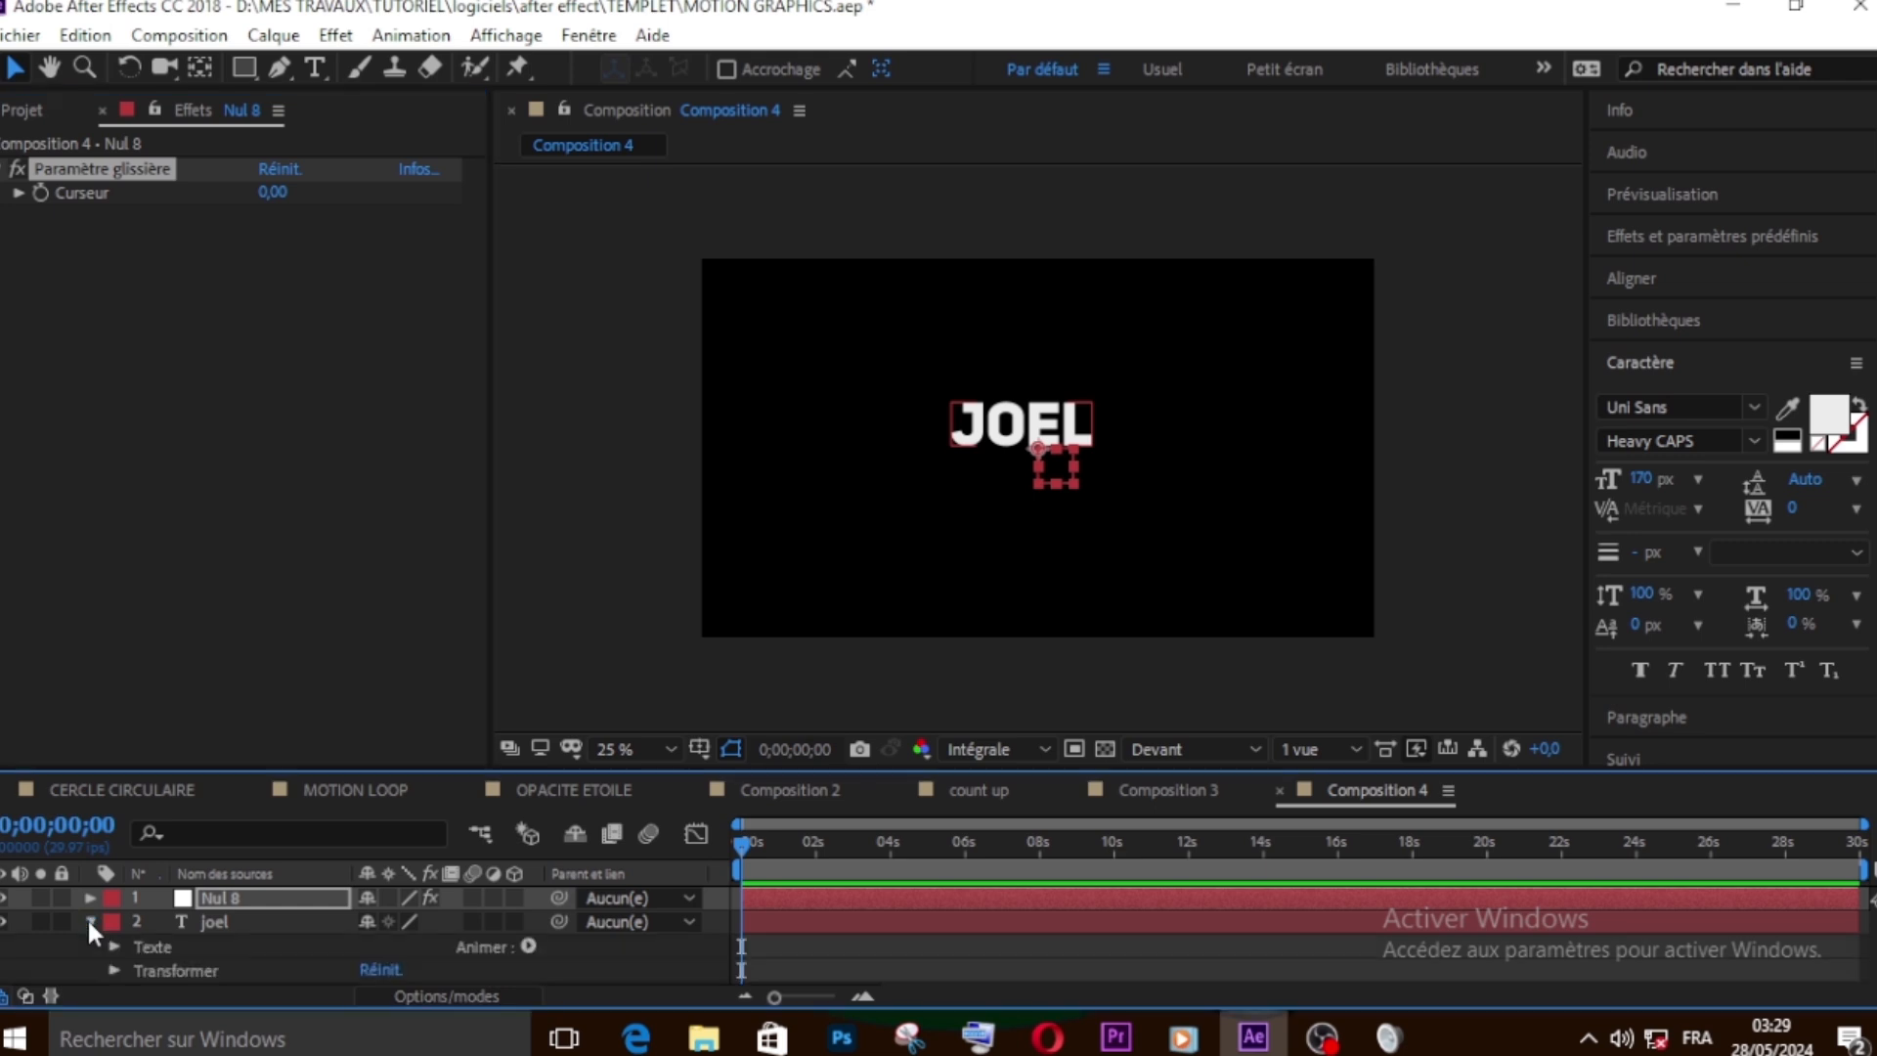
Link the text layer's source text to the Curseur slider on Nul 8 and vary the slider to test the link
left_click(113, 945)
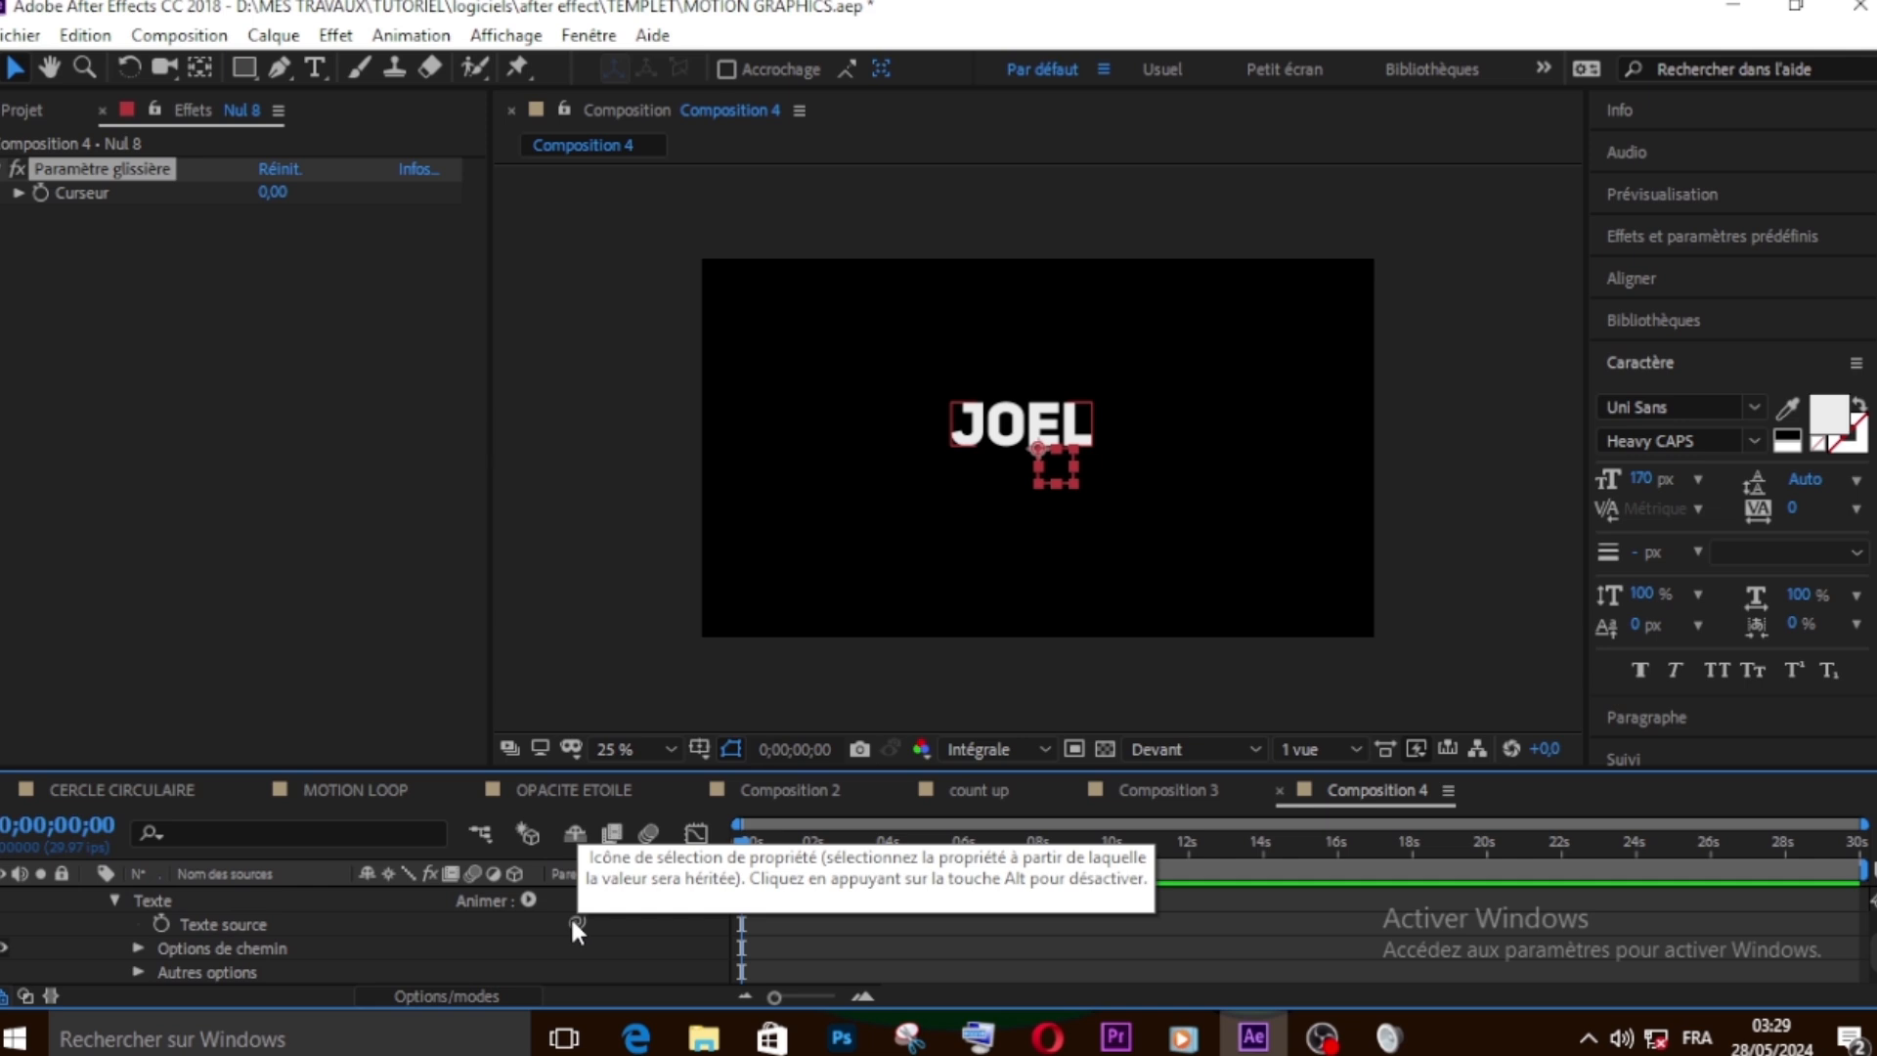
left_click_drag(573, 919, 67, 192)
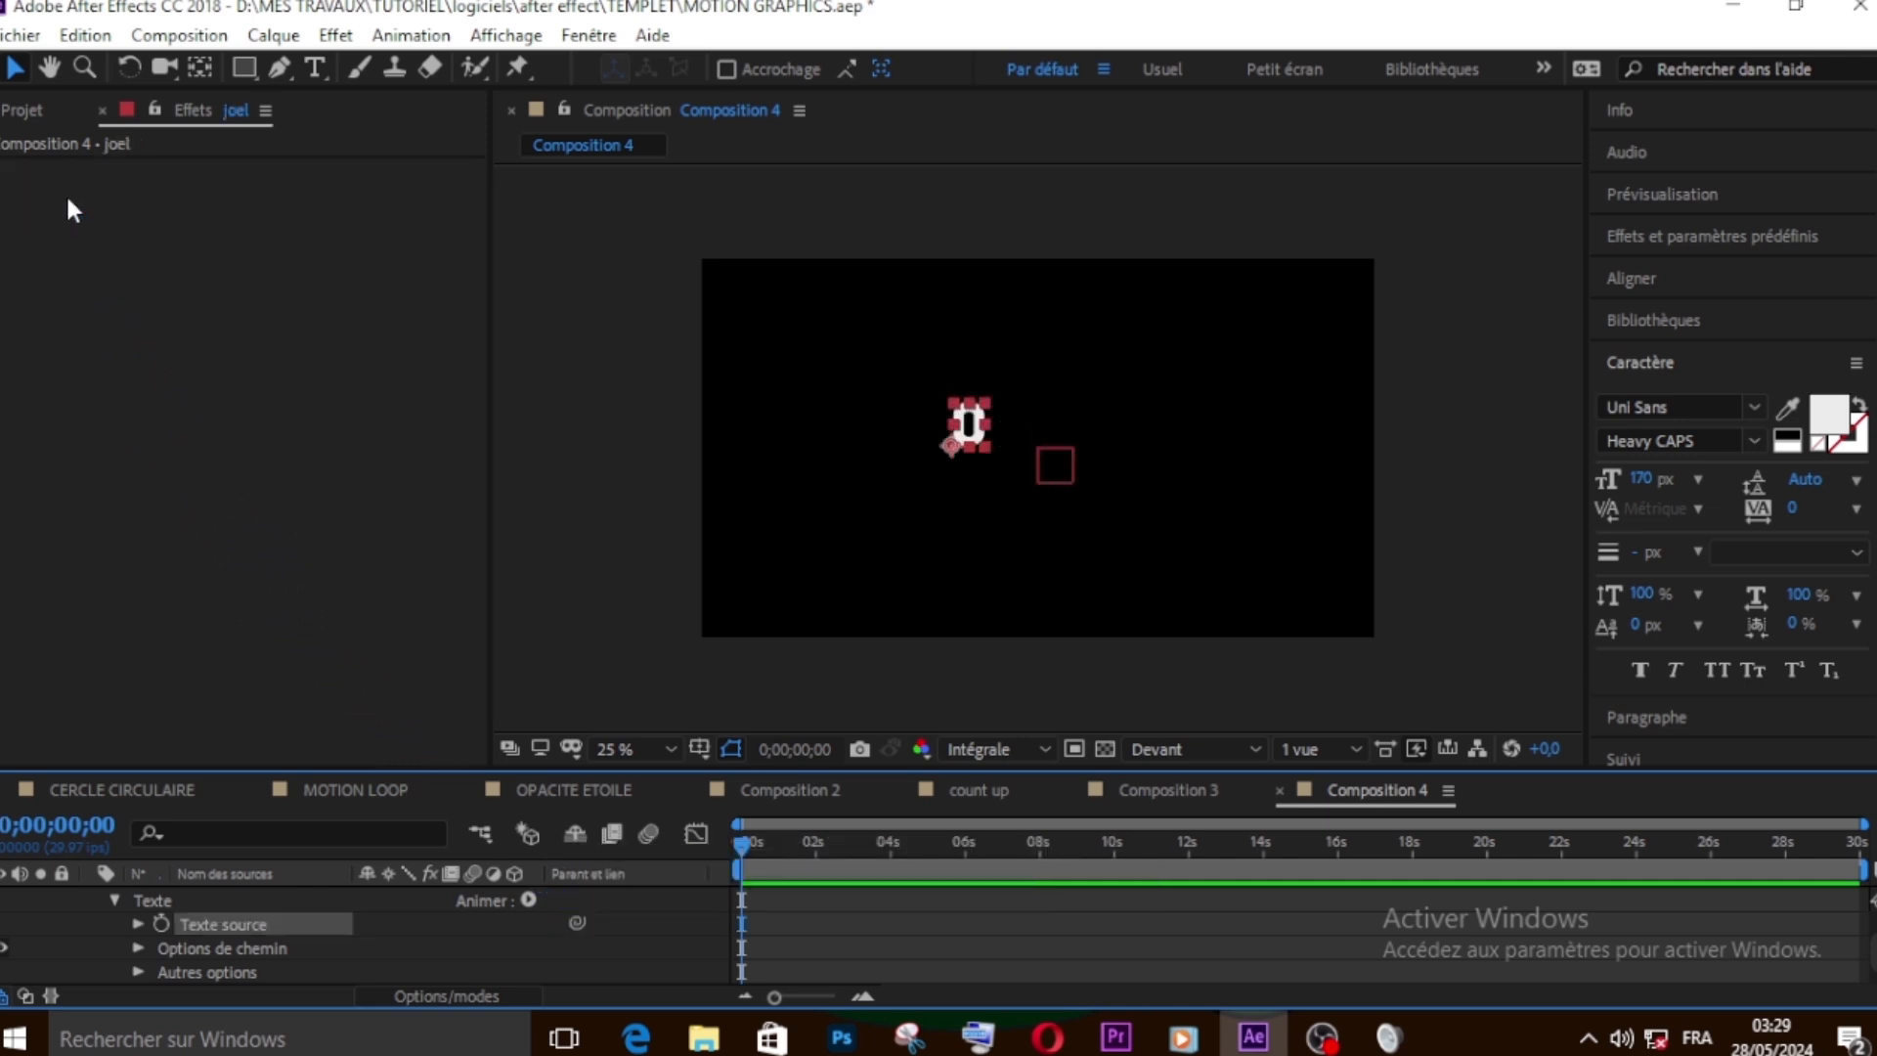
left_click_drag(277, 192, 408, 185)
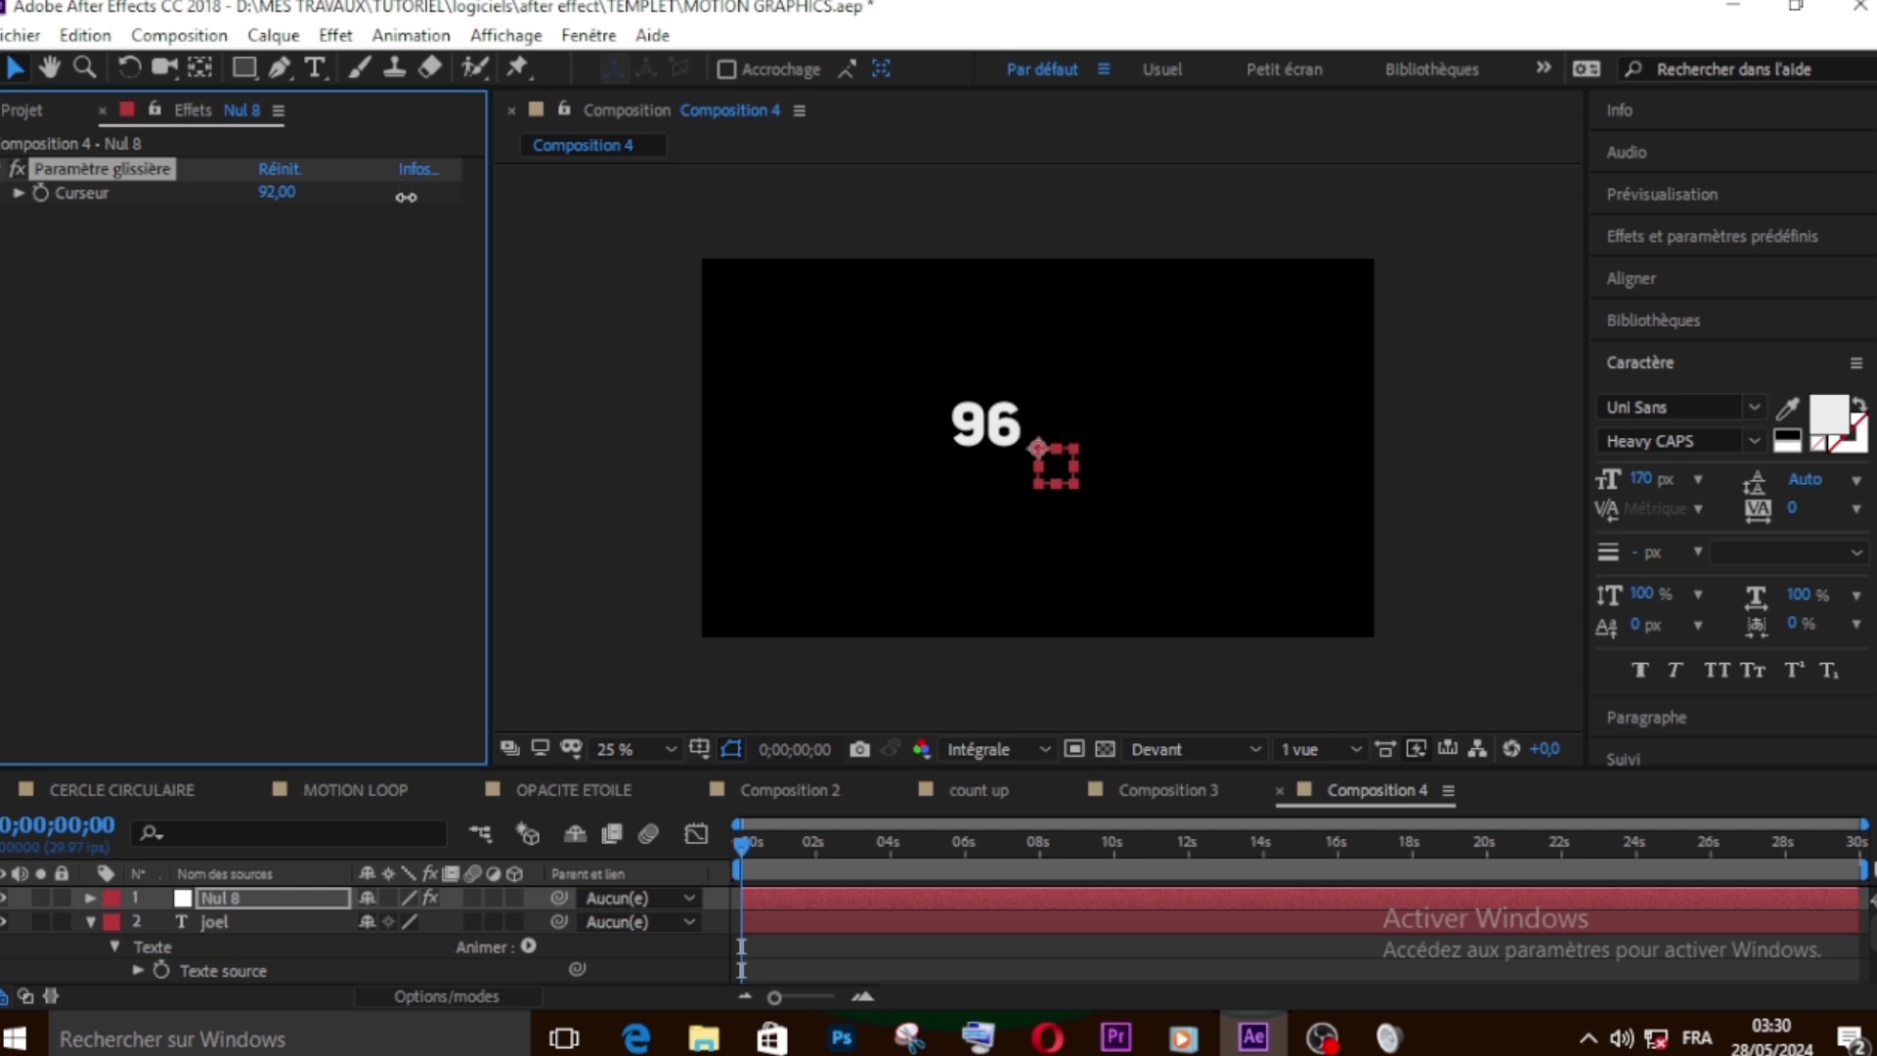
Animate Nul 8's Curseur slider with keyframes from 0 at the composition start to 100 just past one second
left_click_drag(294, 202, 236, 471)
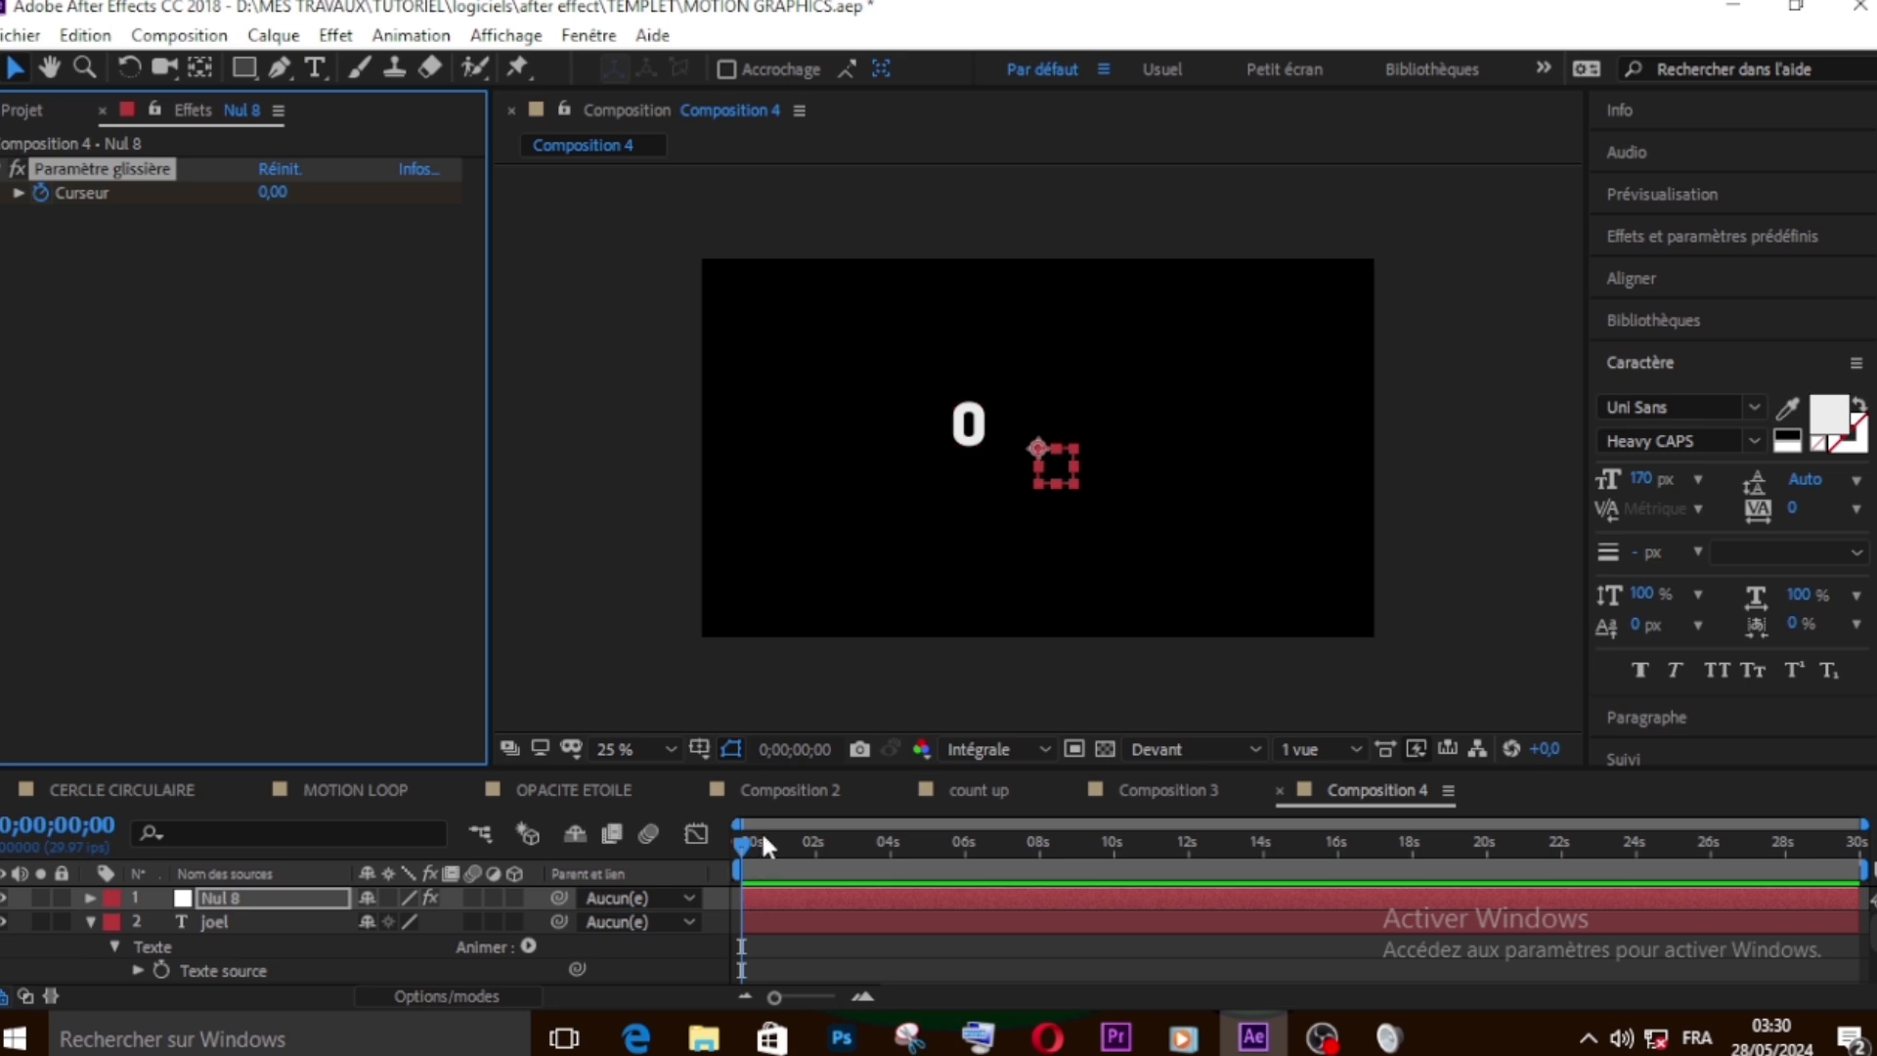
left_click_drag(746, 842, 776, 840)
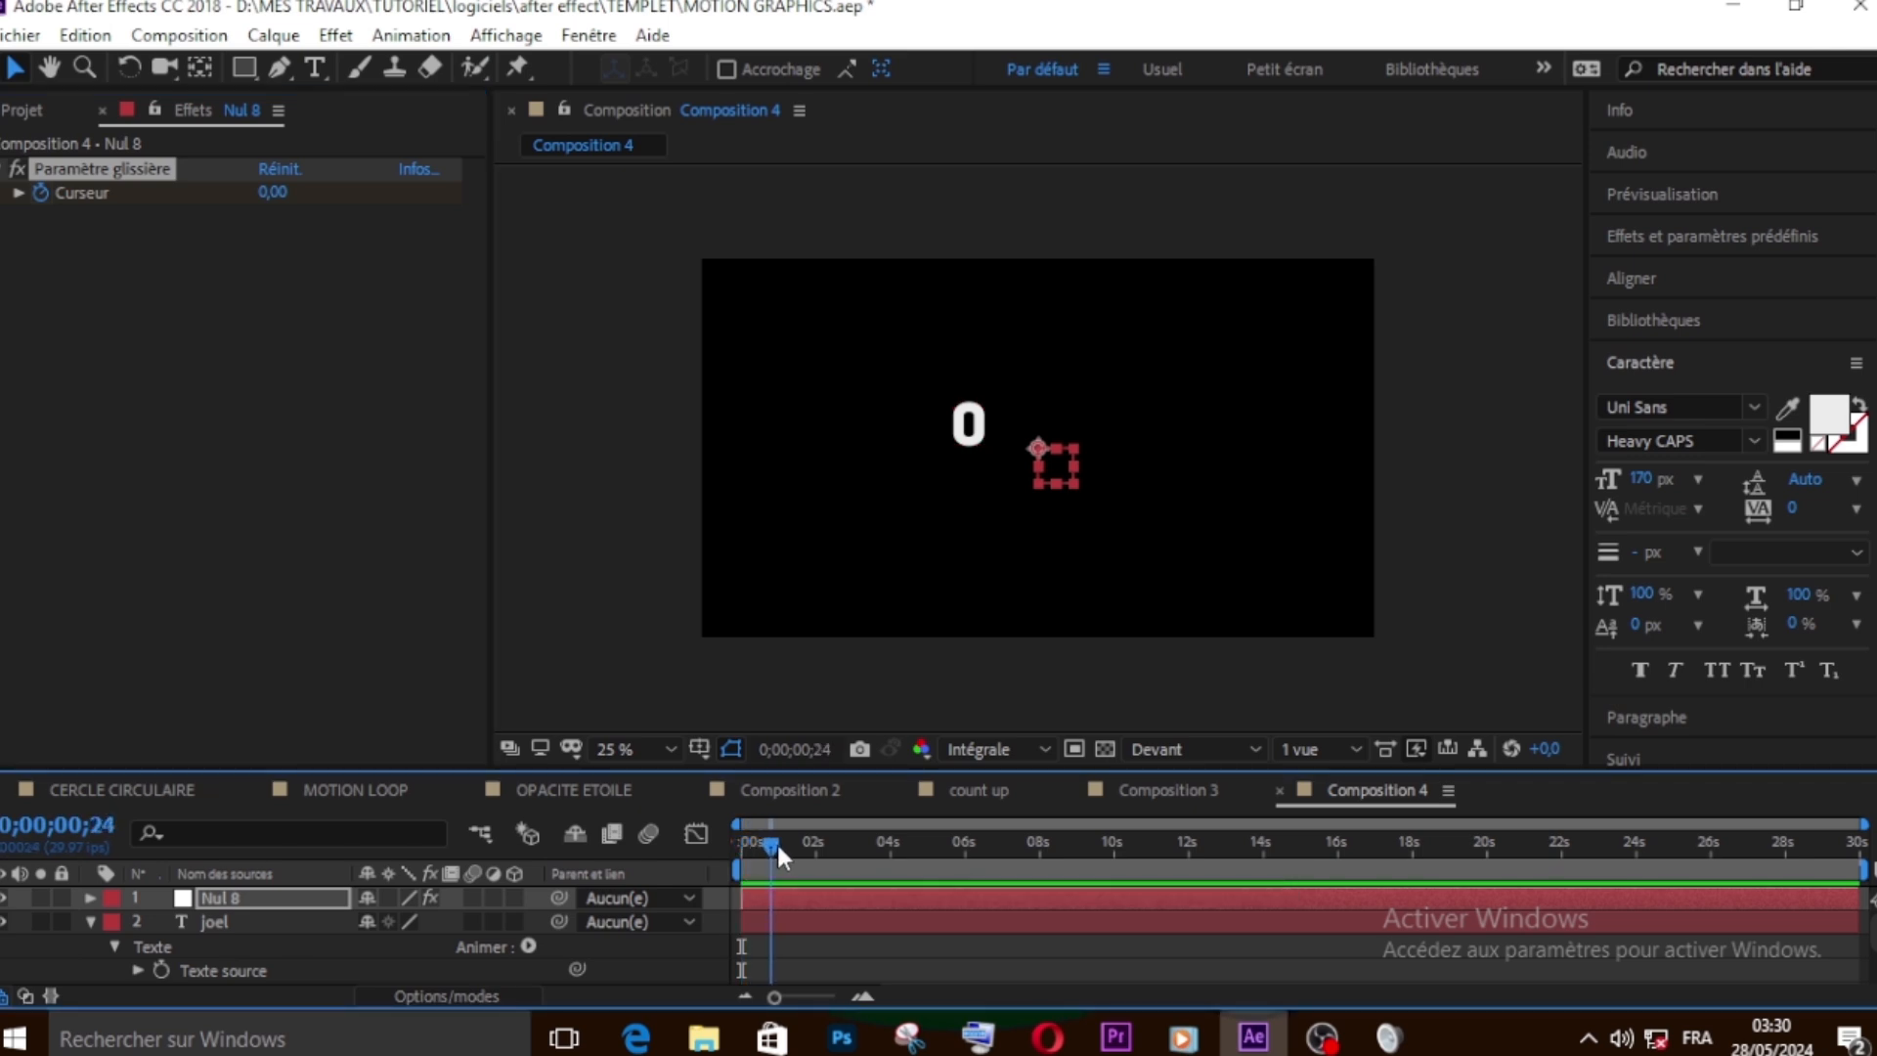
left_click(282, 195)
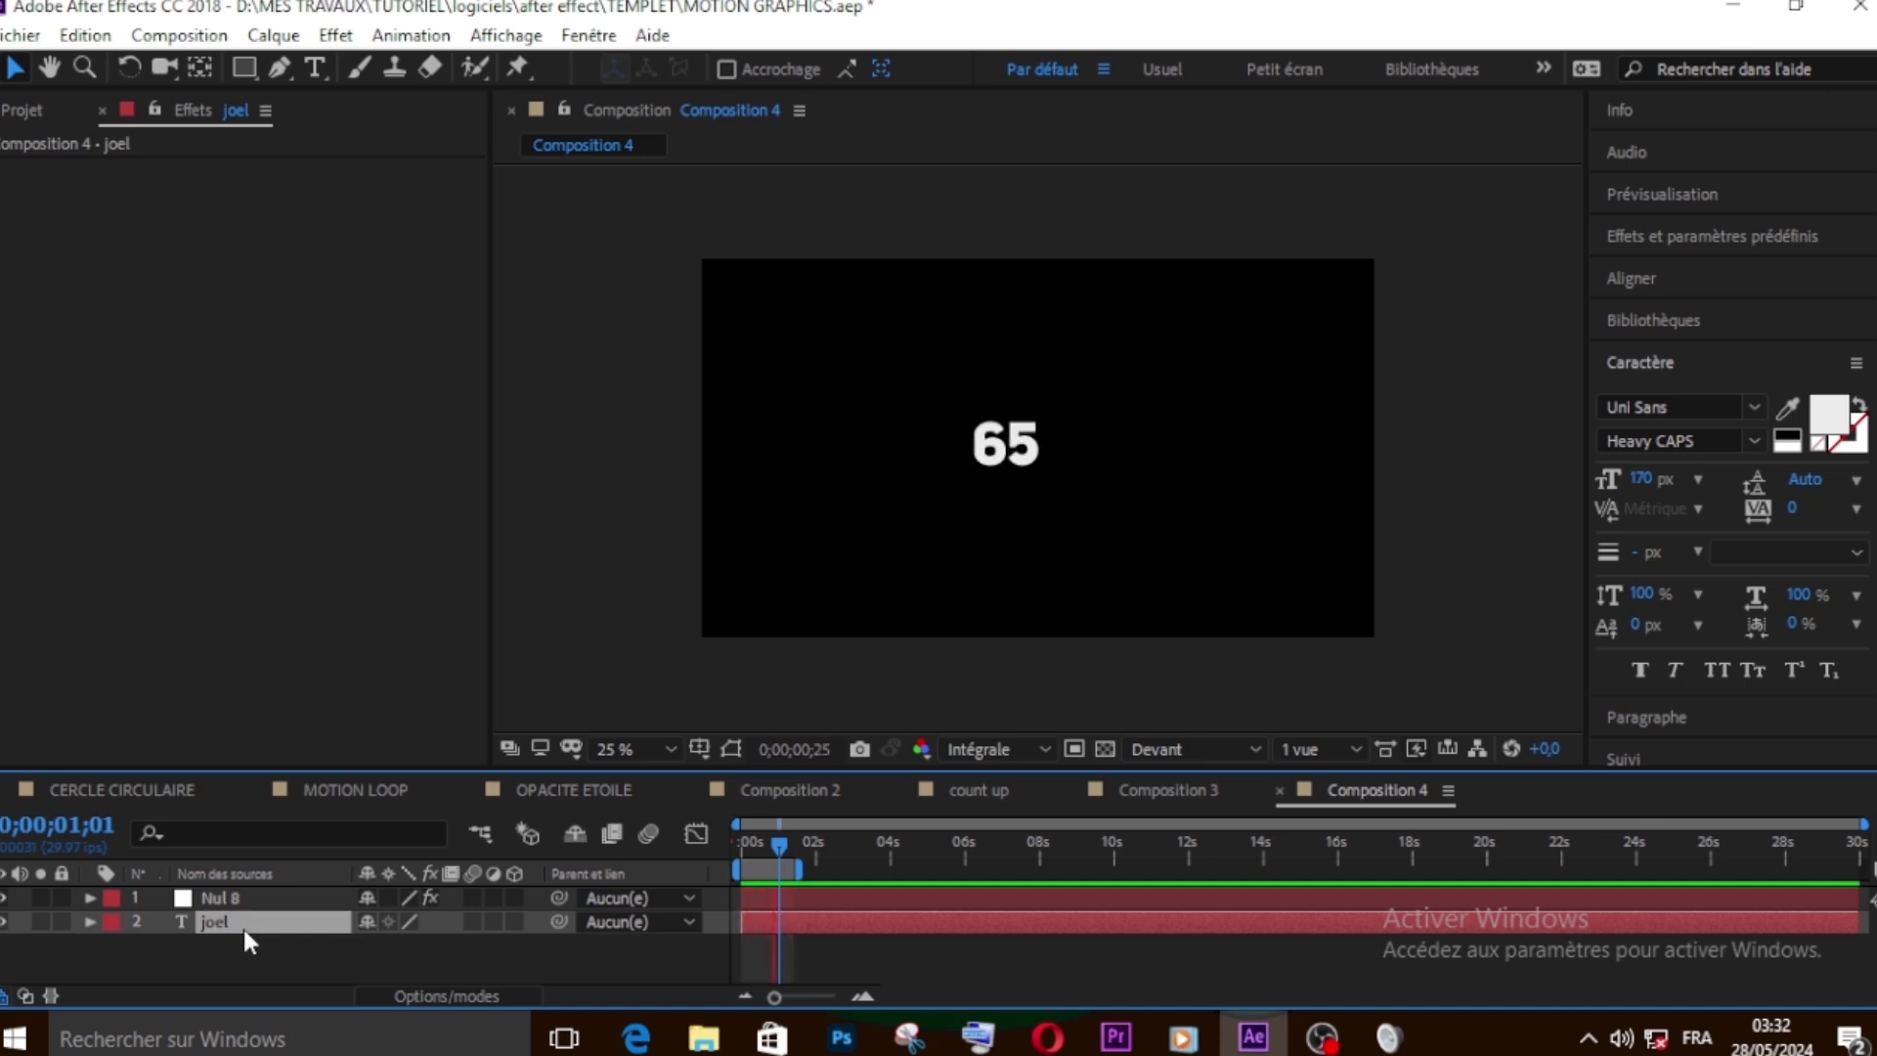
Wrap the text layer's source text expression in Math.round( ) so the counter displays whole numbers
key("e")
key("e")
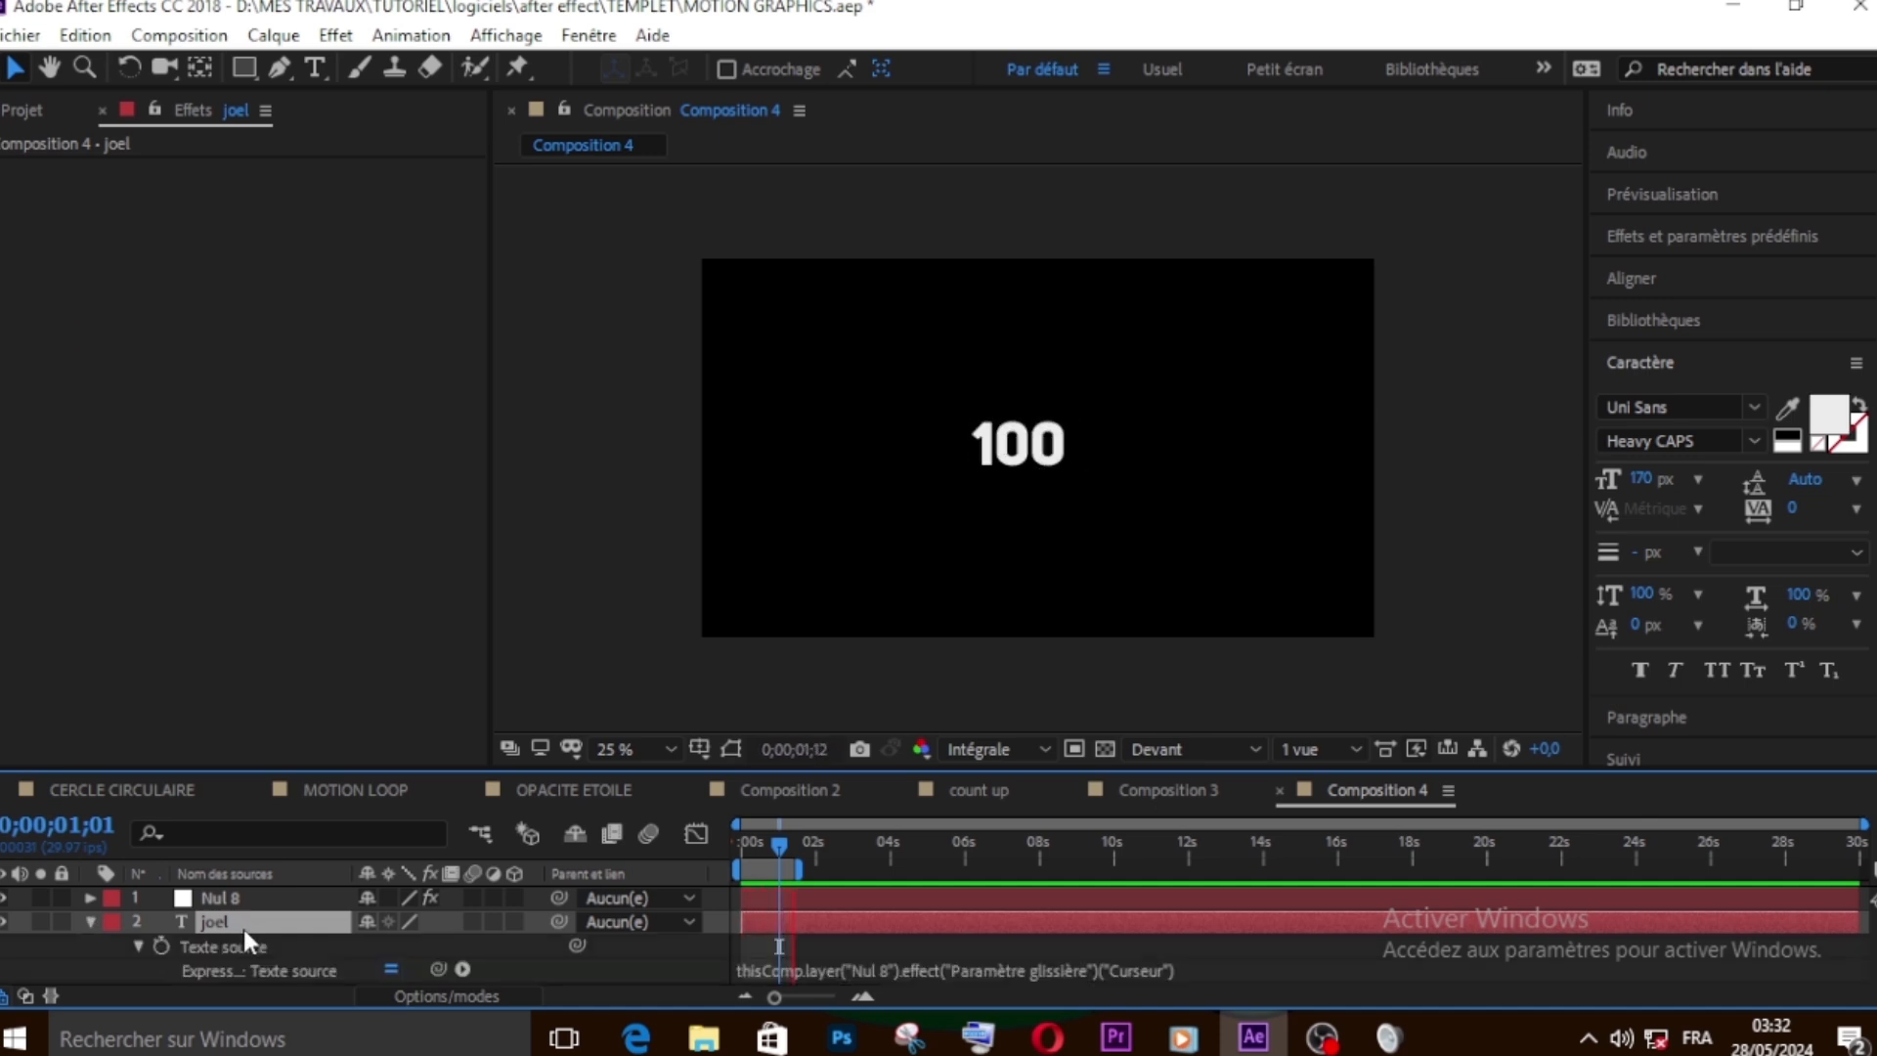
left_click(740, 966)
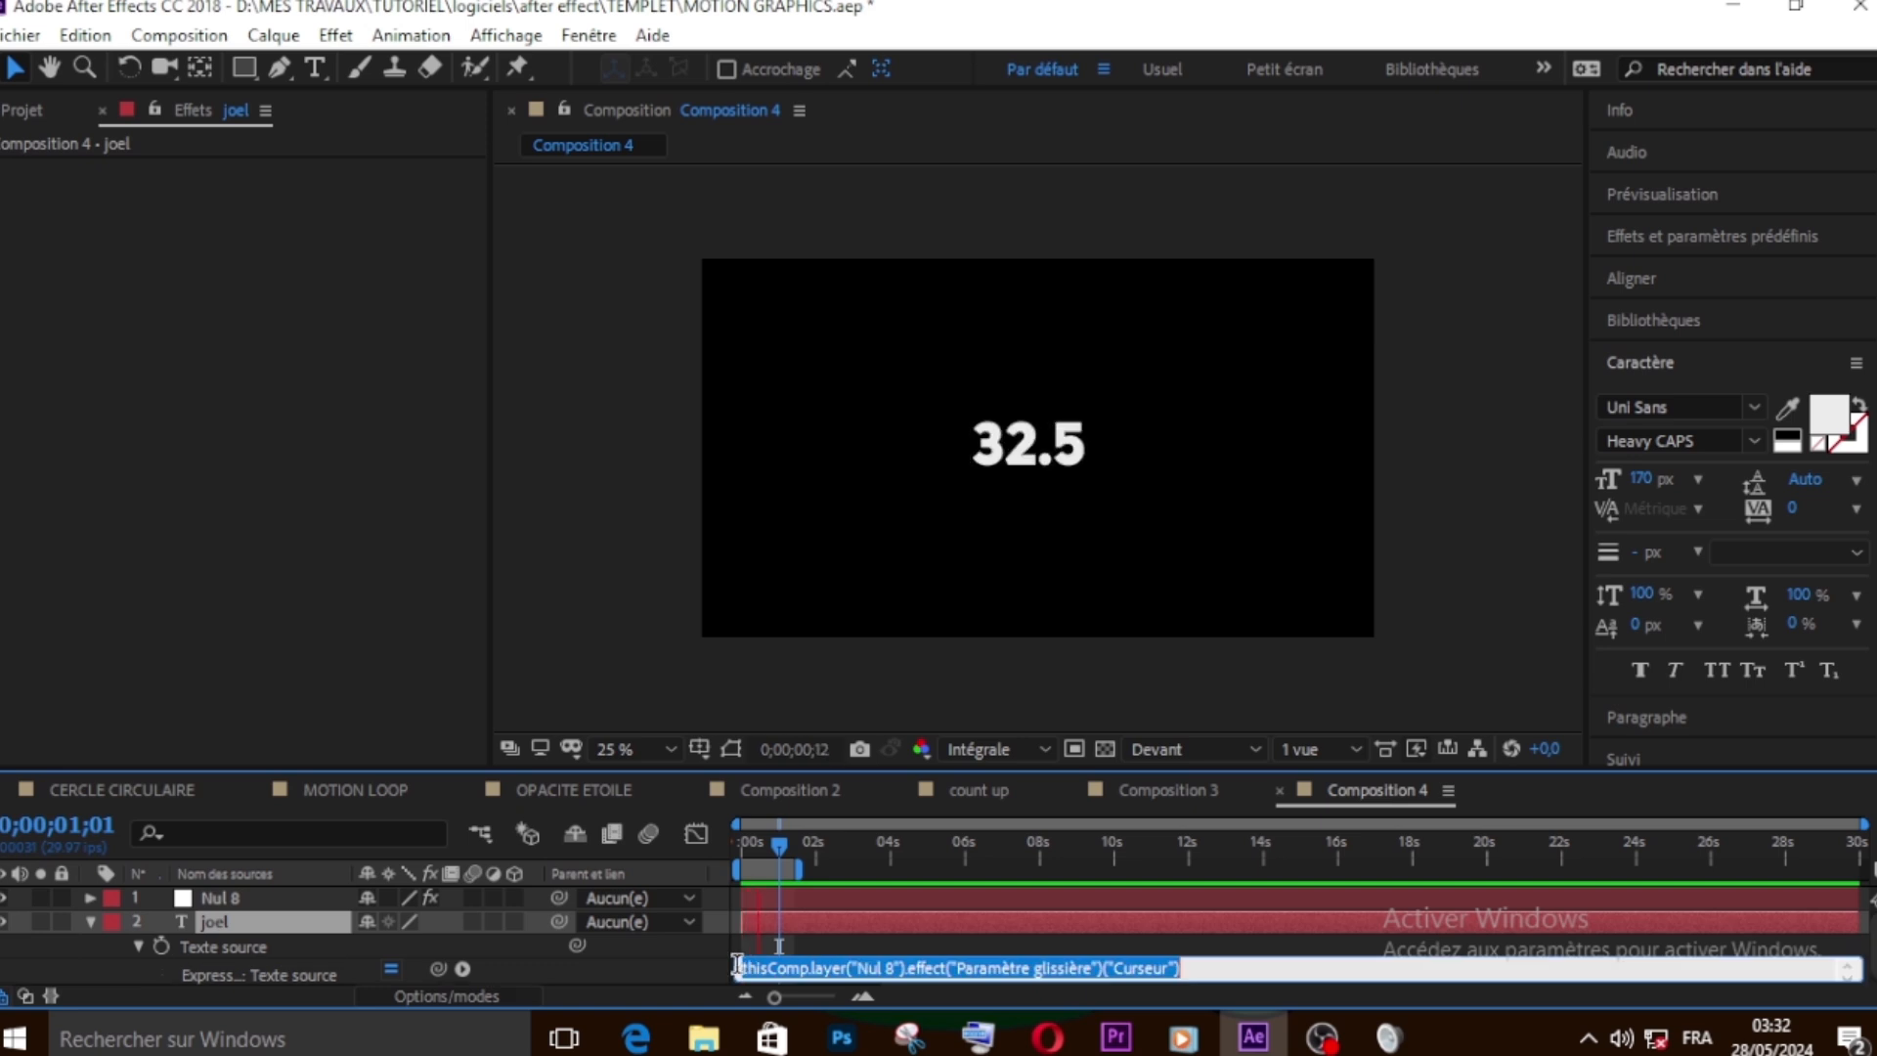
left_click(797, 966)
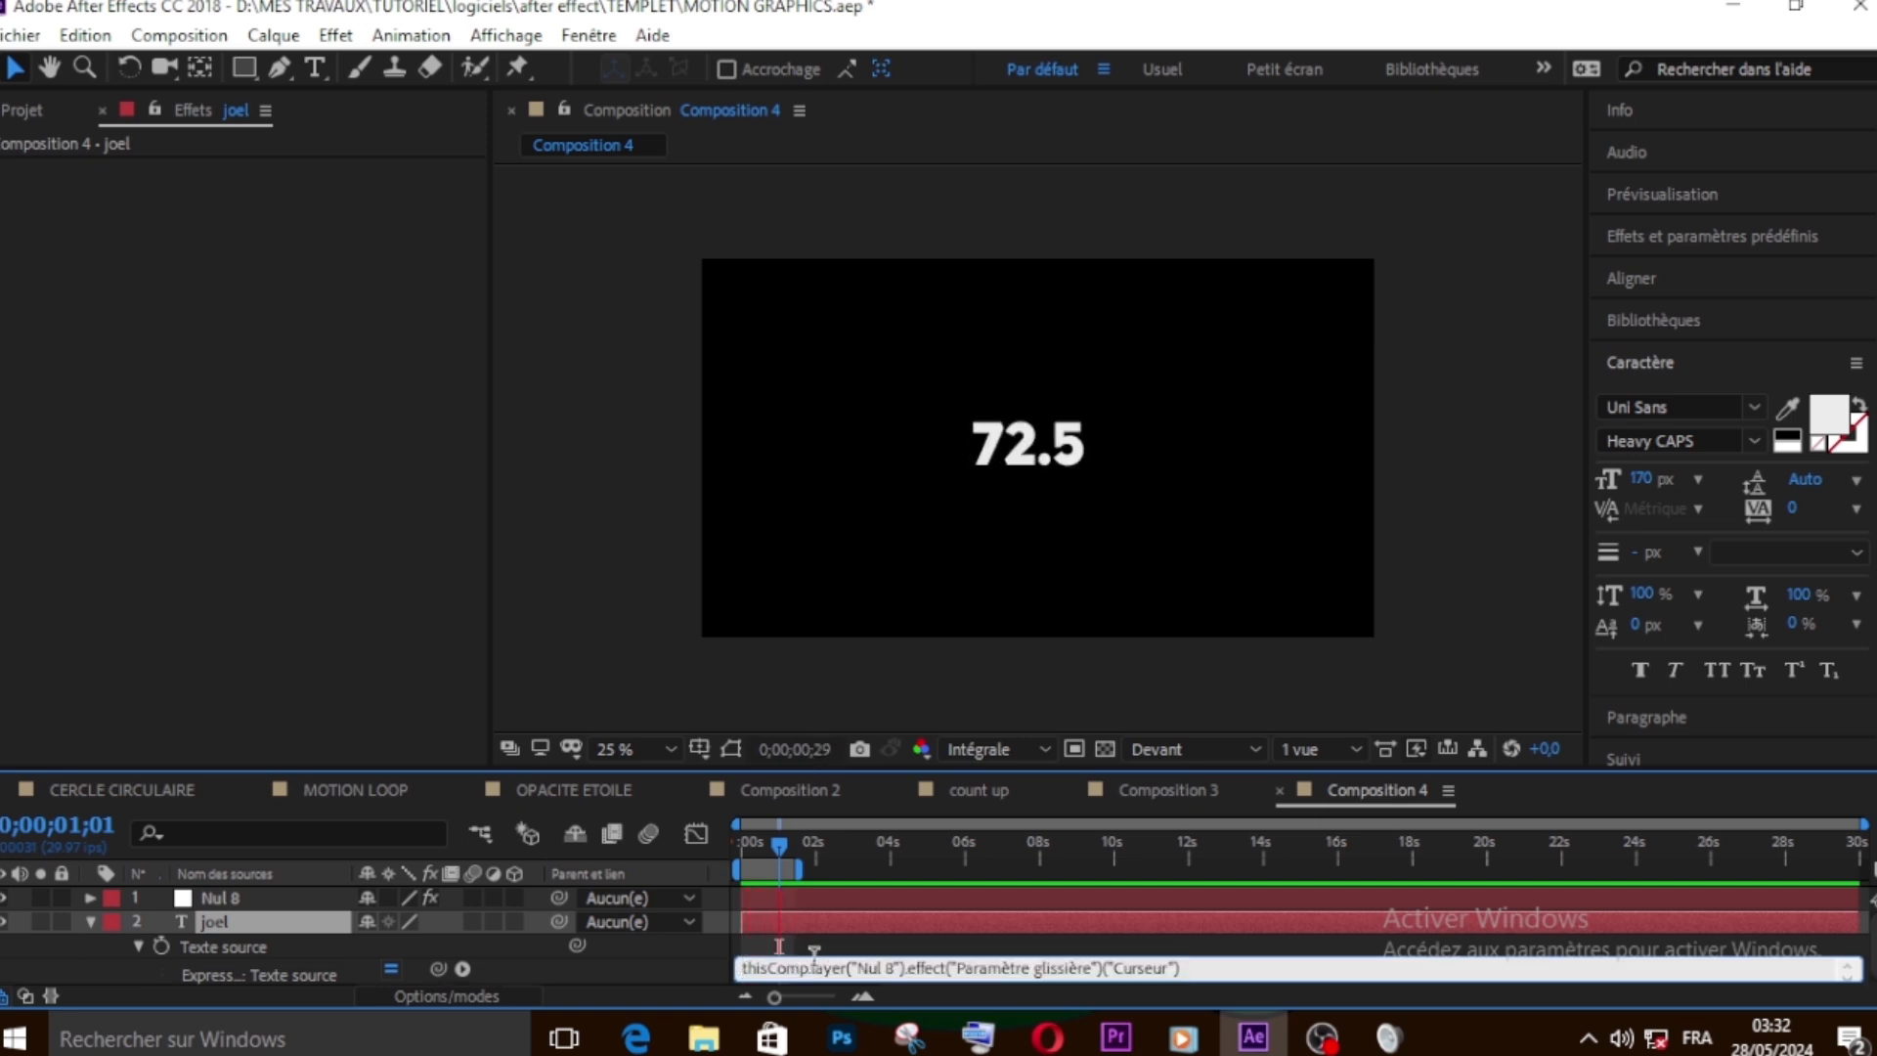
type("M")
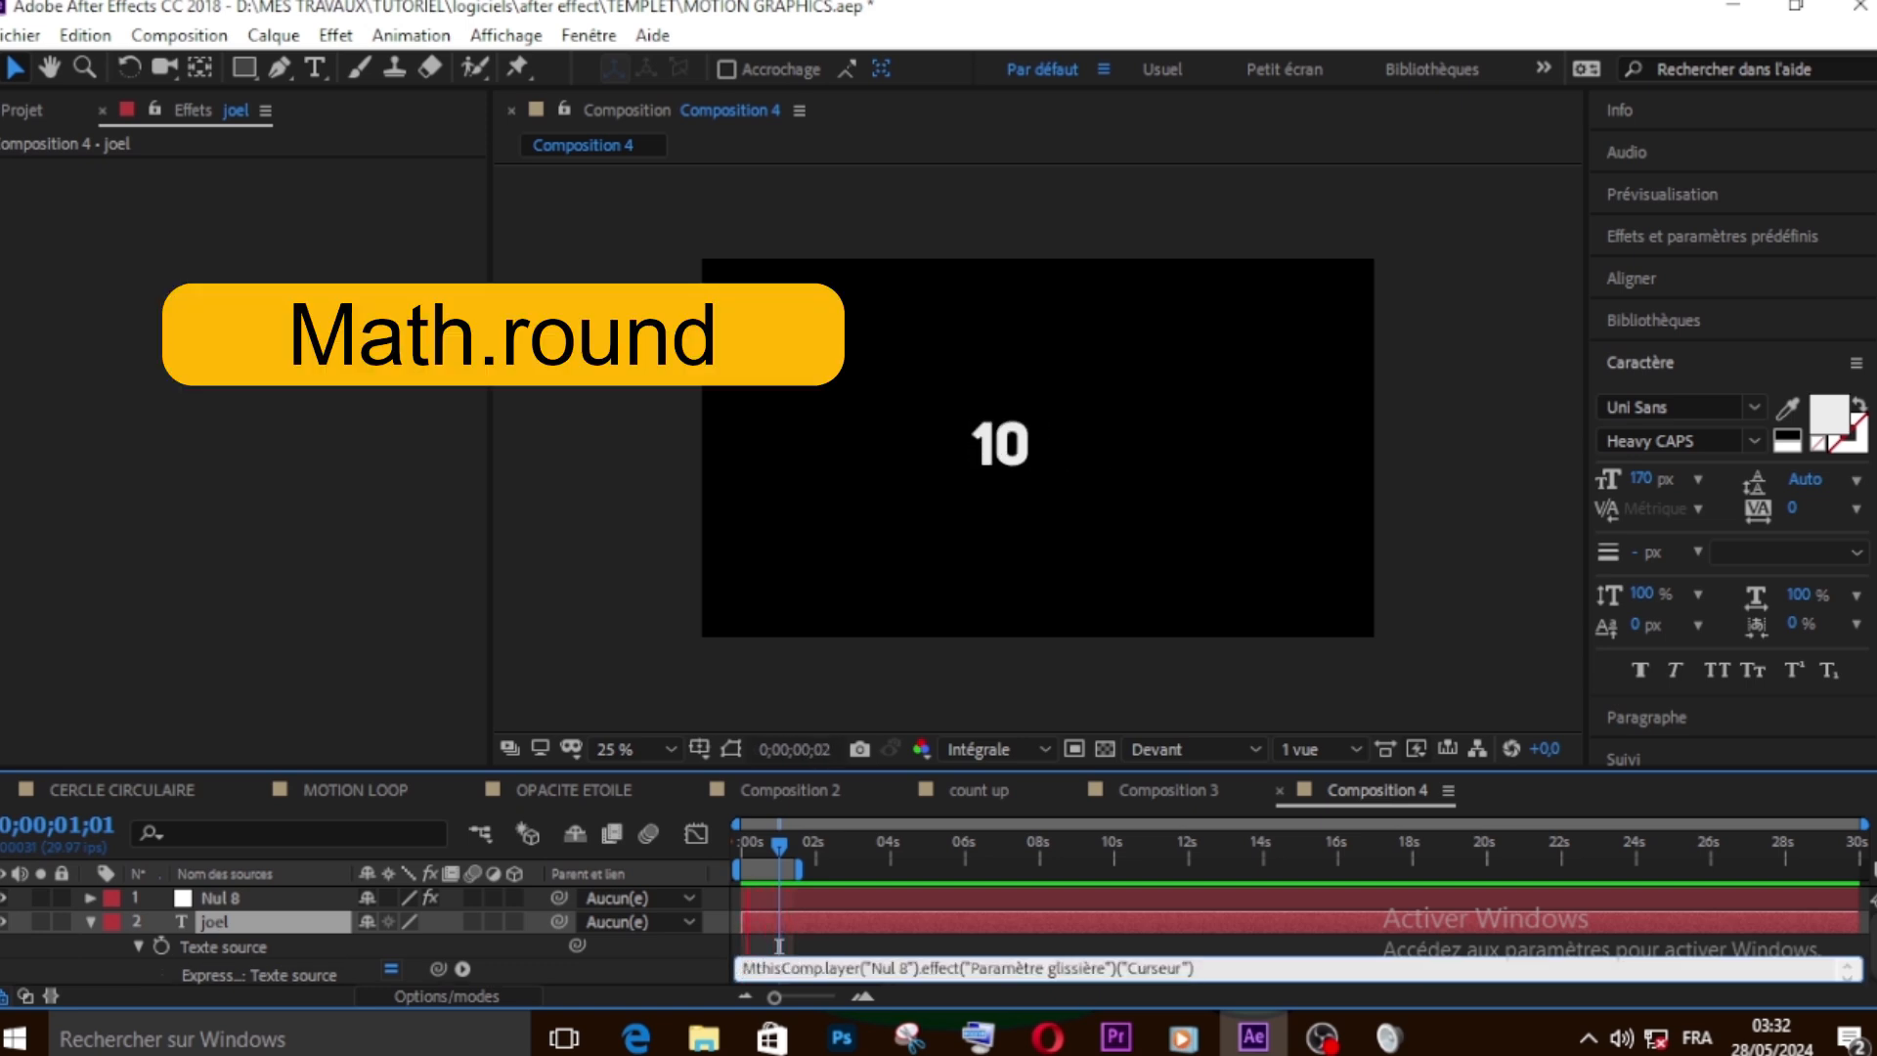
type("a")
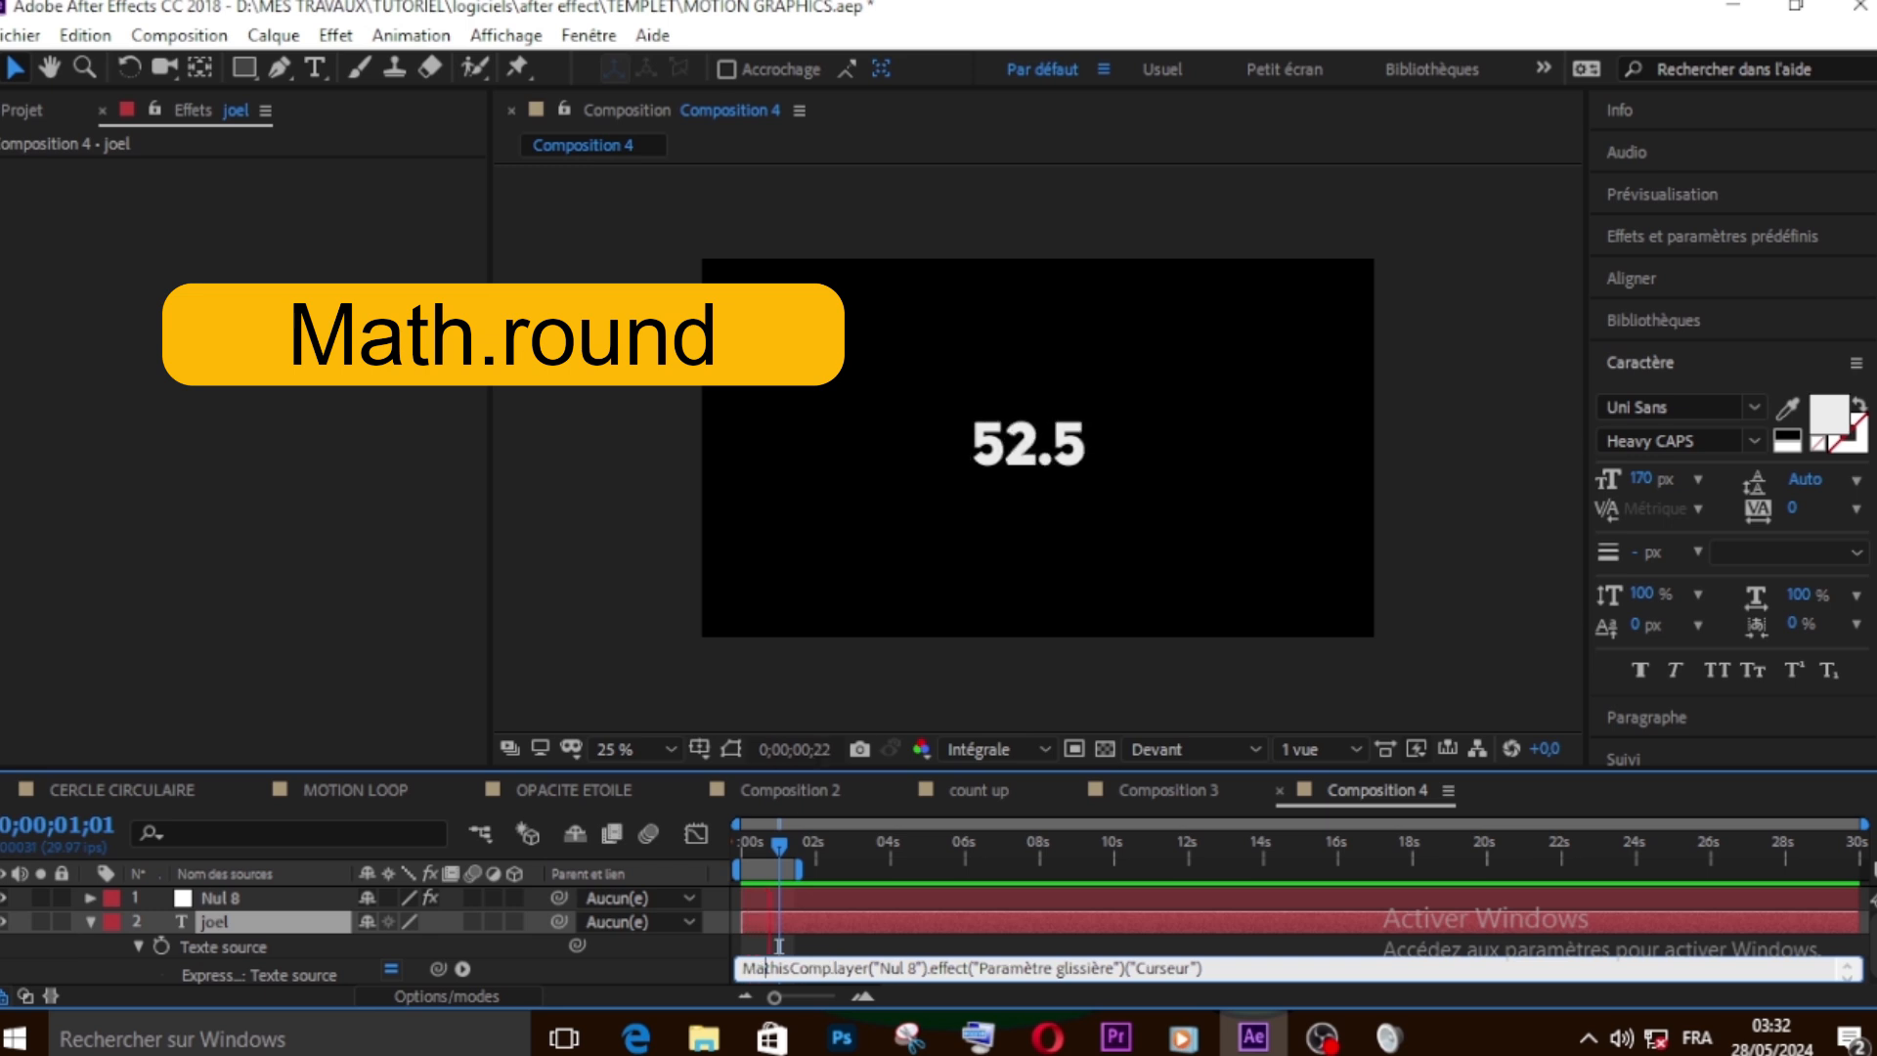
type("th")
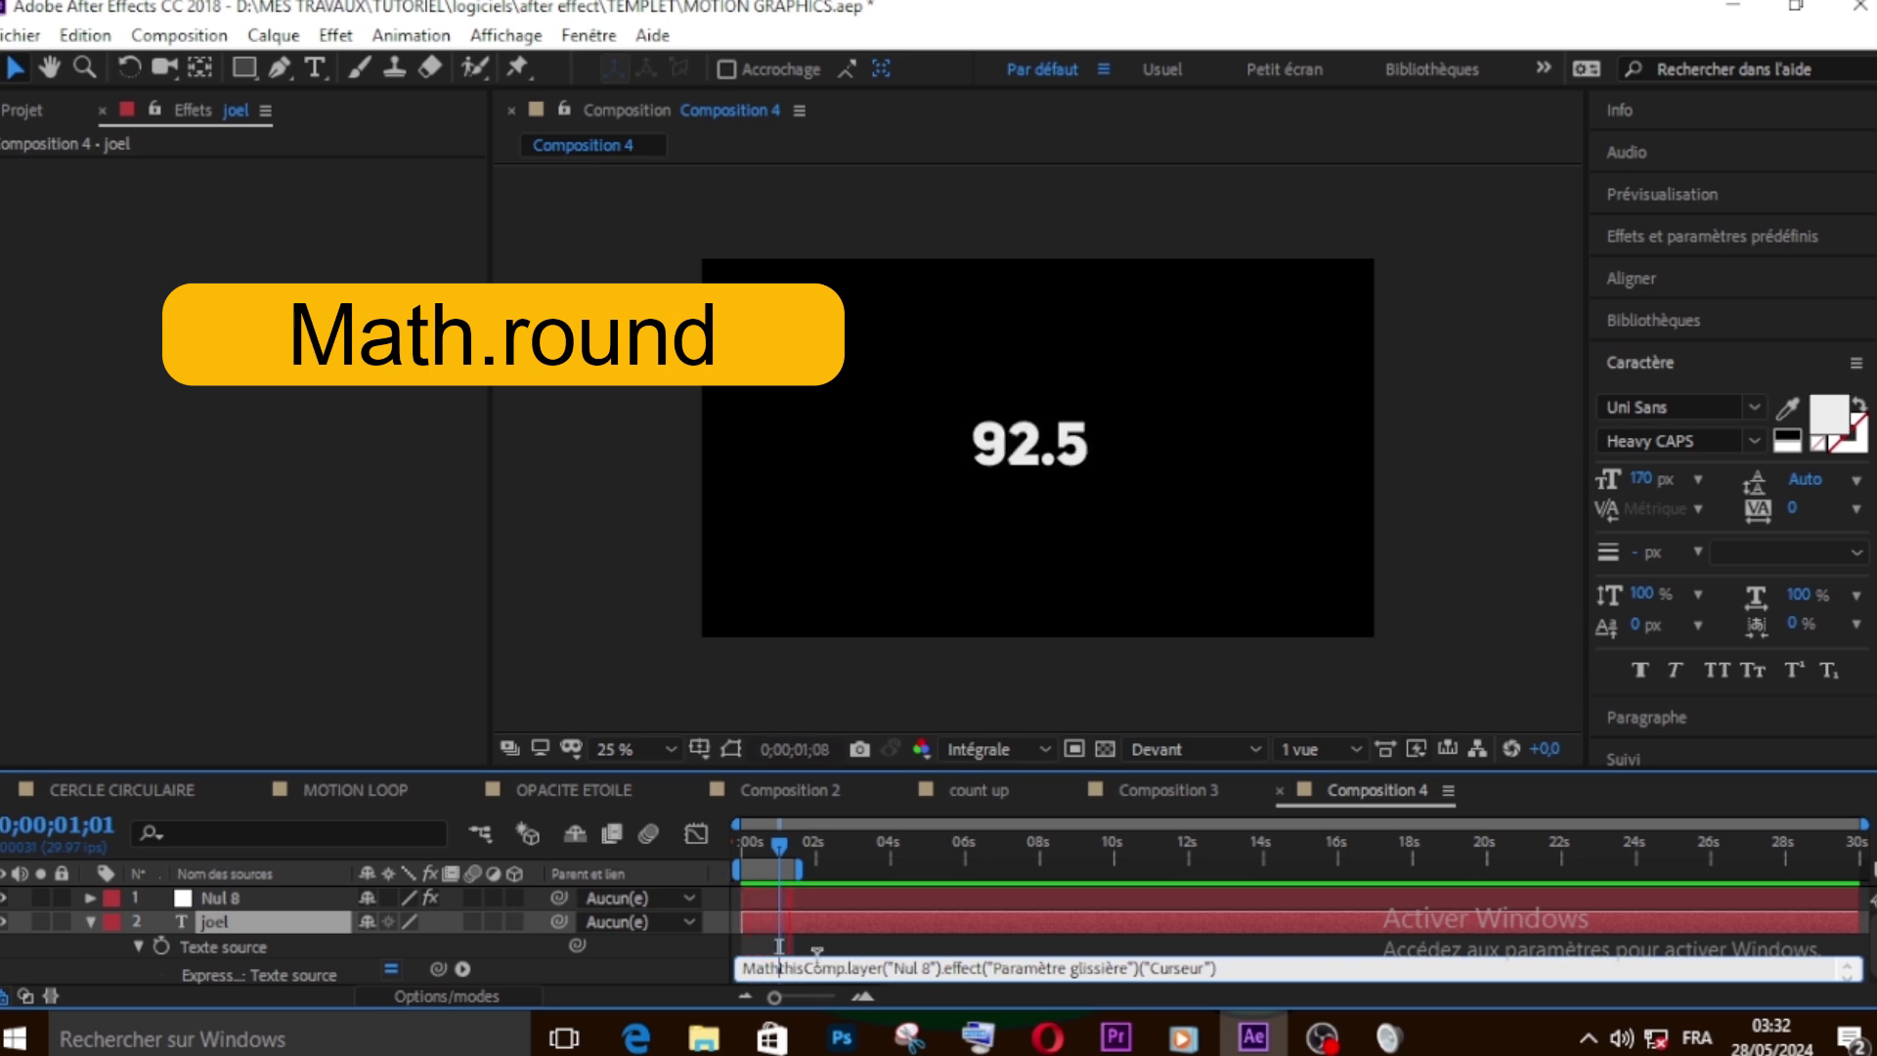
type(".round(")
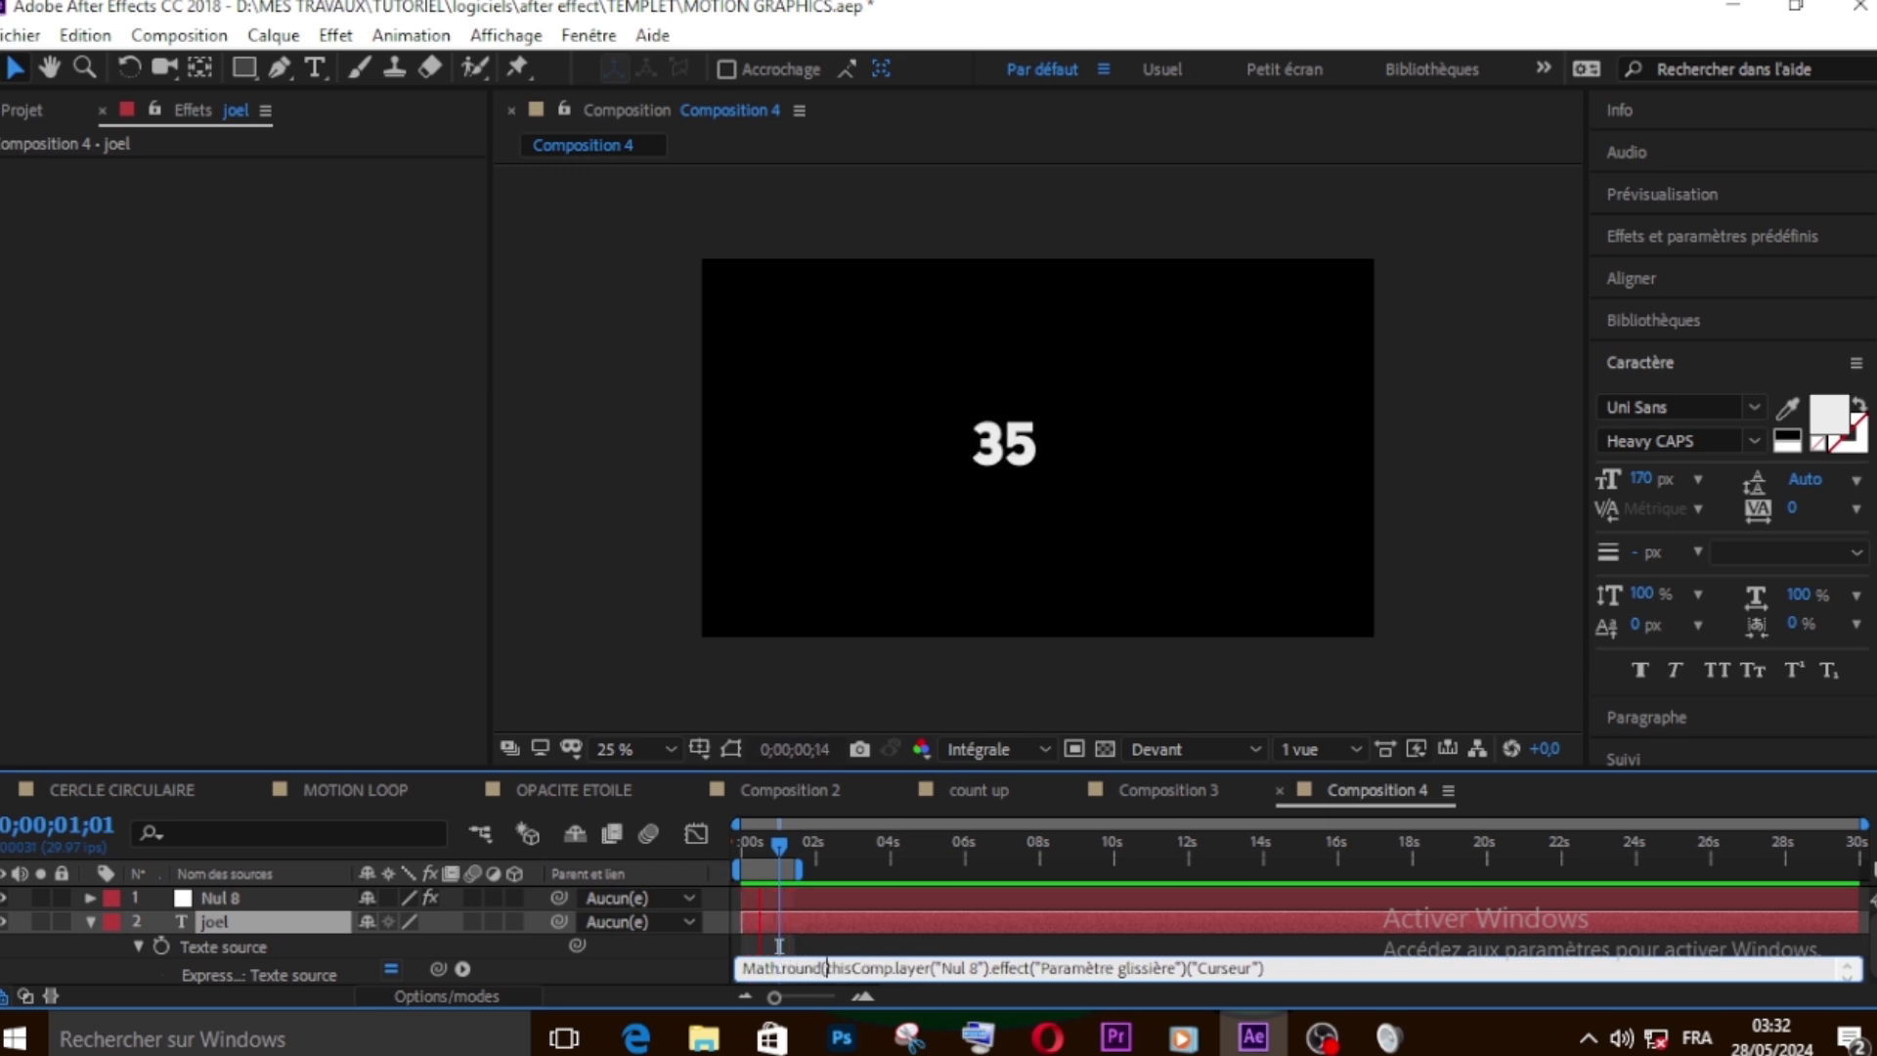
left_click(1286, 968)
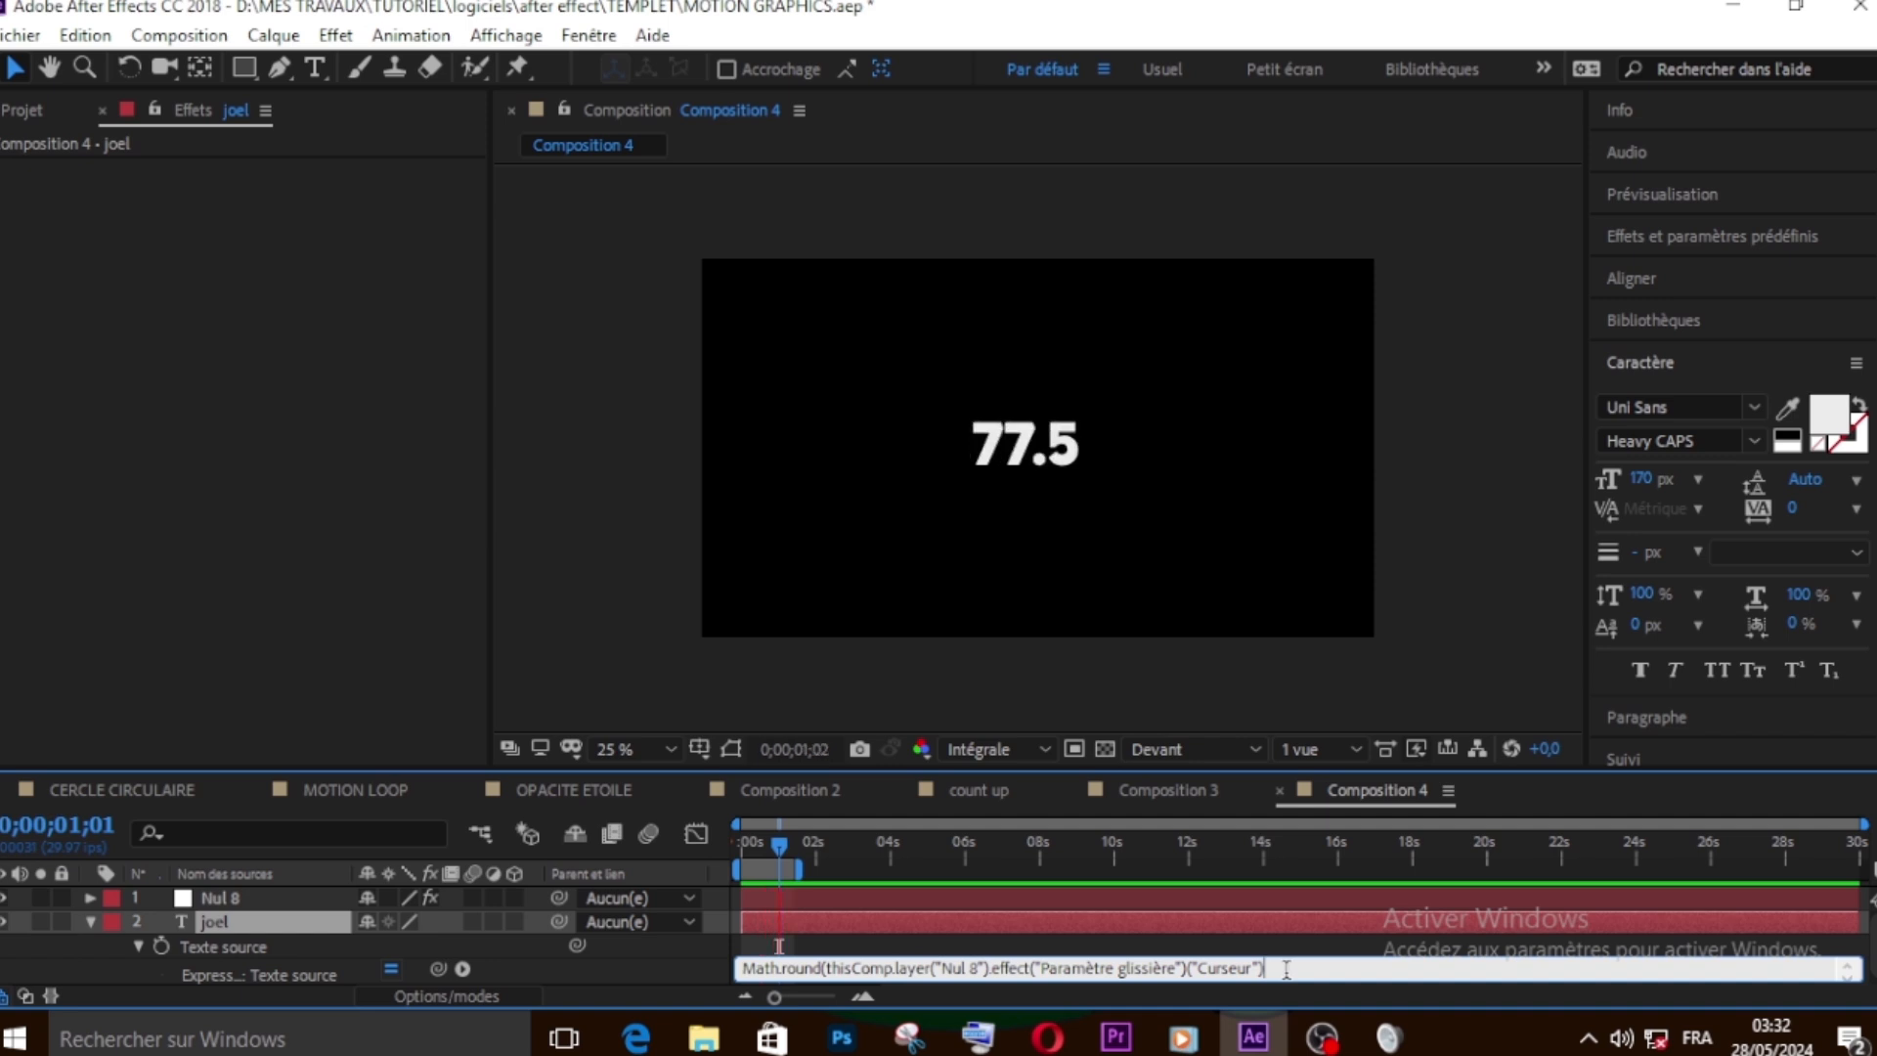
type(")")
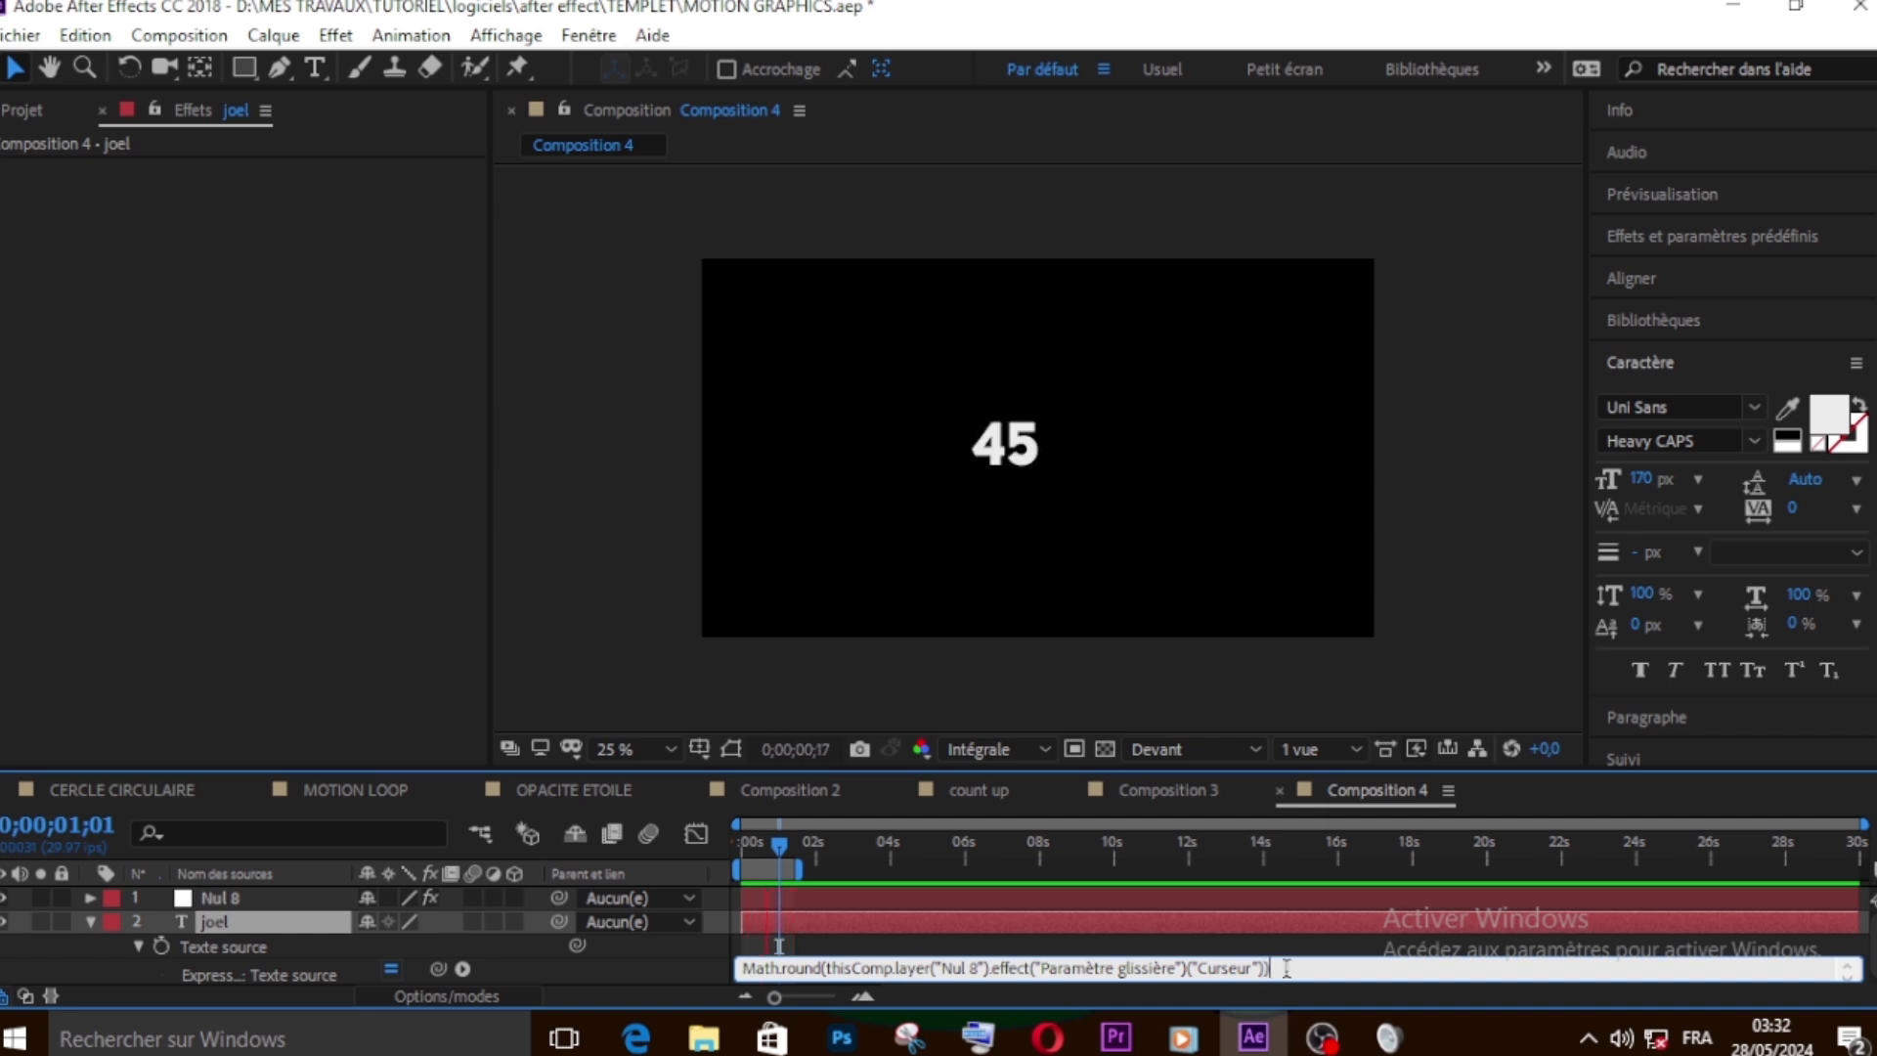
left_click(303, 930)
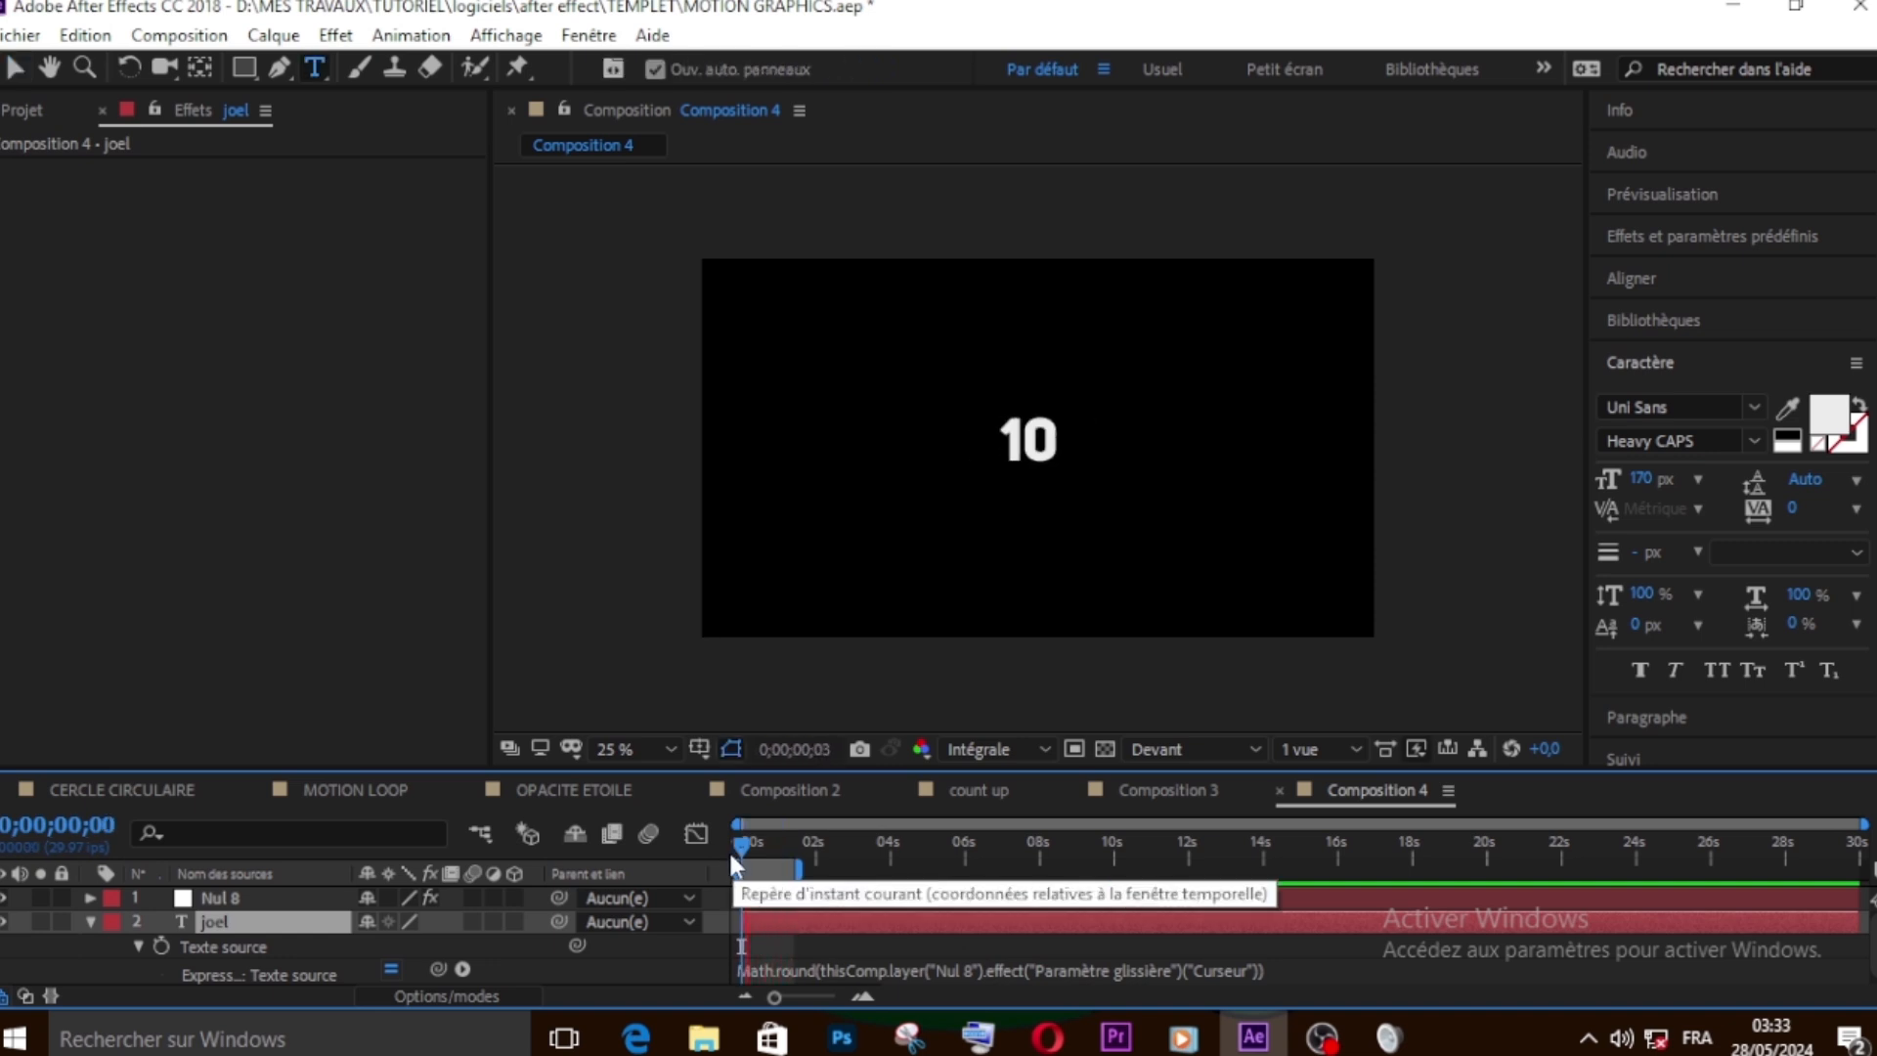
Prefix the rounded source text expression with "$"+ and check the counter in the preview
left_click(739, 963)
left_click(740, 964)
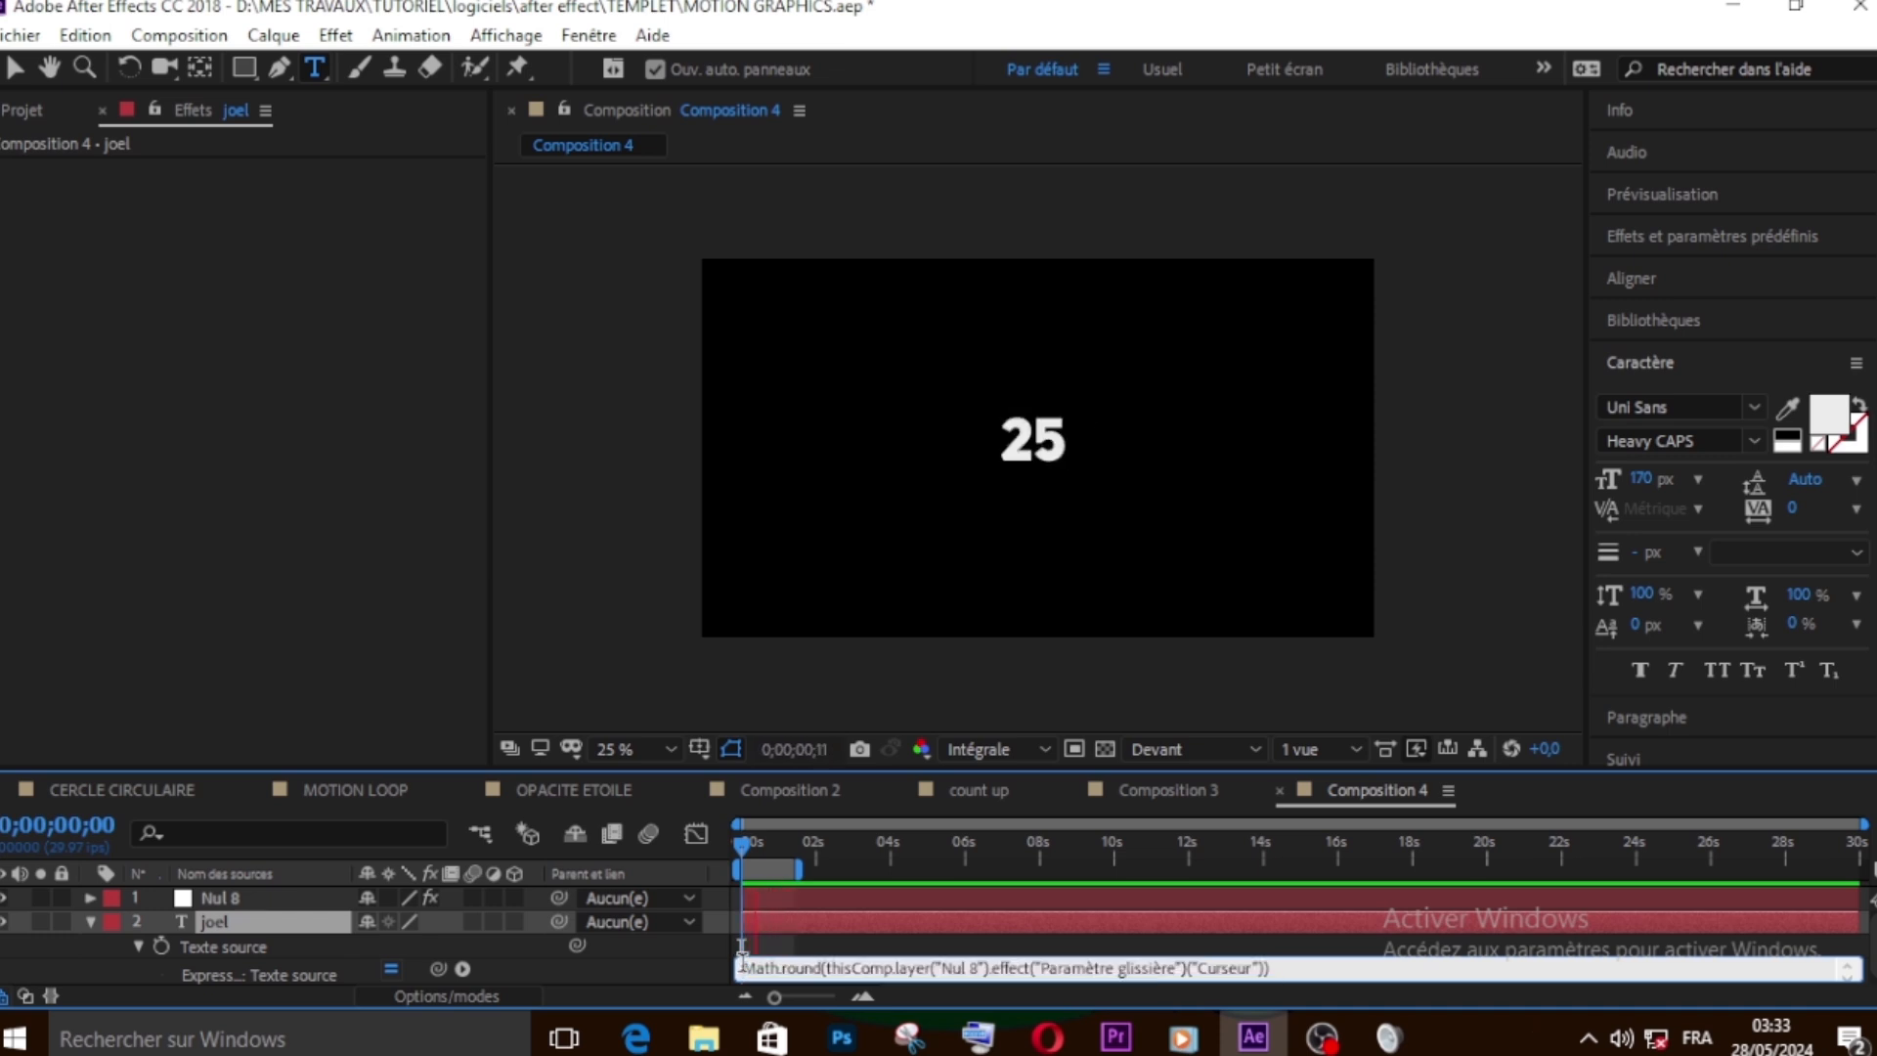
type("\"")
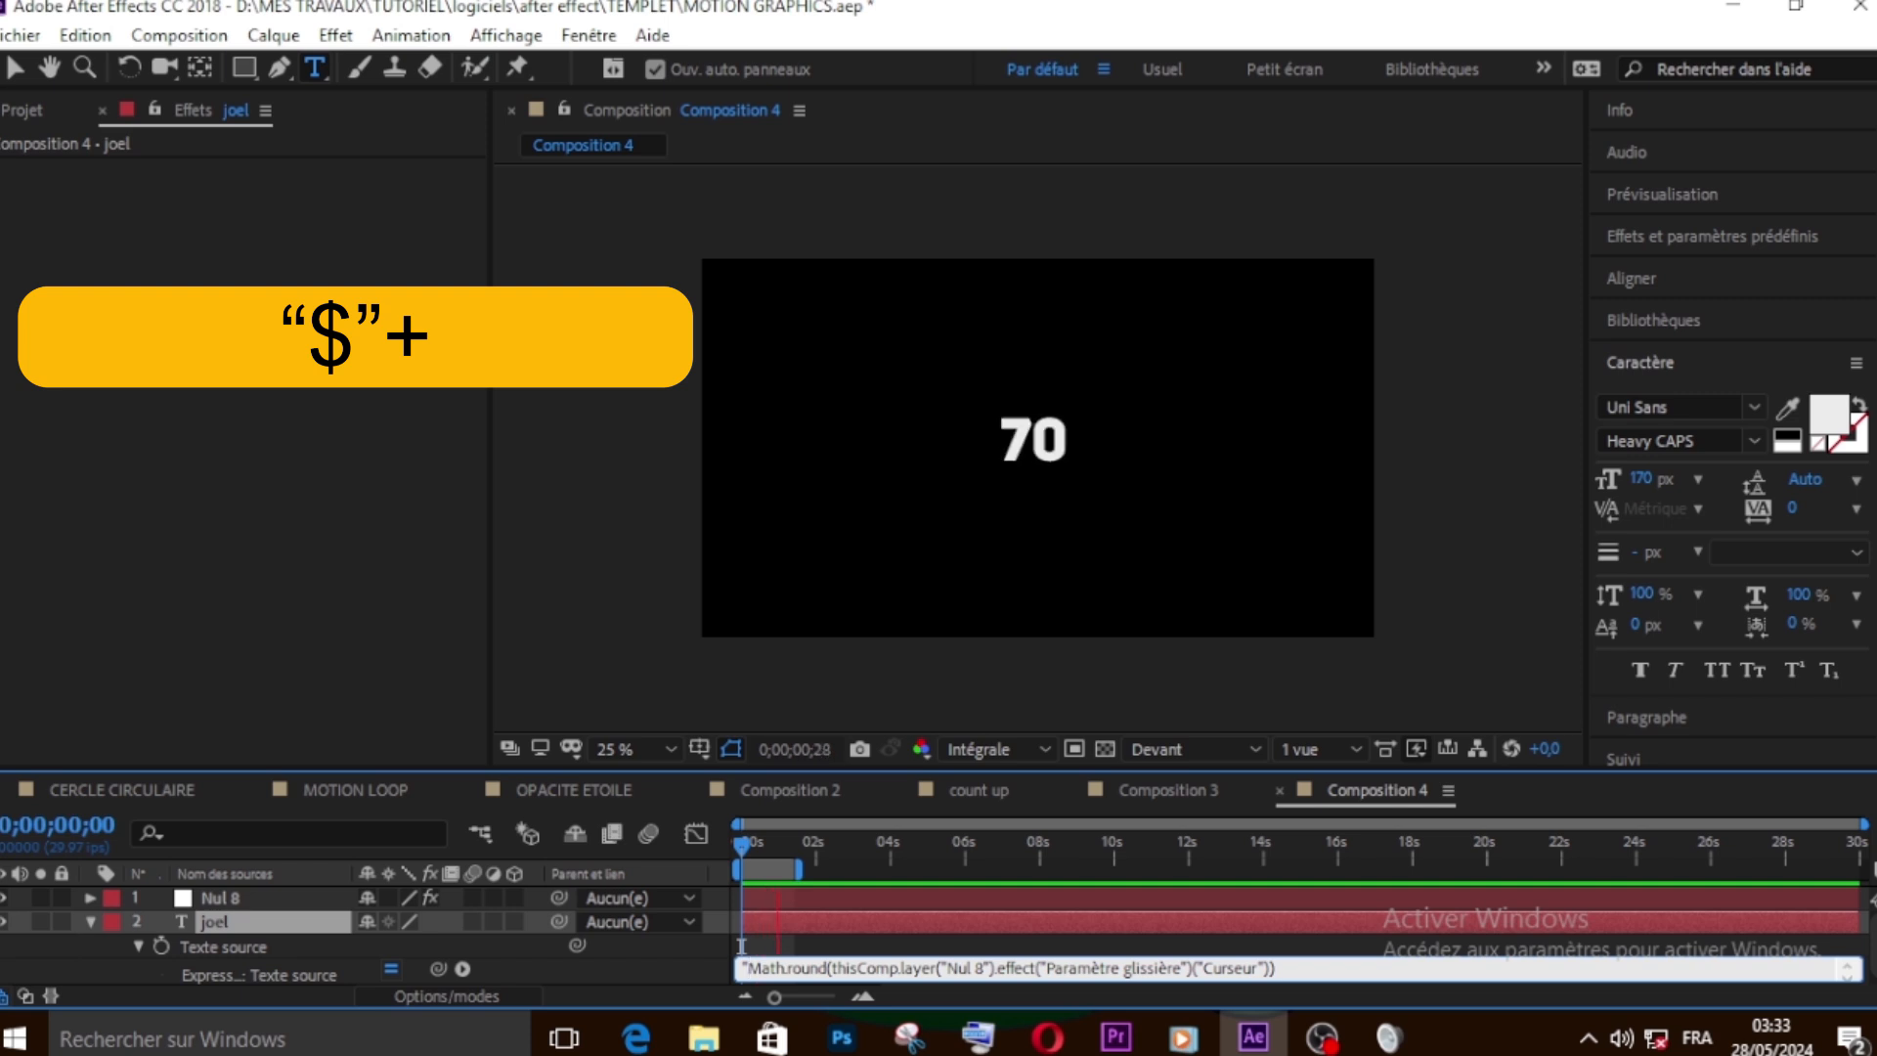
type("$")
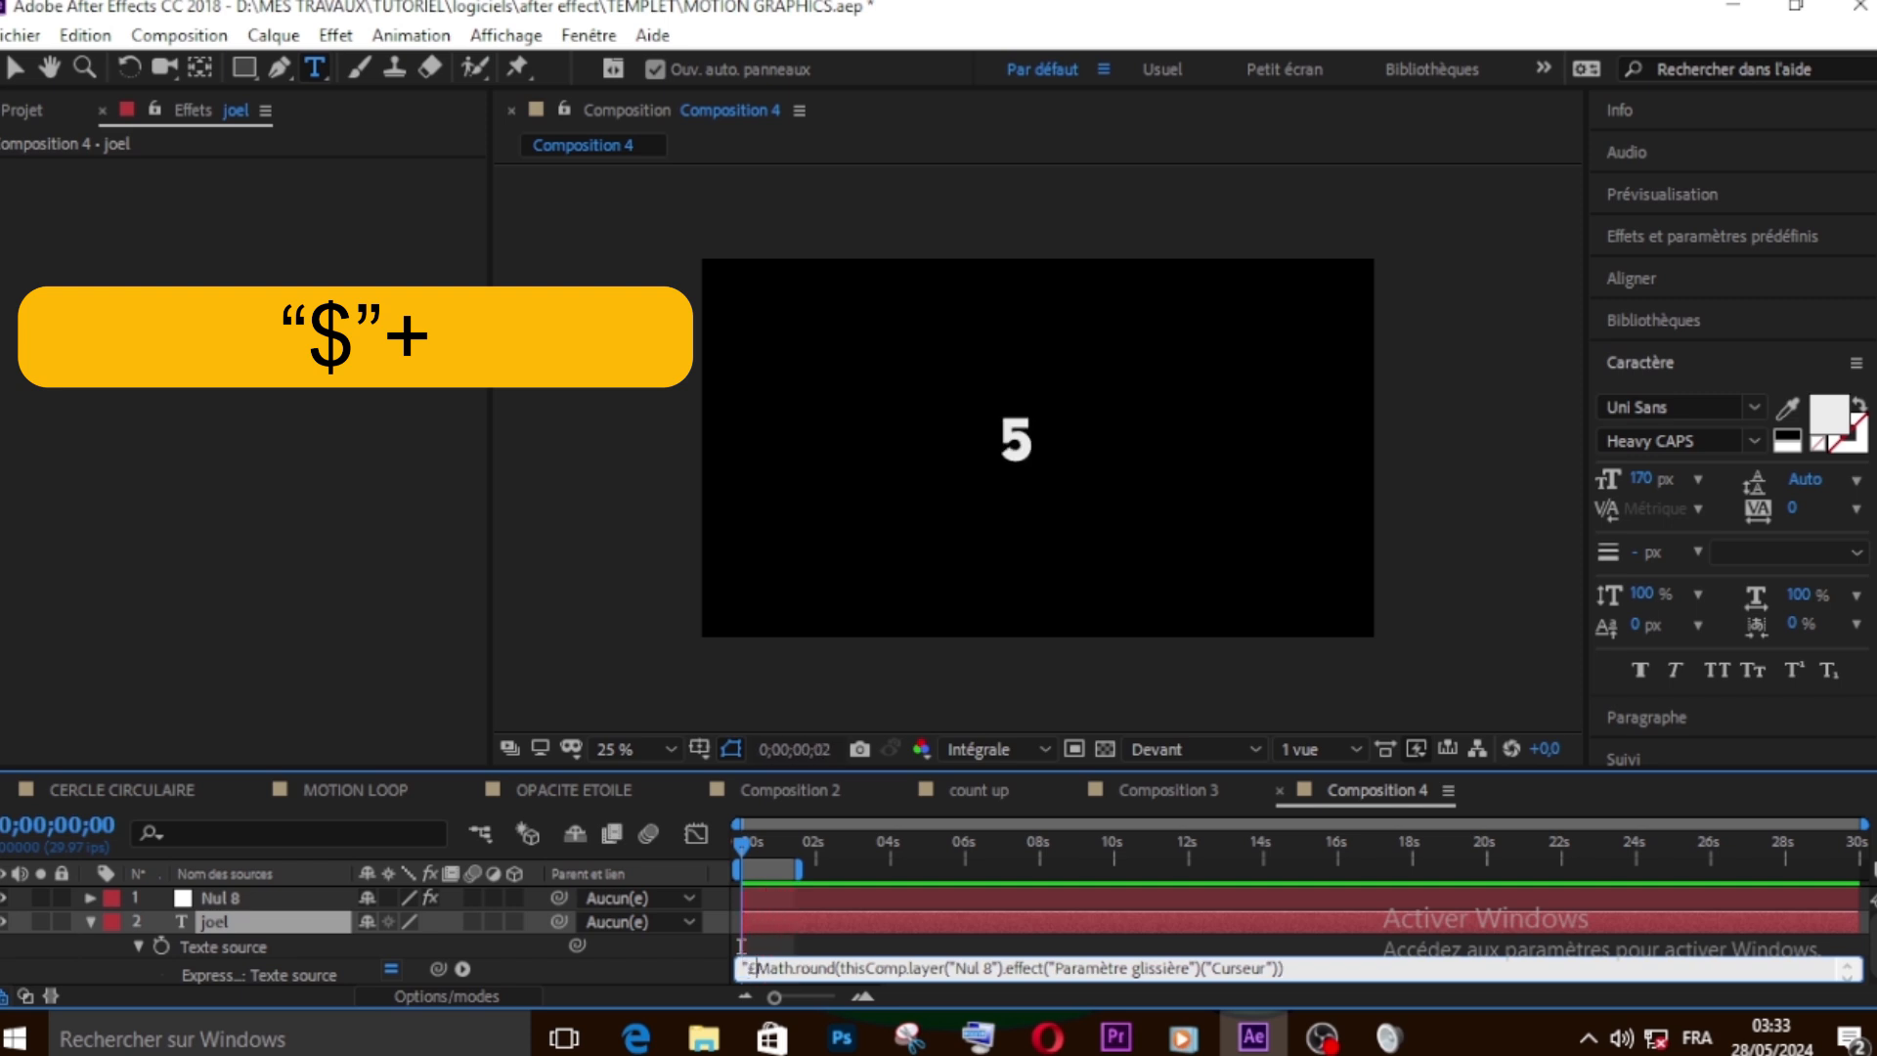
type("\"")
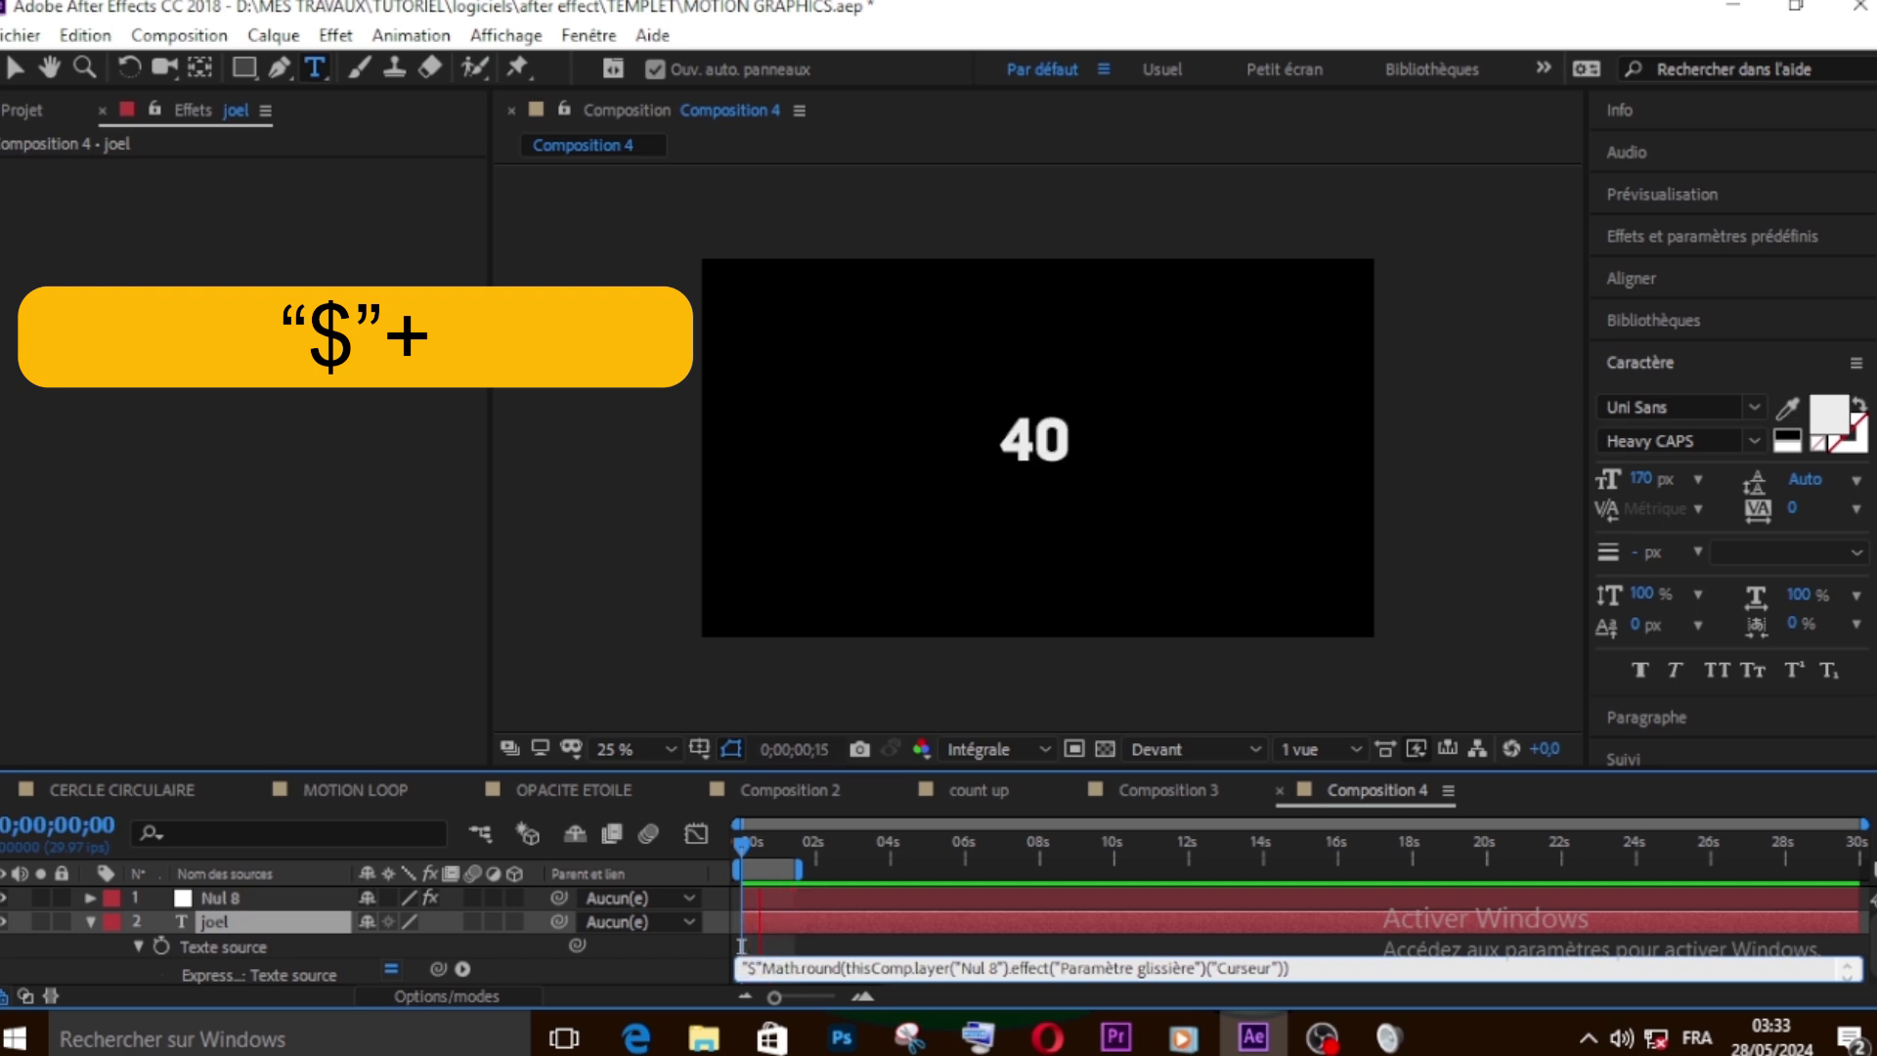
type("+")
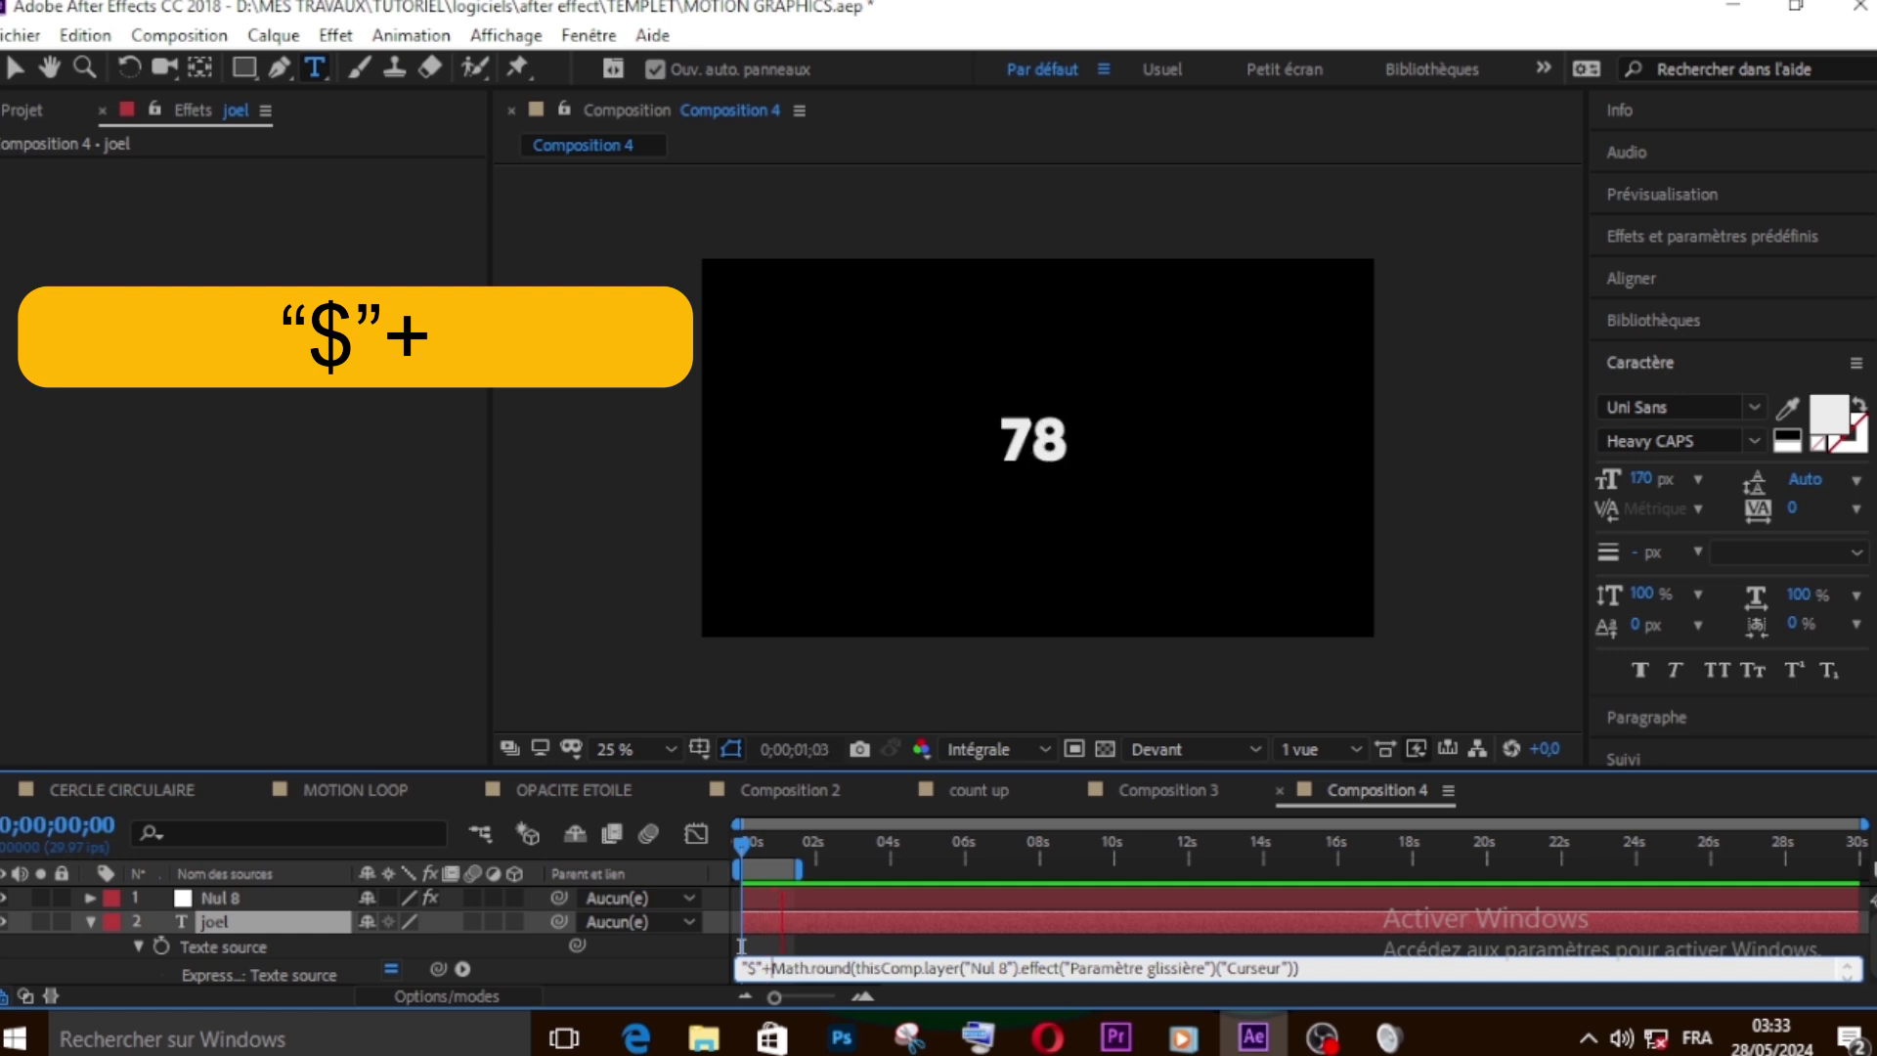
left_click(283, 899)
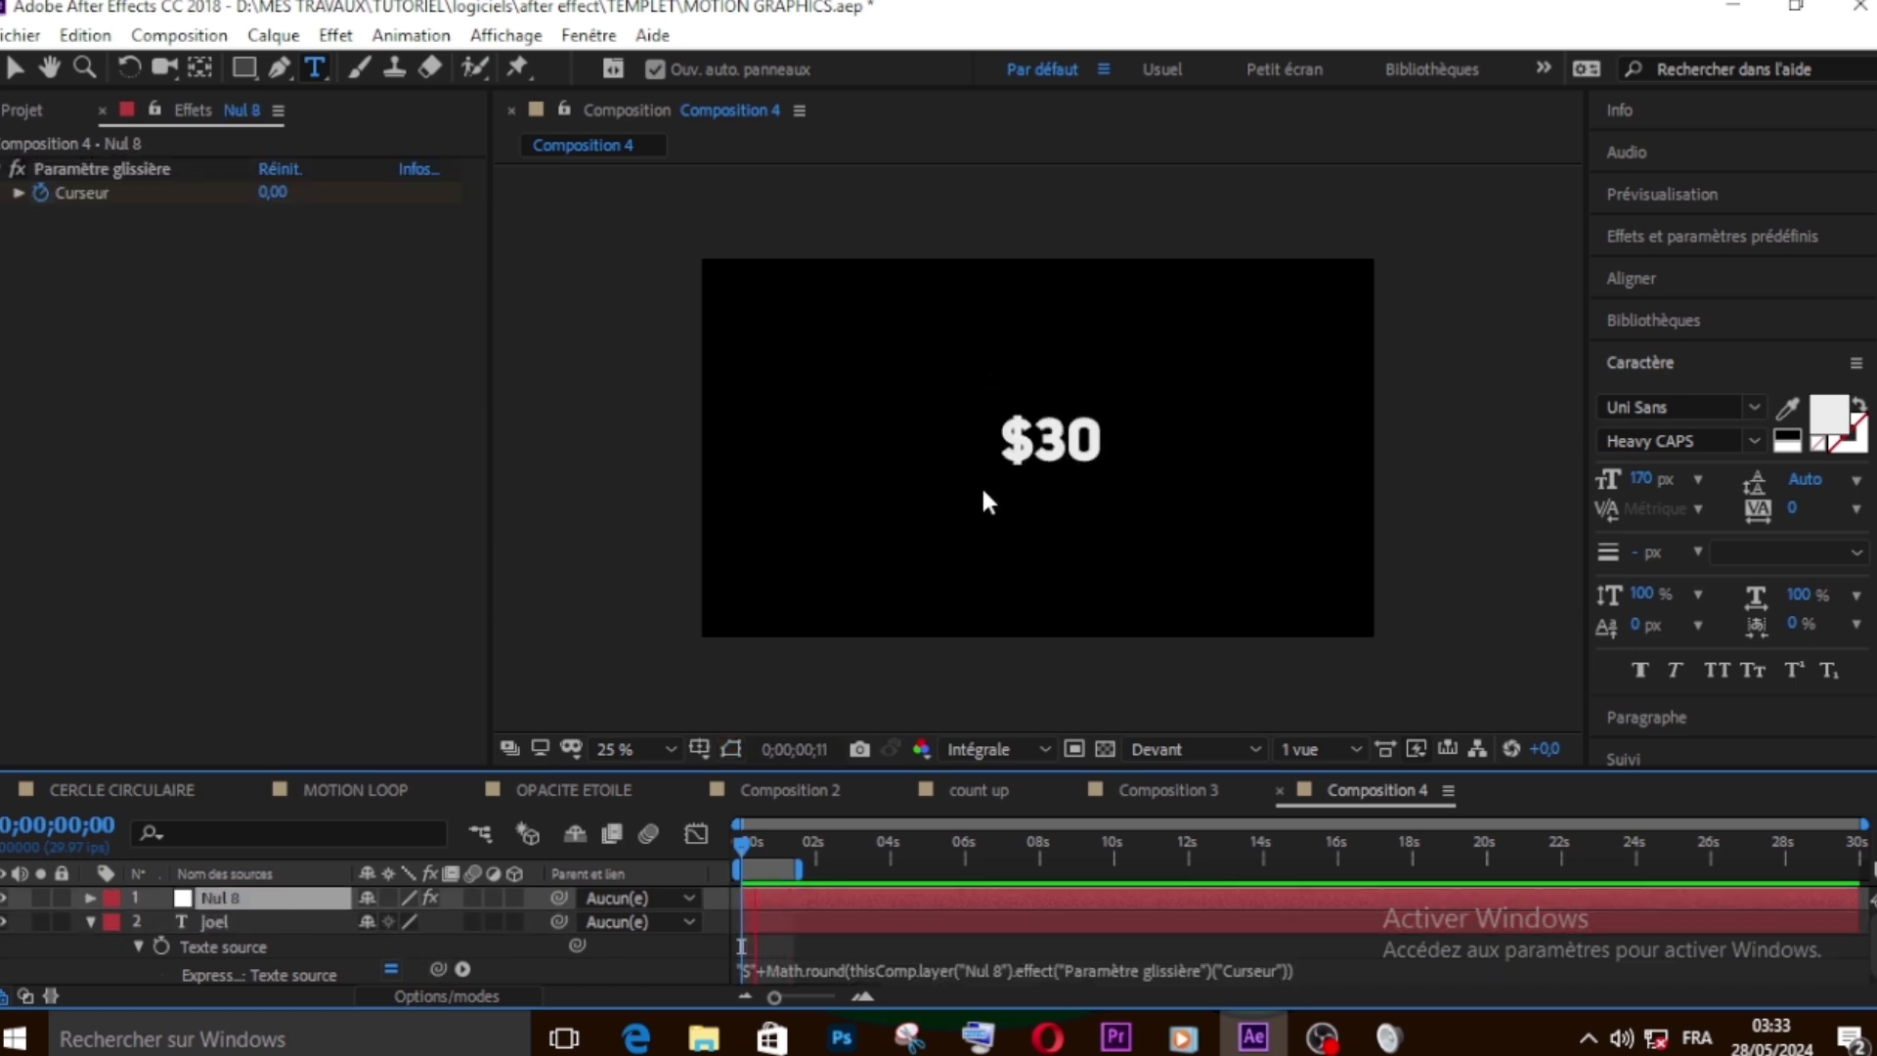
key("space")
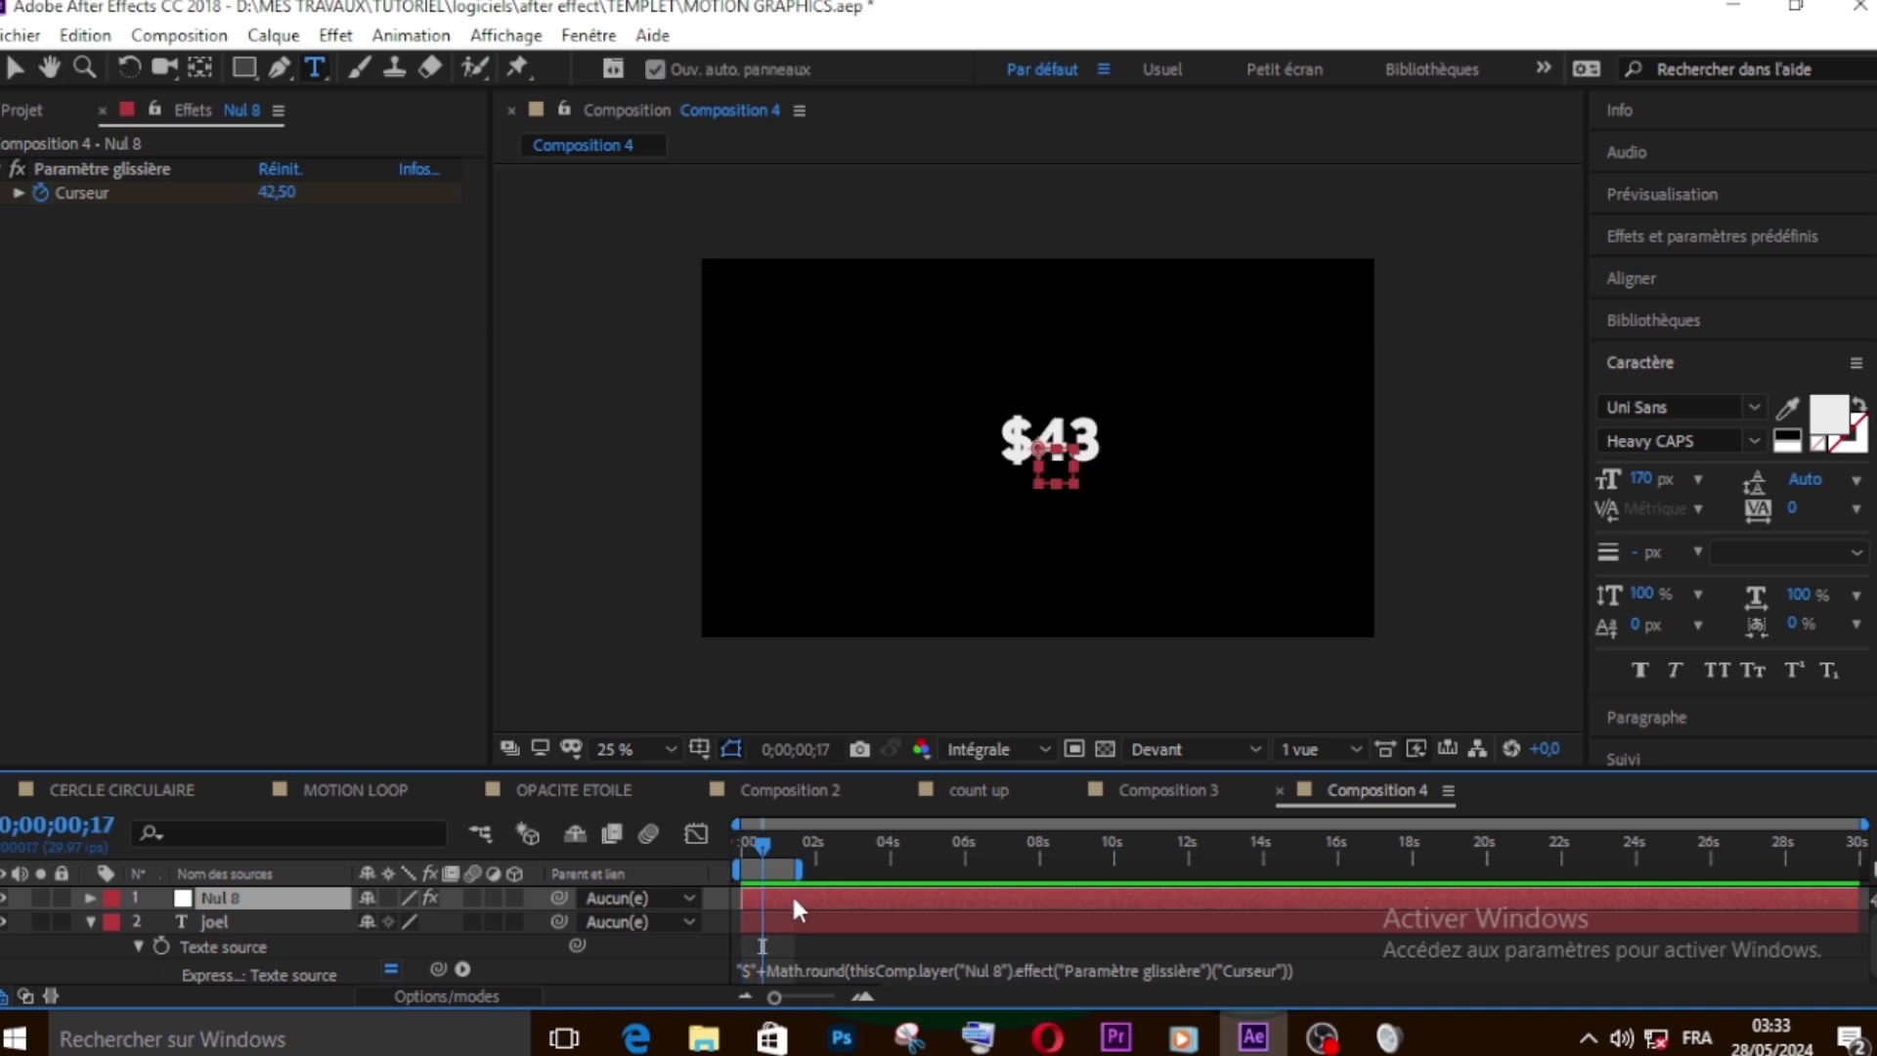
Remove the "$"+ prefix from the source text expression, append +"%" at its end, and preview the counter
left_click(761, 968)
left_click(762, 967)
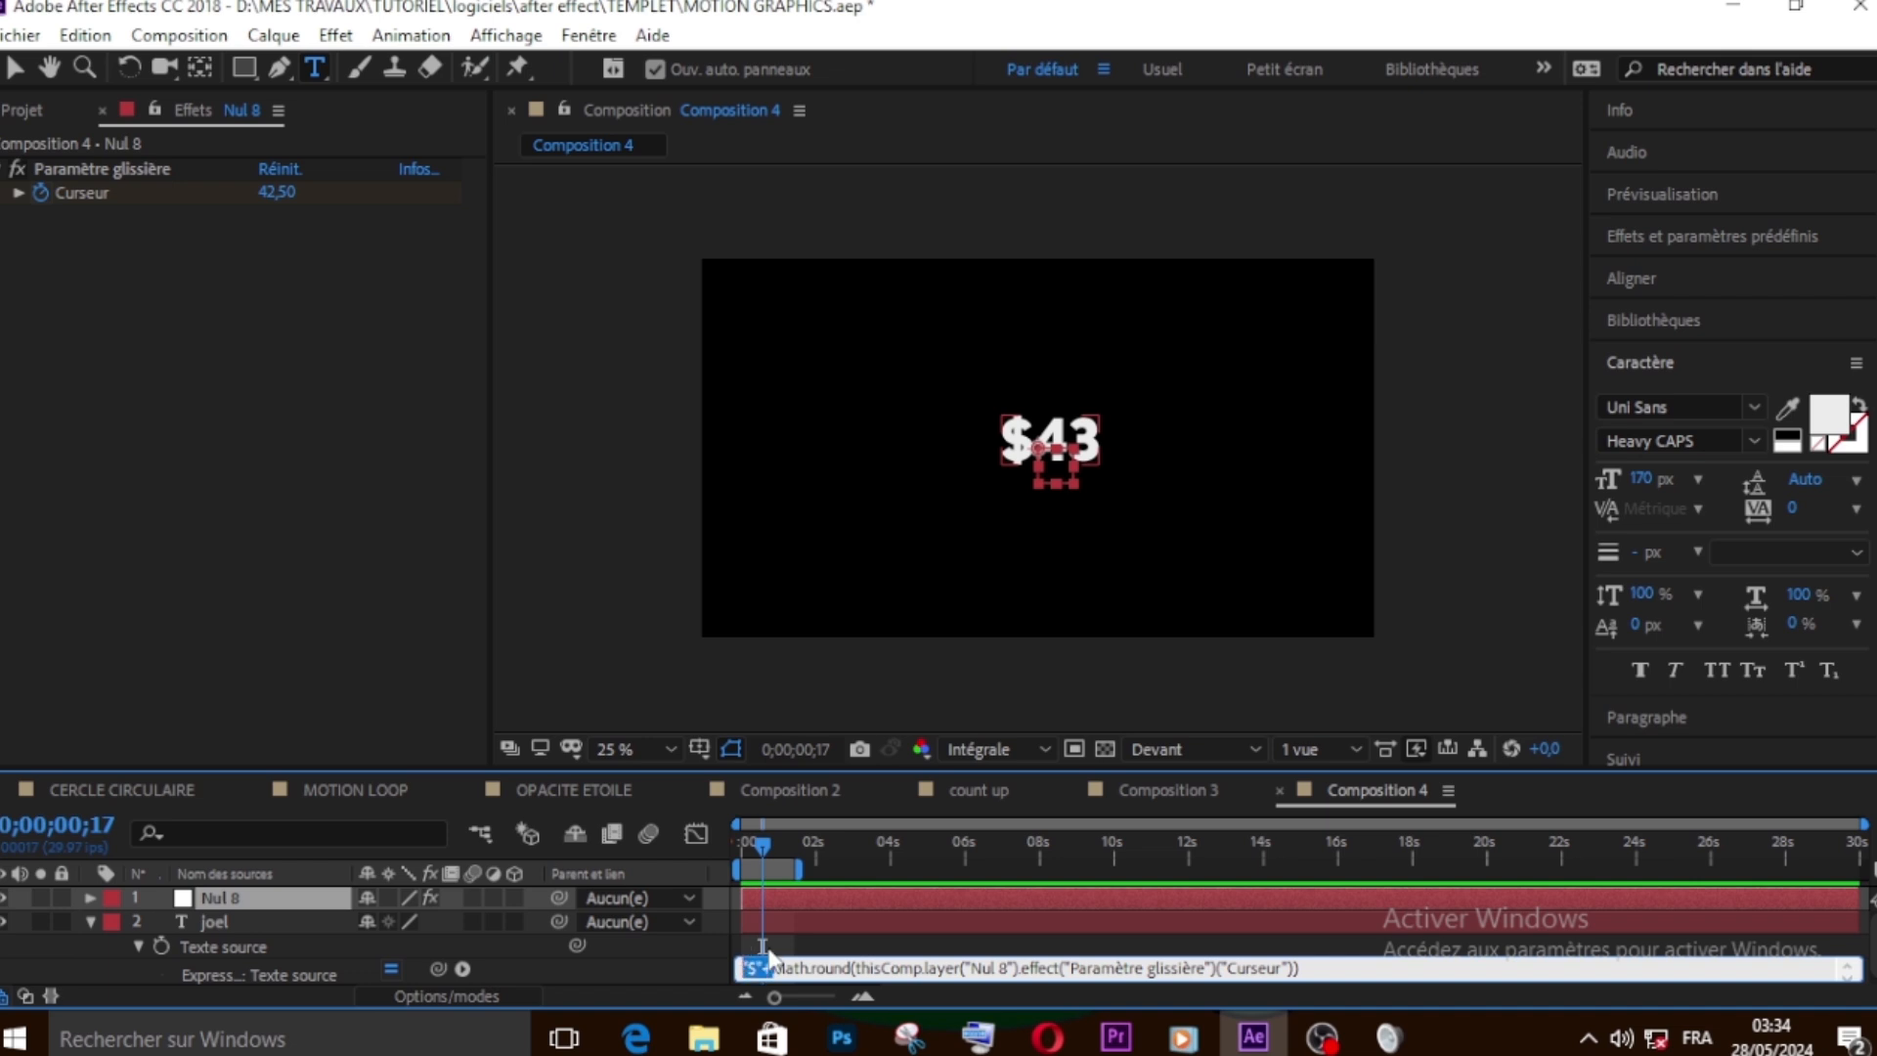
key("BackSpace")
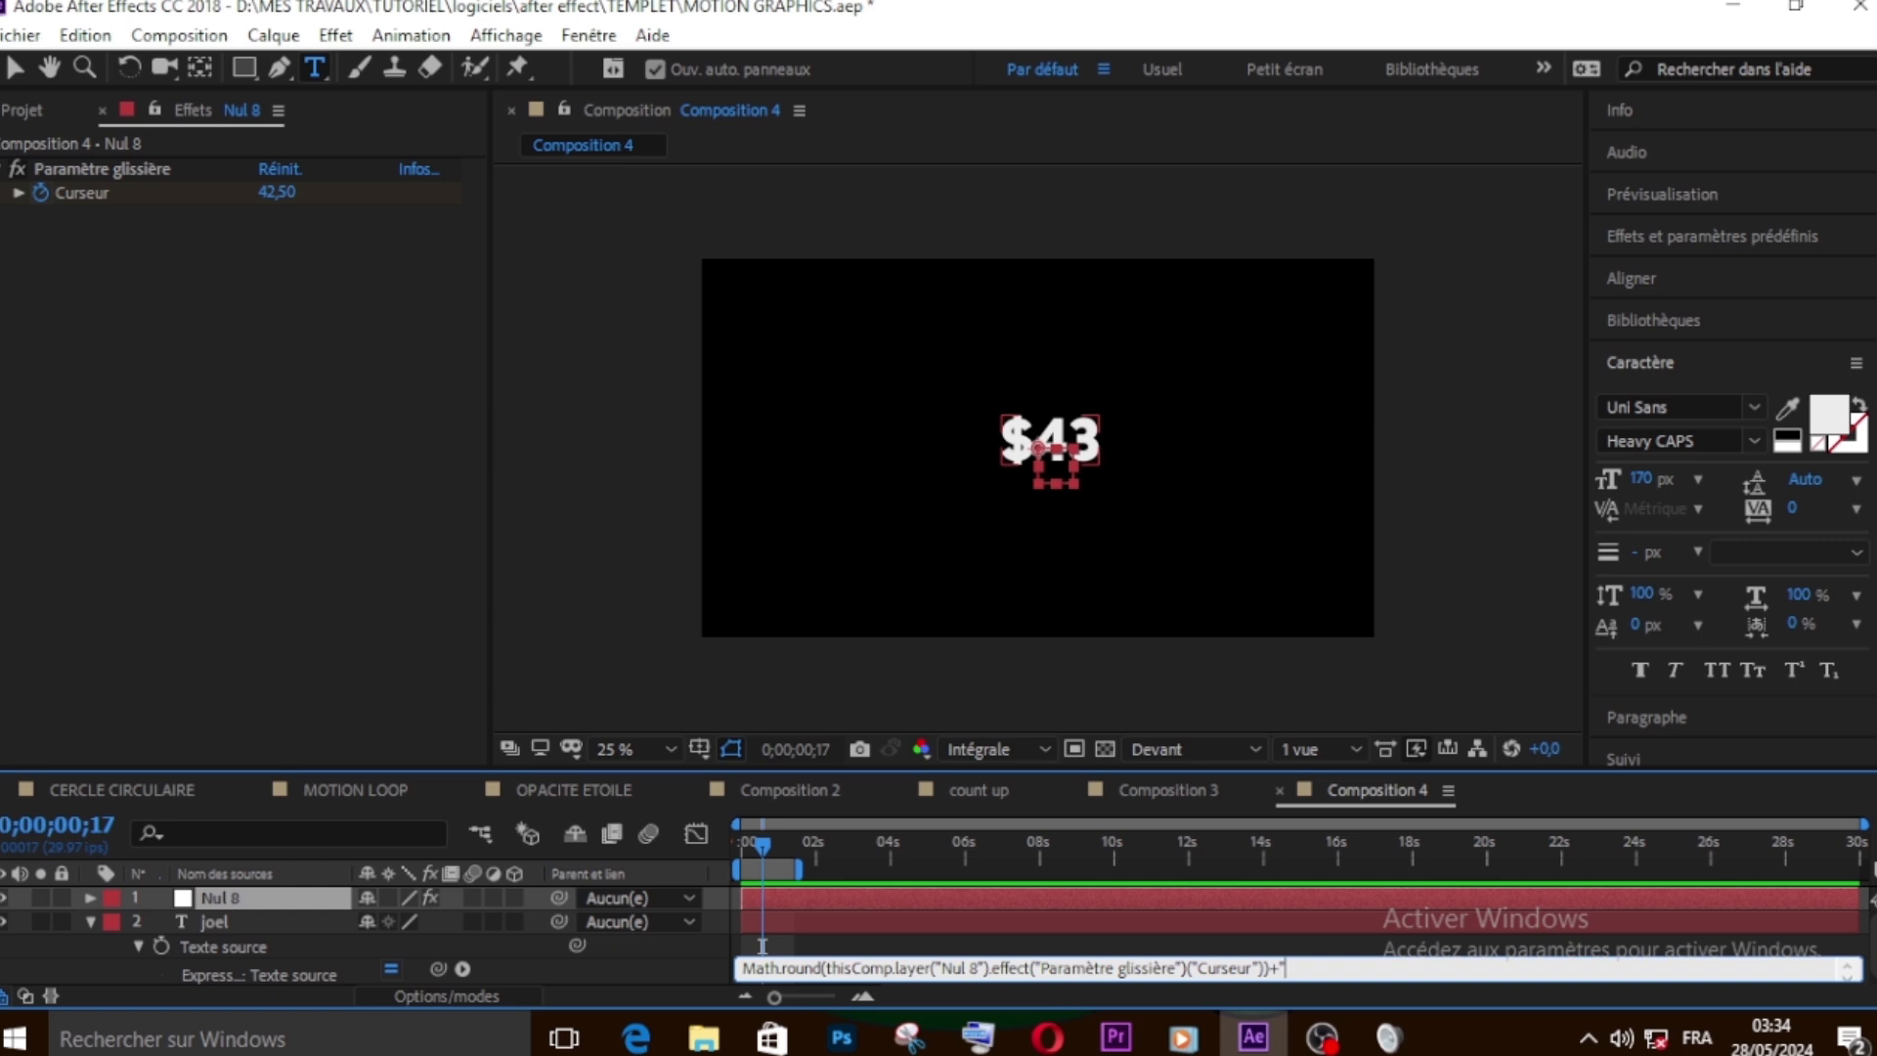
type("\"")
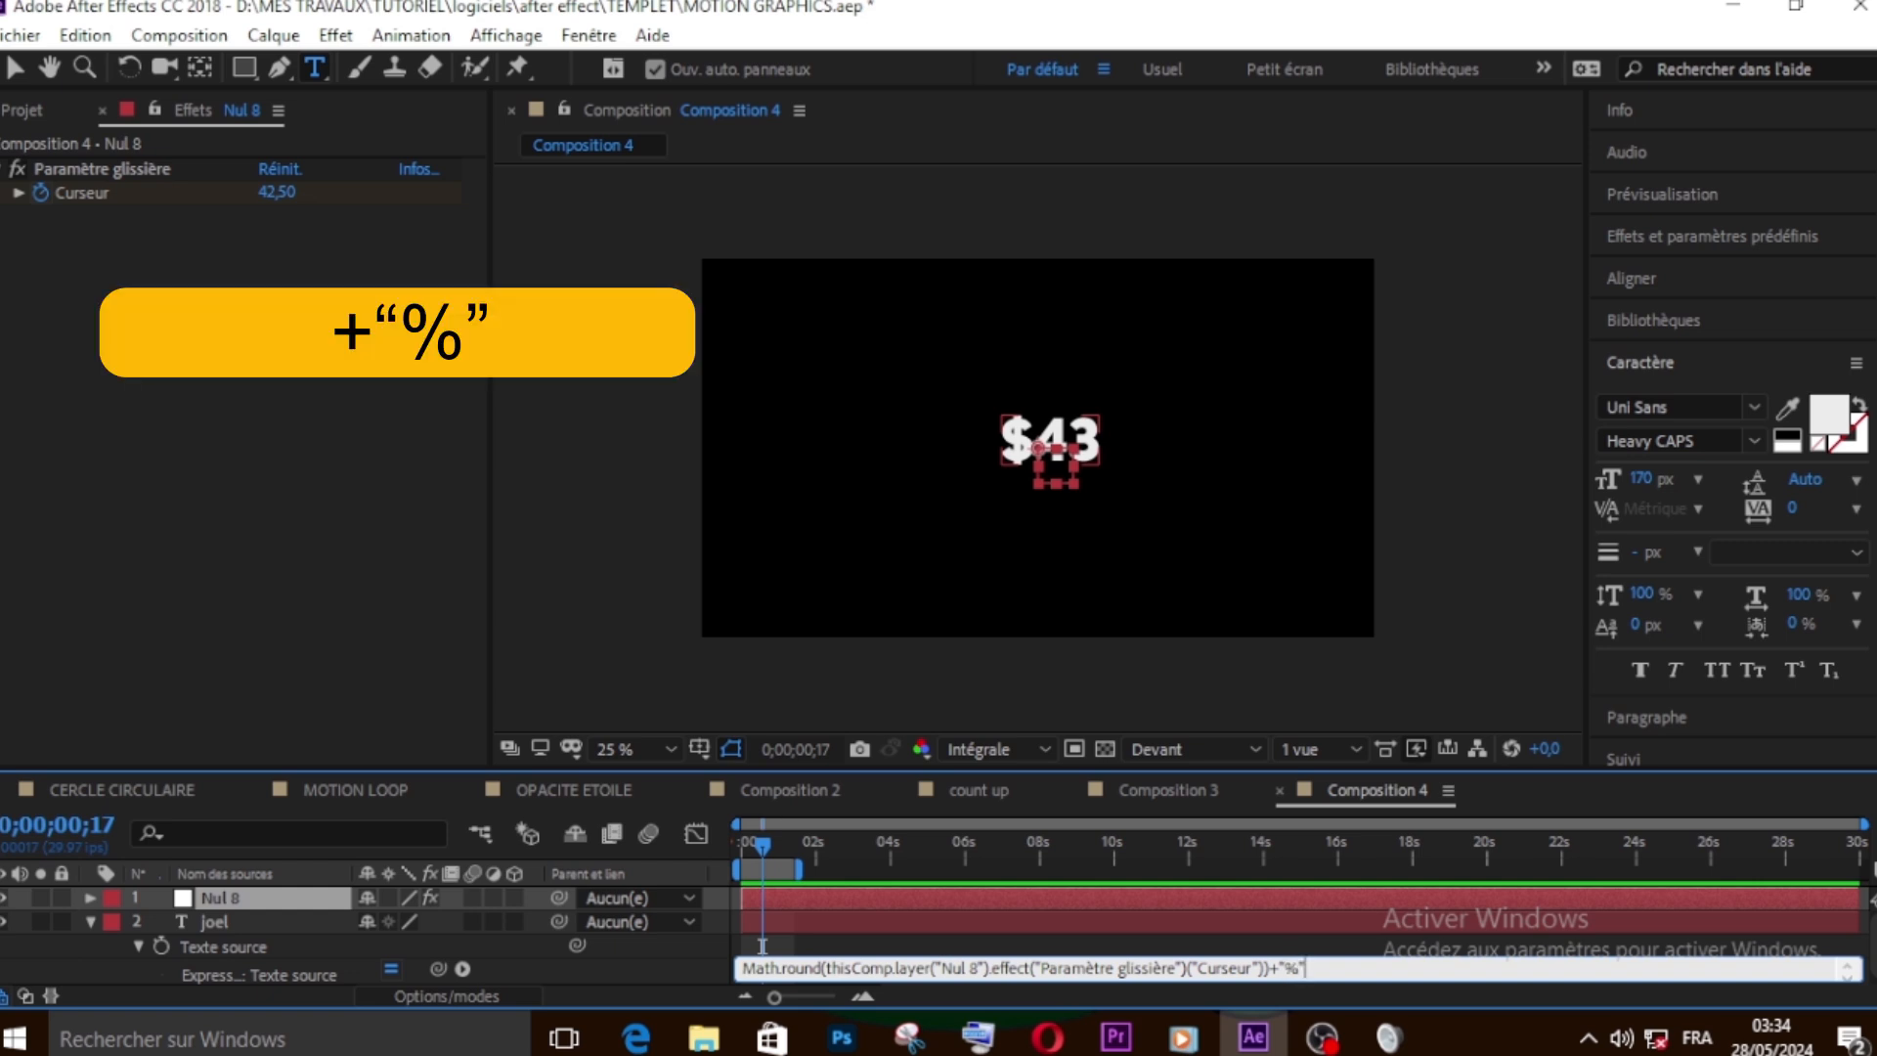
left_click(946, 901)
key("space")
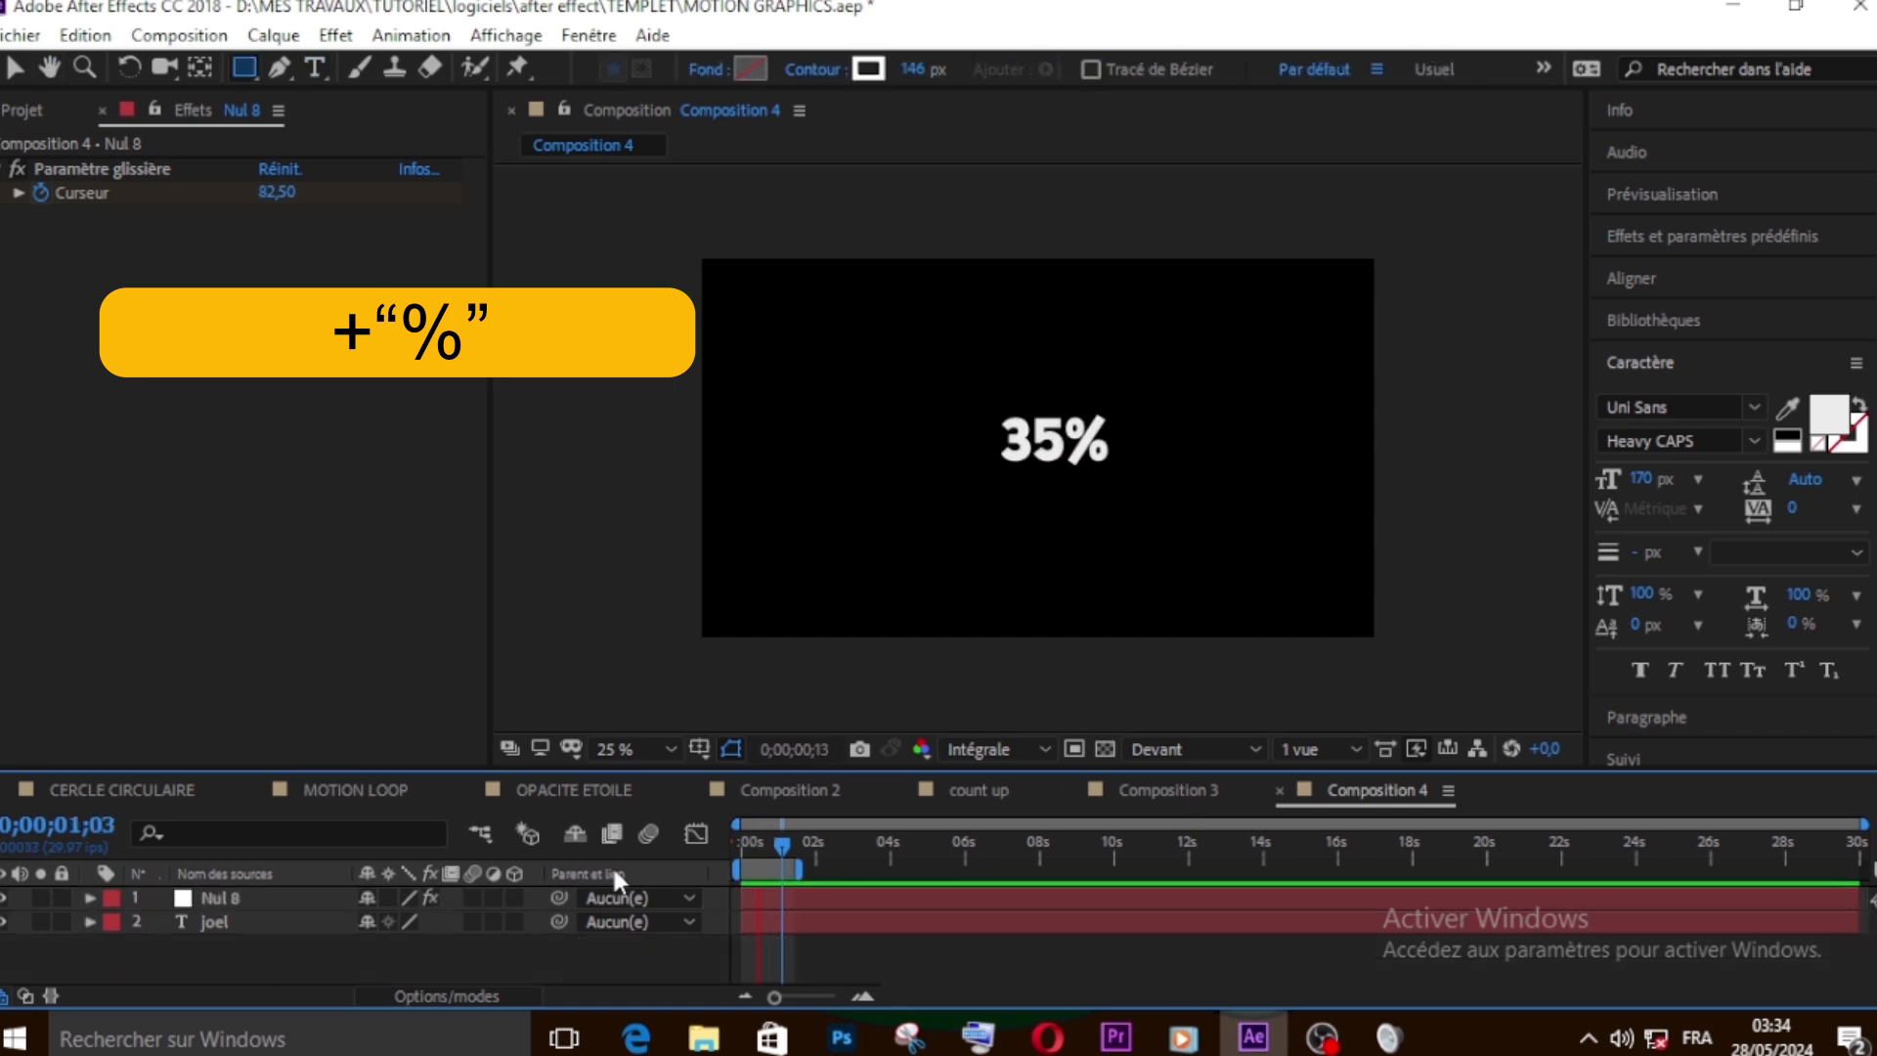
key("space")
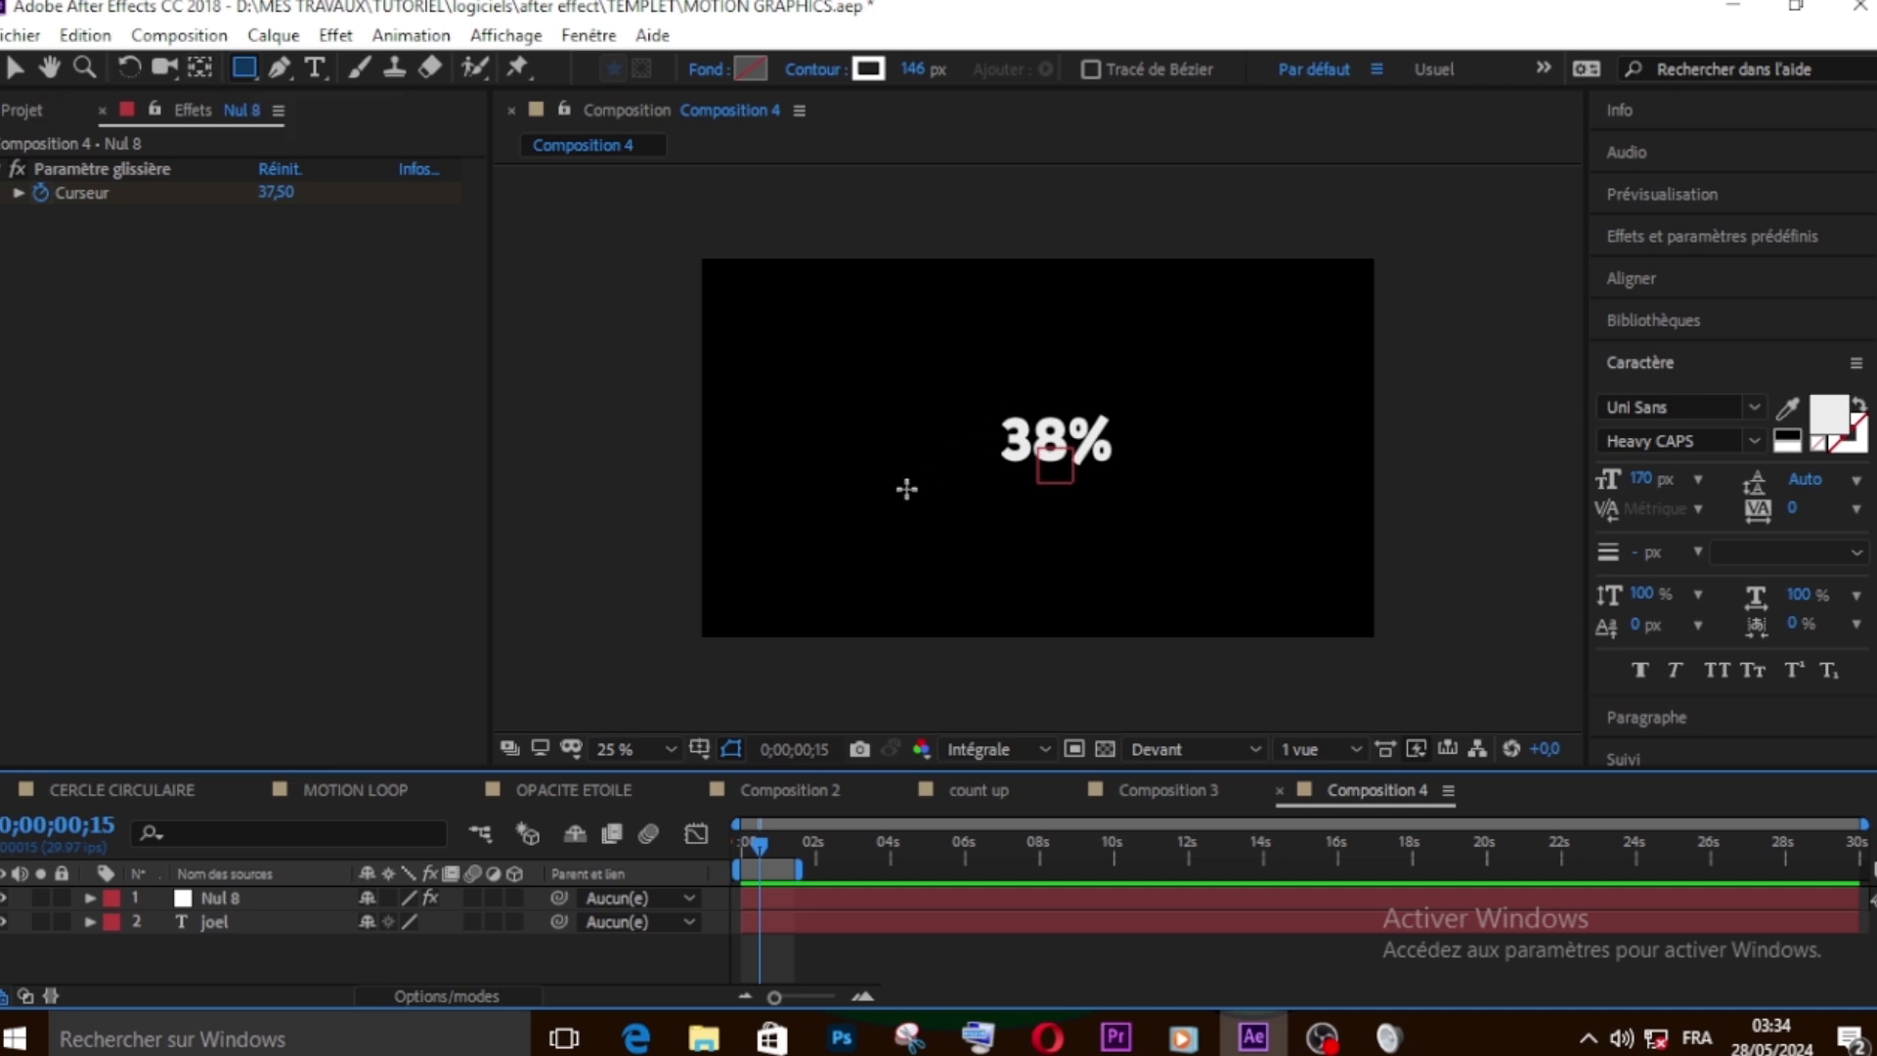
Draw a long, narrow horizontal rectangle below the counter and set its stroke width to 4 px
mouse_move(808, 502)
left_mouse_down()
mouse_move(905, 532)
mouse_move(1266, 525)
mouse_move(1329, 543)
left_mouse_up()
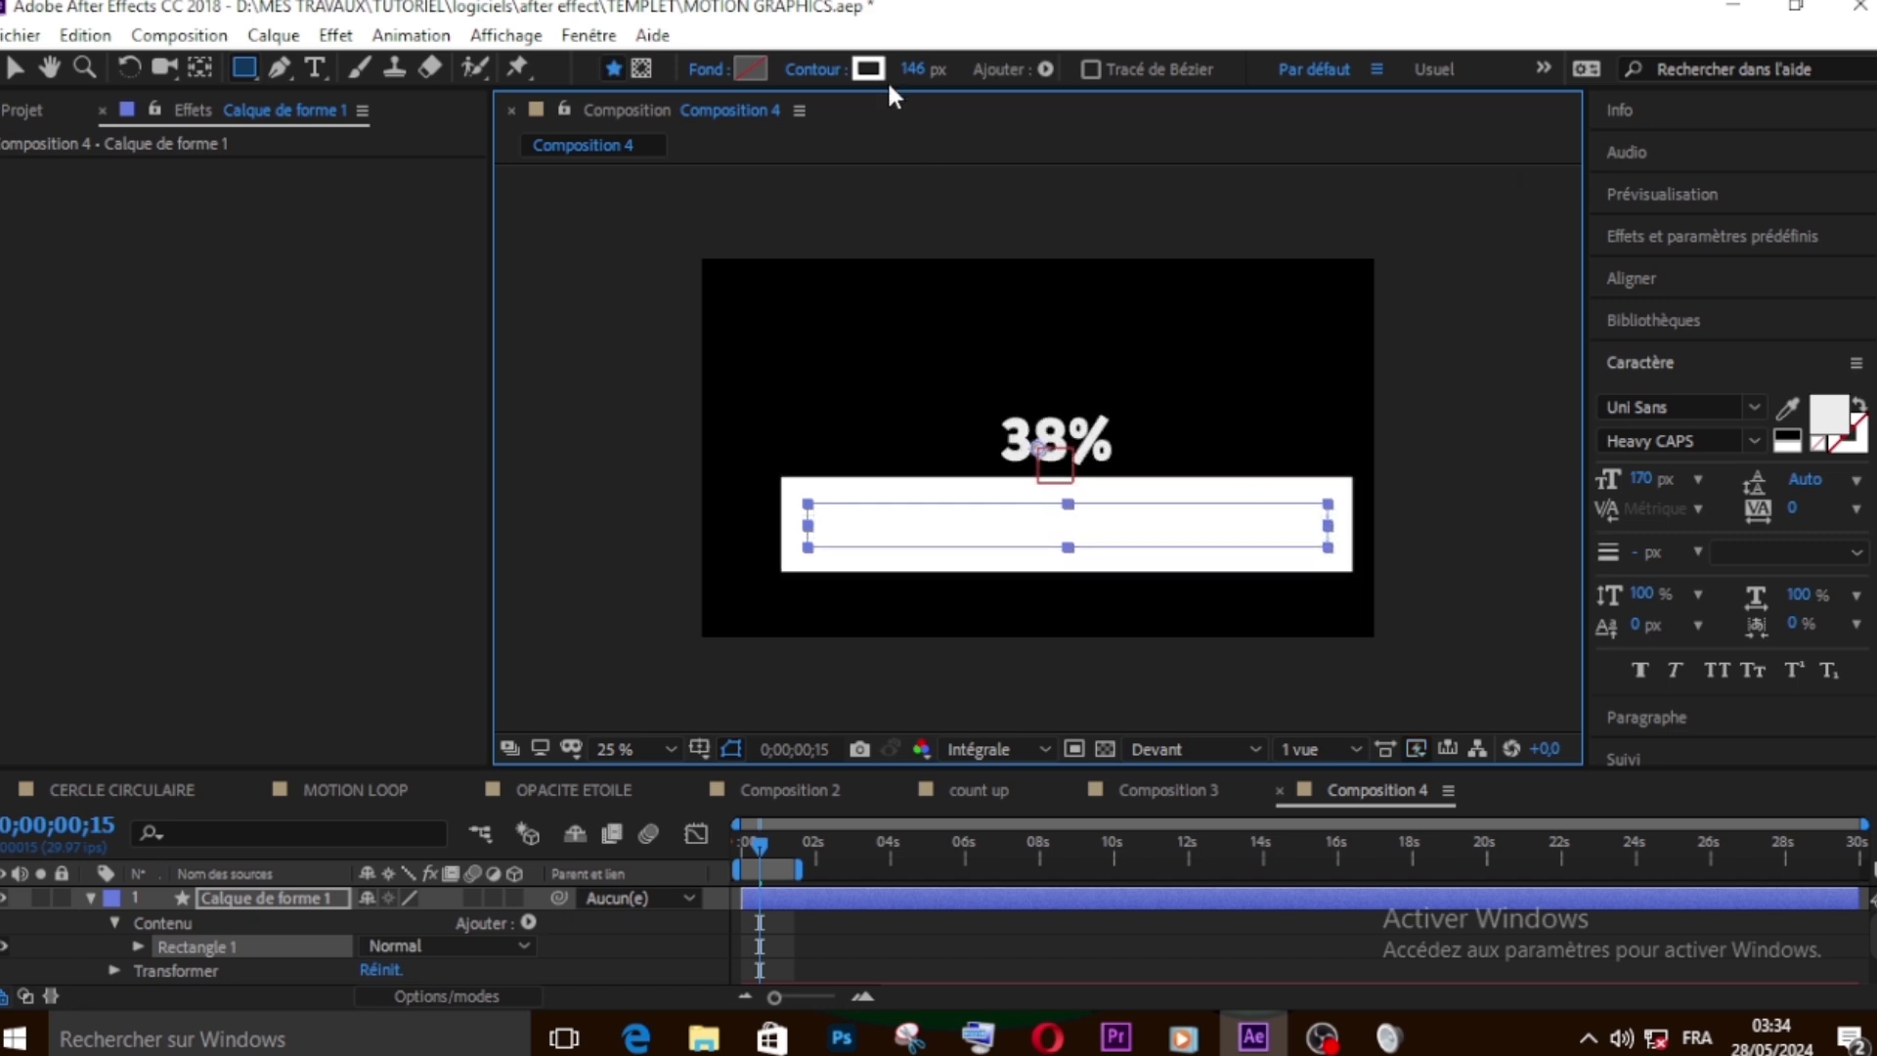
left_click_drag(911, 76, 778, 140)
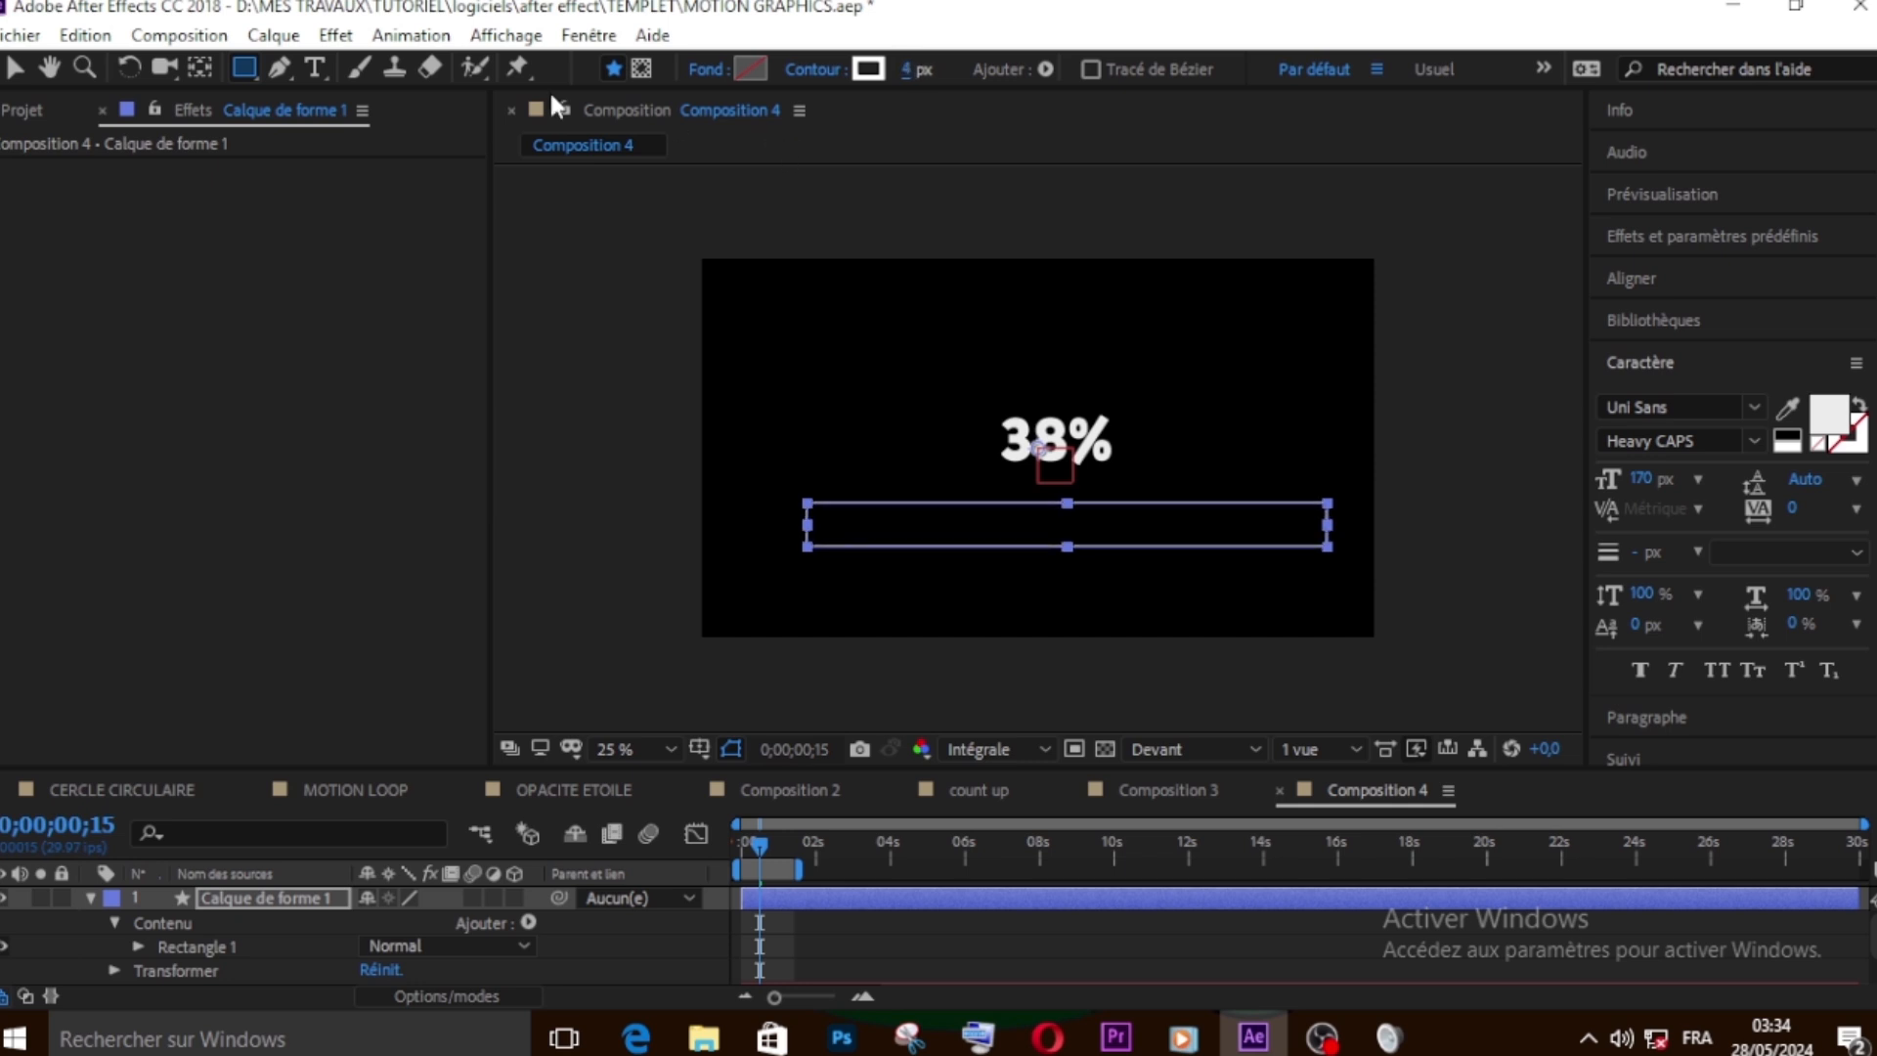
Draw a straight horizontal Pen line across the middle of the rectangle on a separate shape layer, with a 104 px stroke
left_click(280, 70)
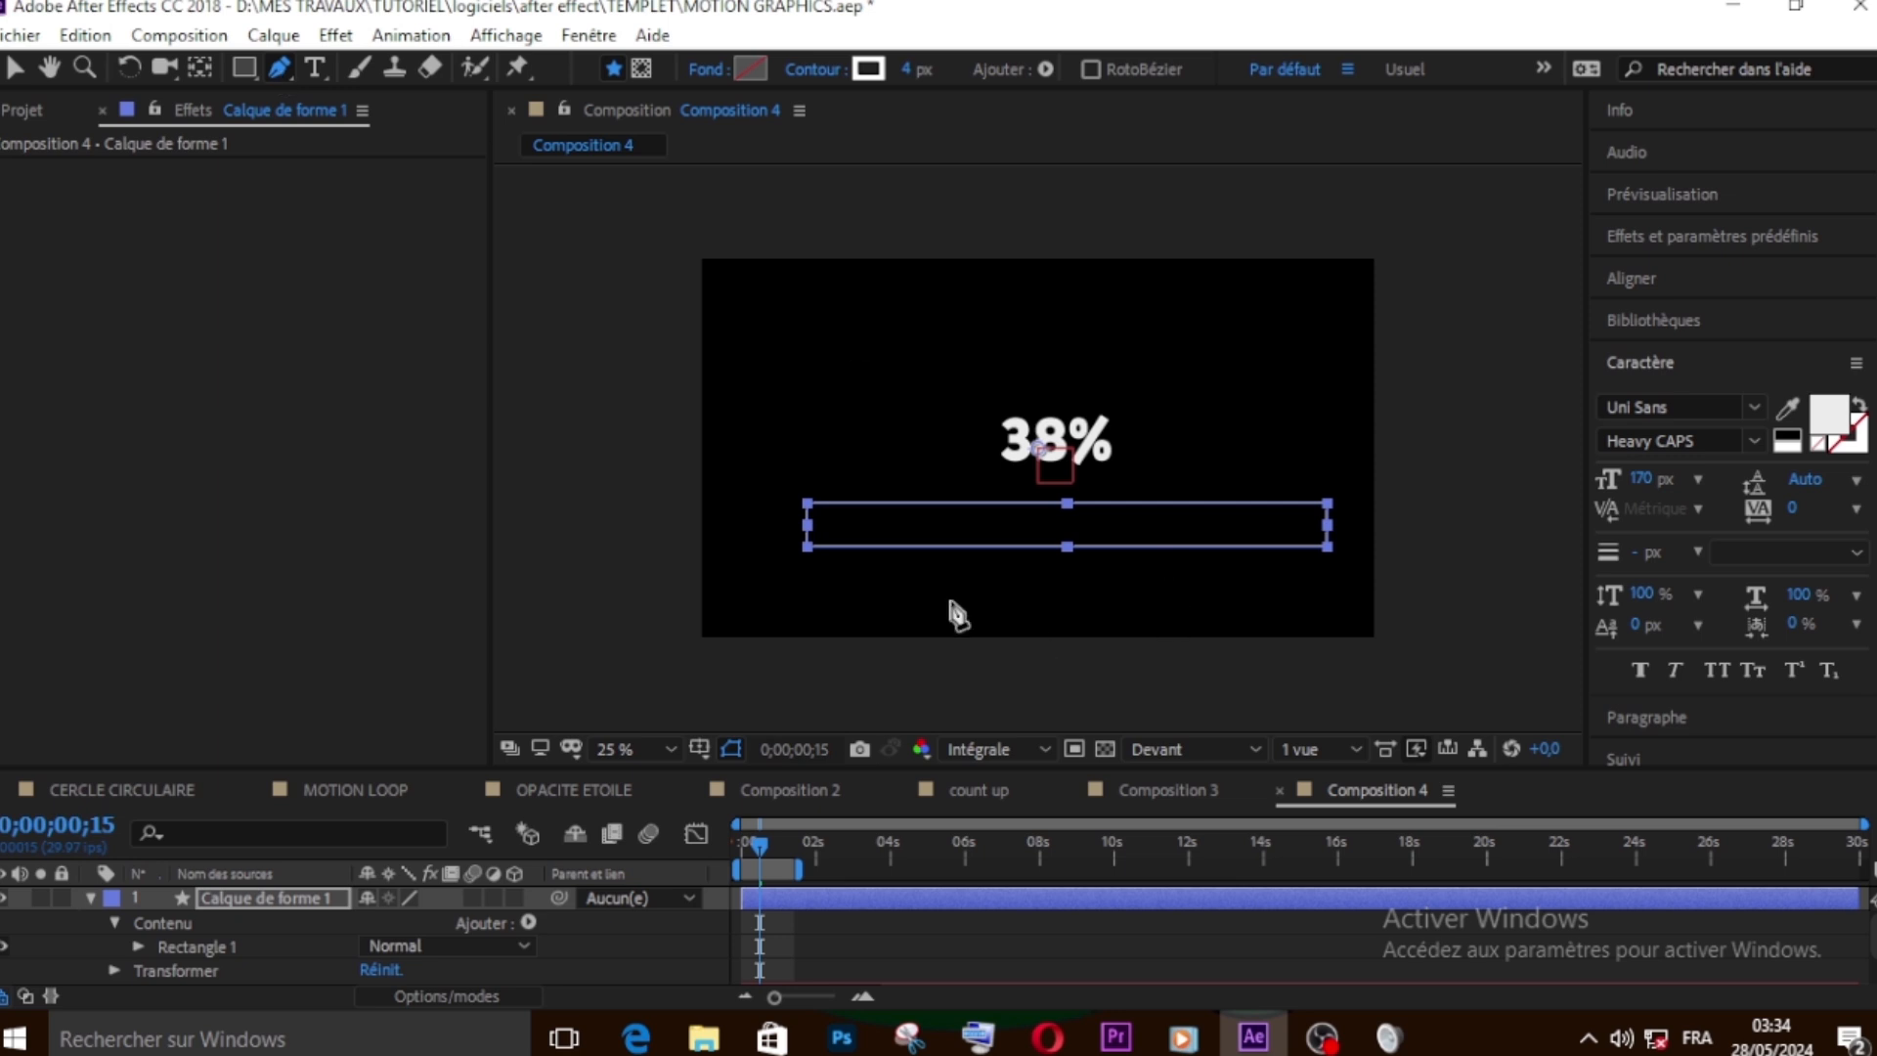
left_click(89, 899)
left_click(108, 971)
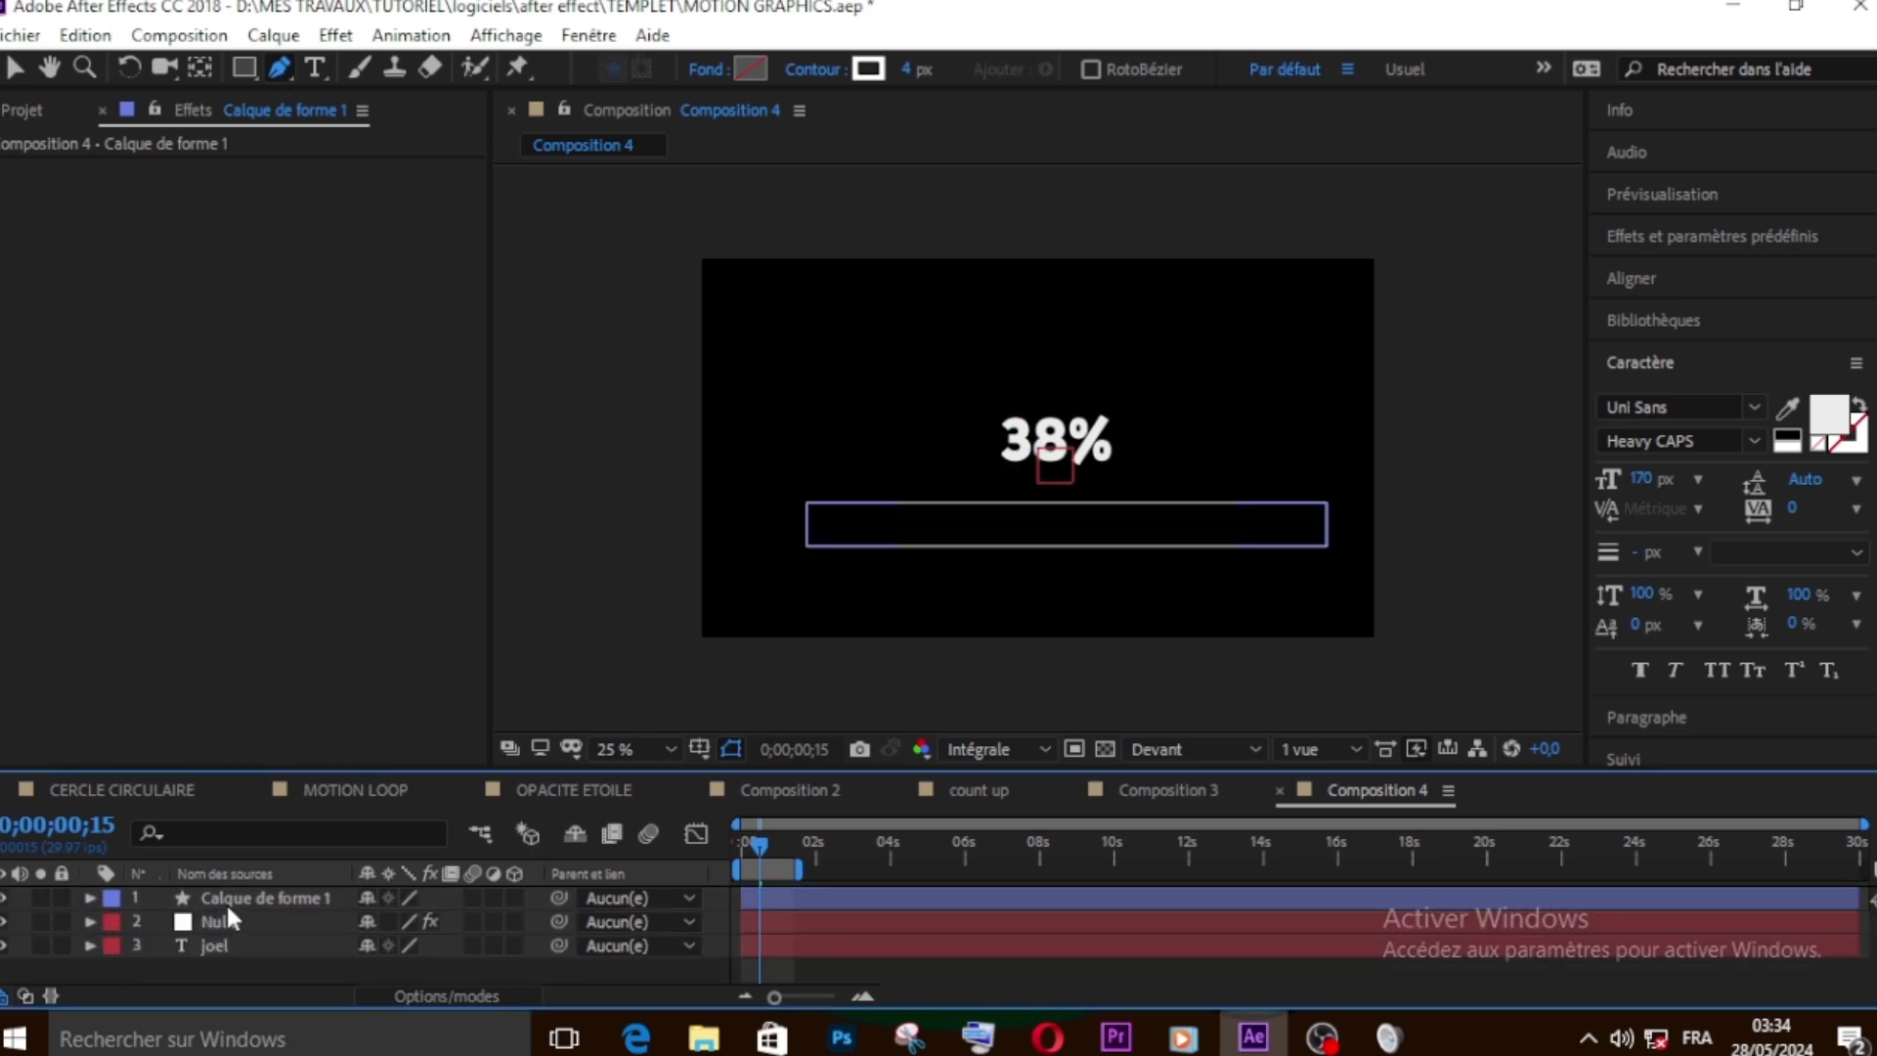
left_click(810, 526)
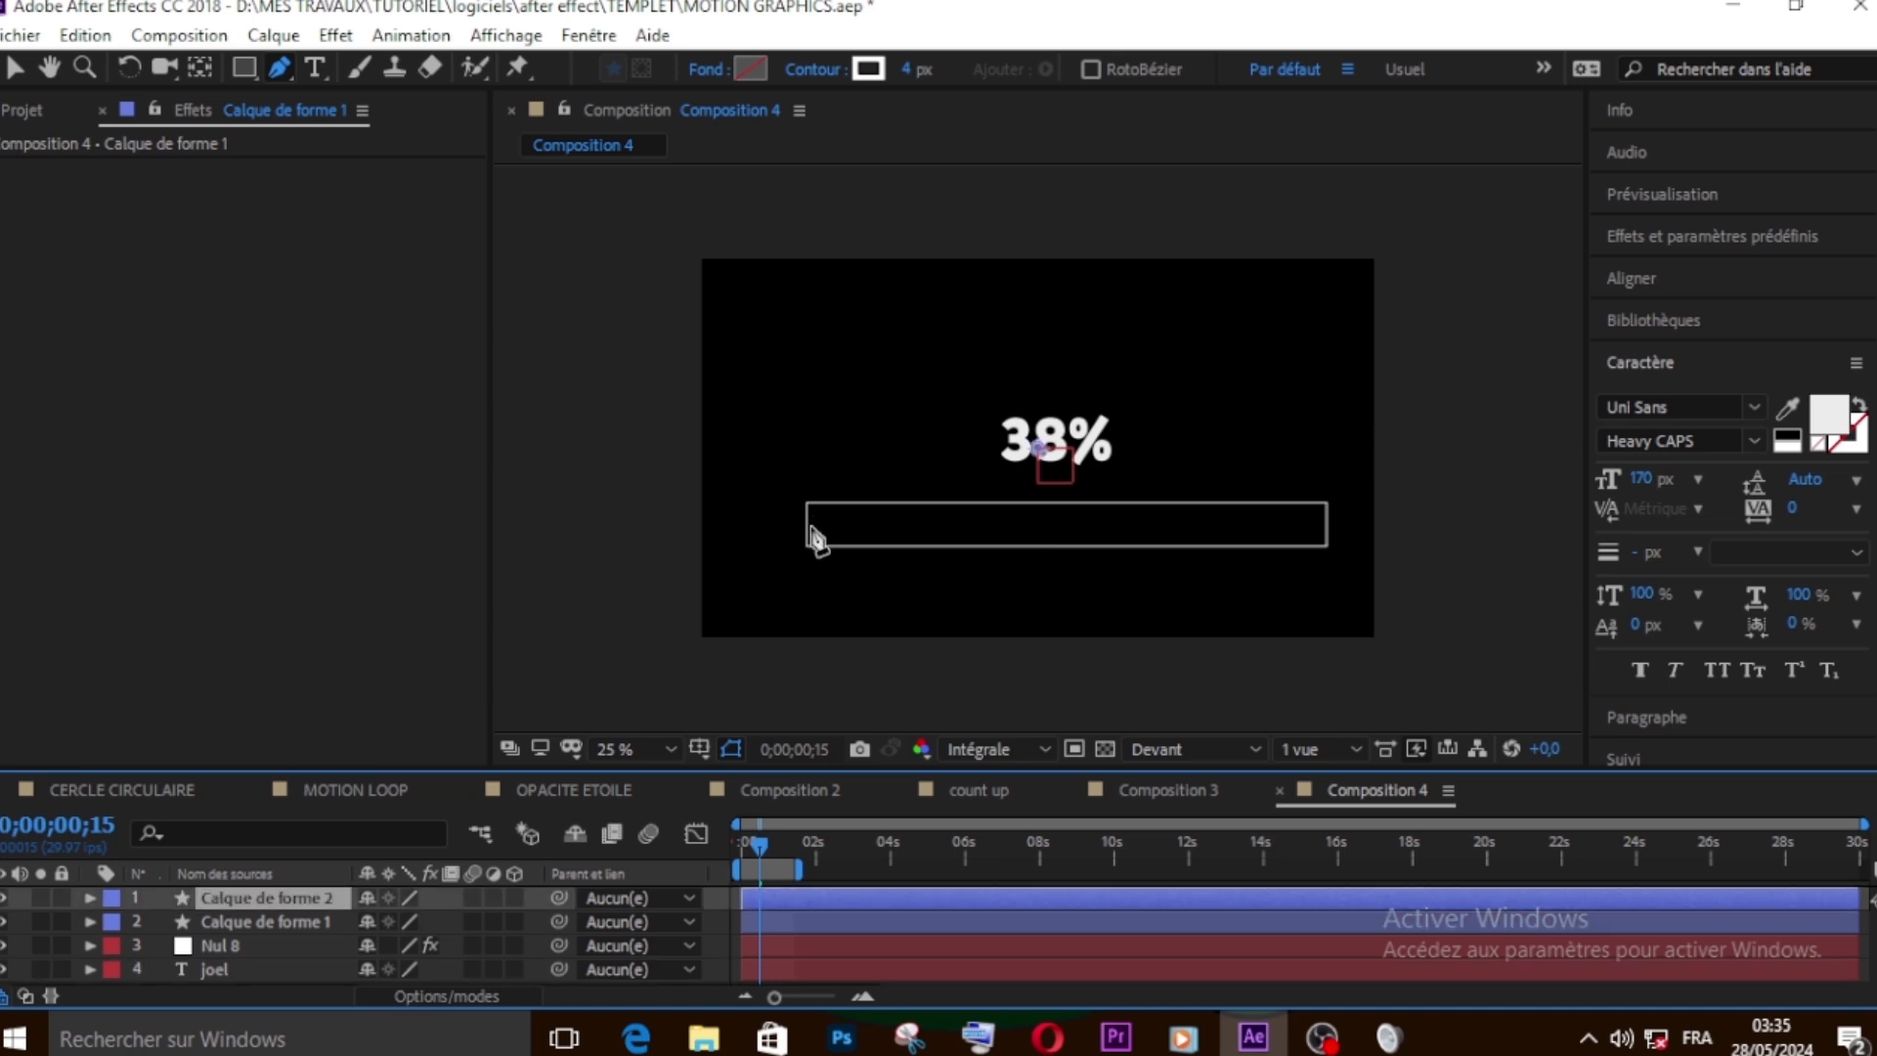
left_click(1323, 526, "shift")
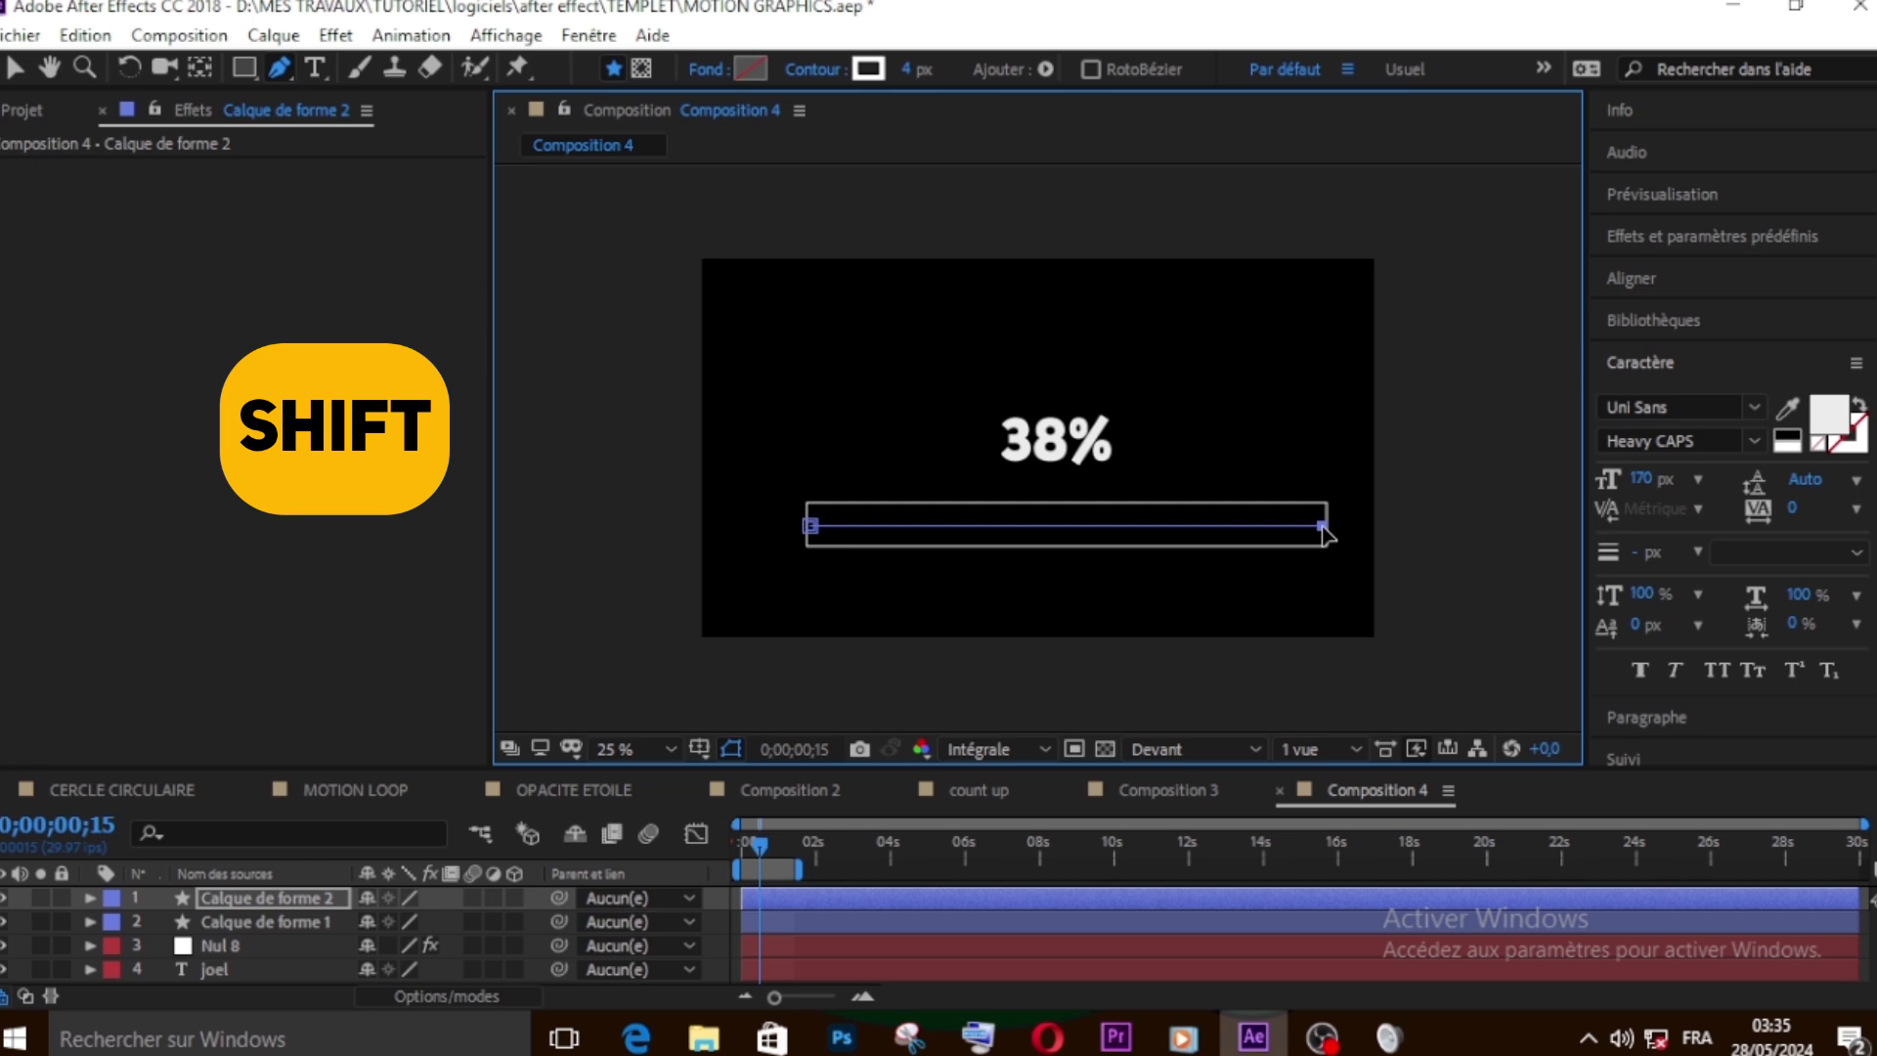
left_click_drag(913, 70, 1042, 65)
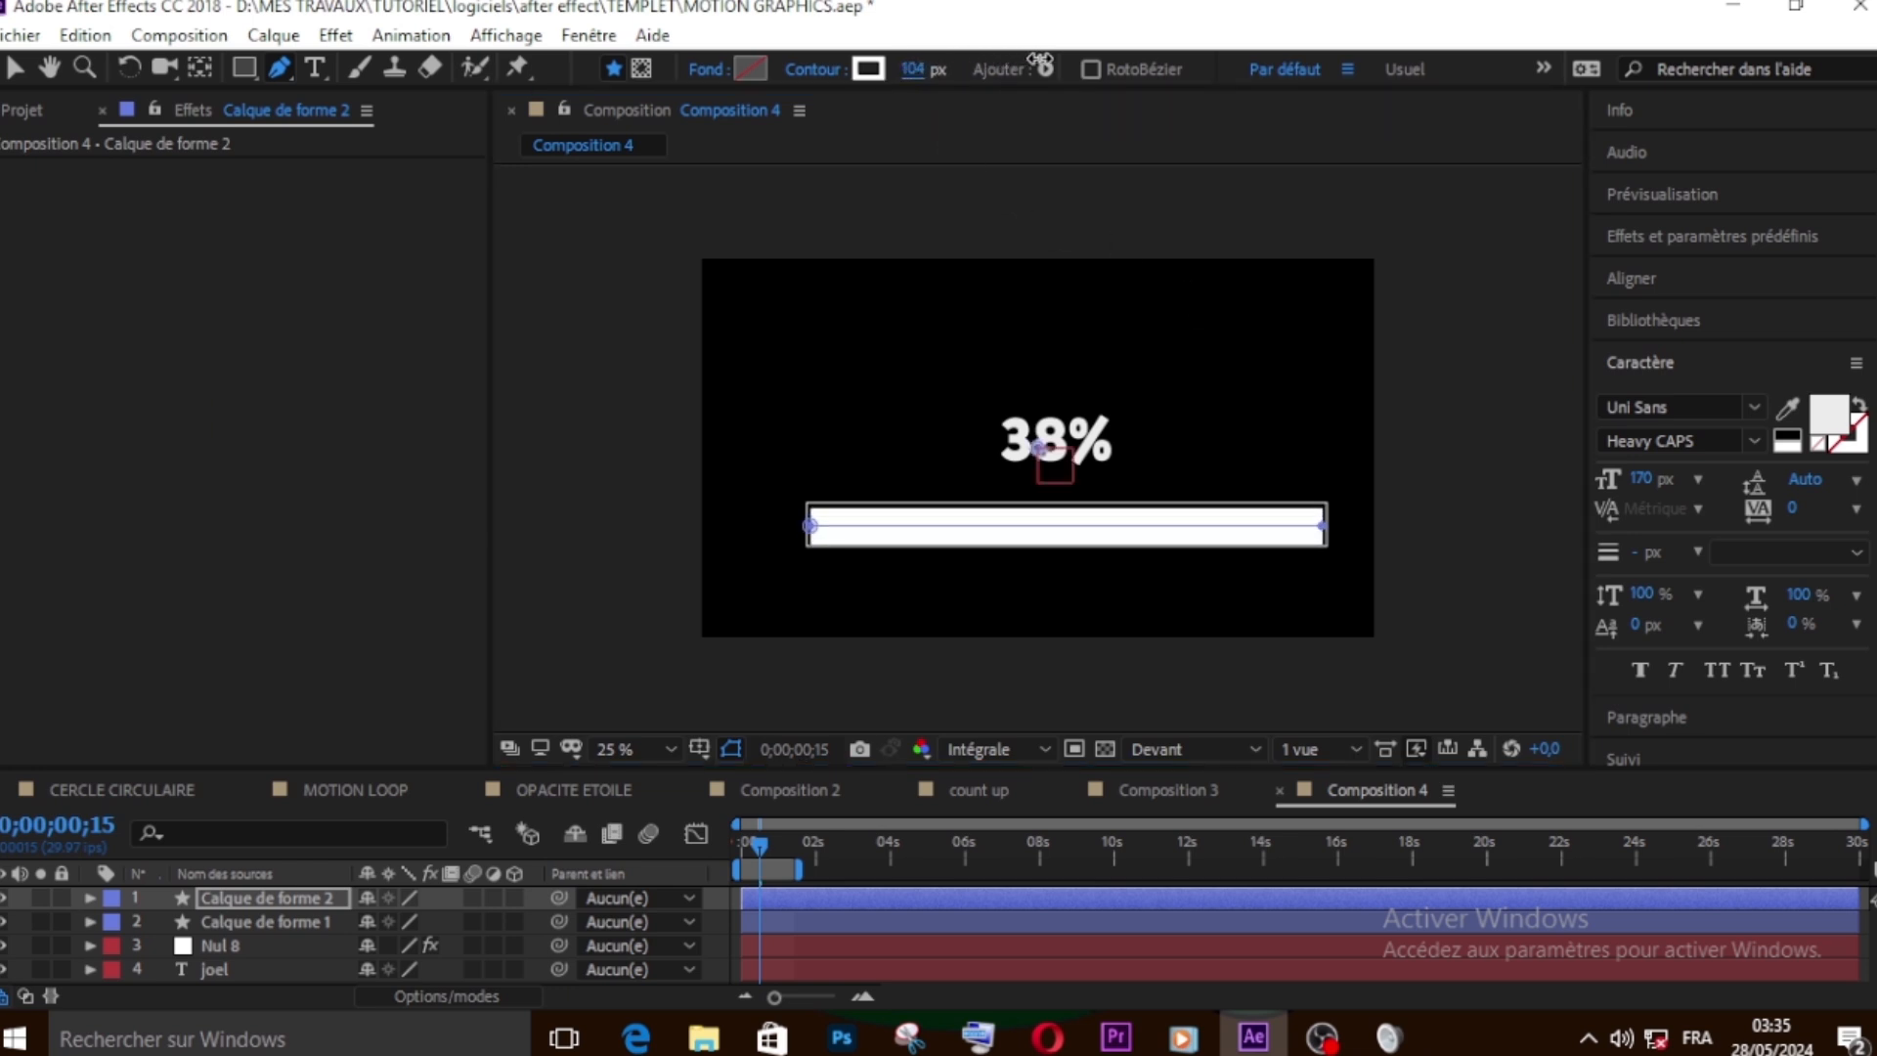
Add a Raccorder les tracés (Trim Paths) operator to Calque de forme 2 and look at its Fin property
key("v")
left_click(108, 923)
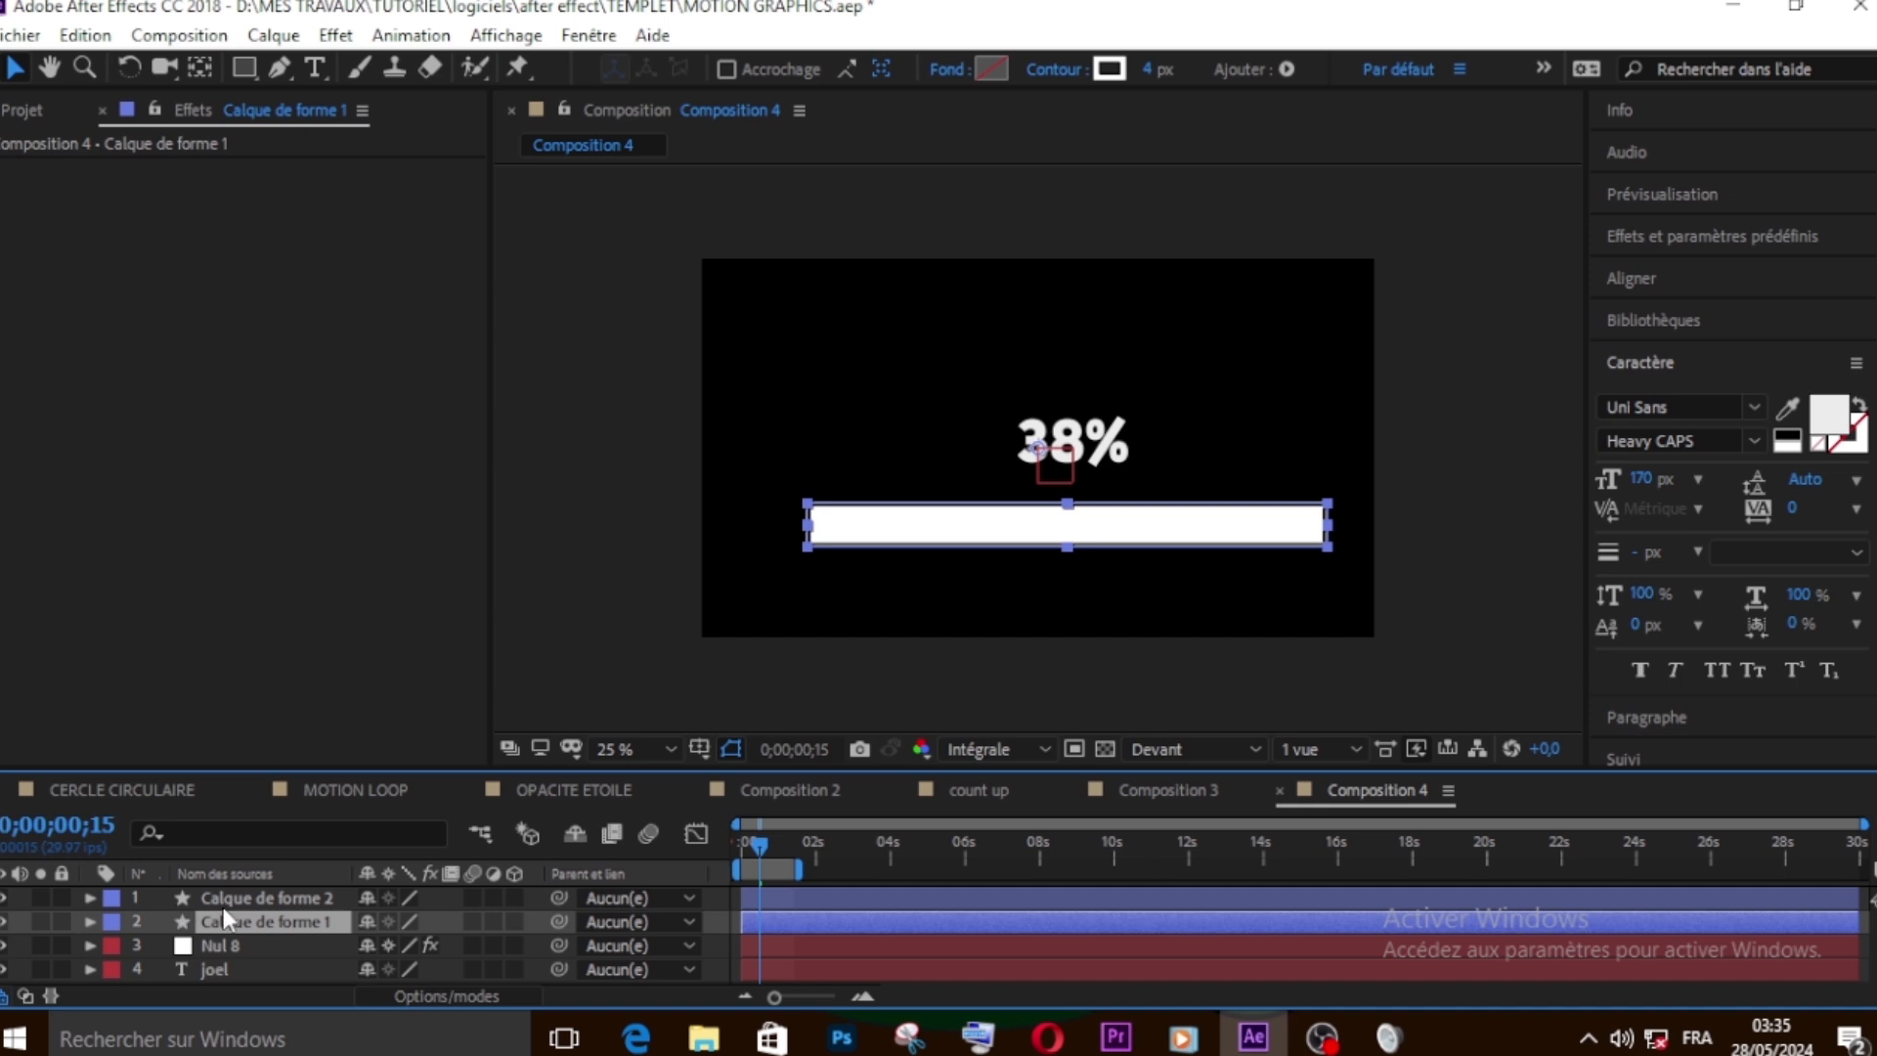
left_click(228, 899)
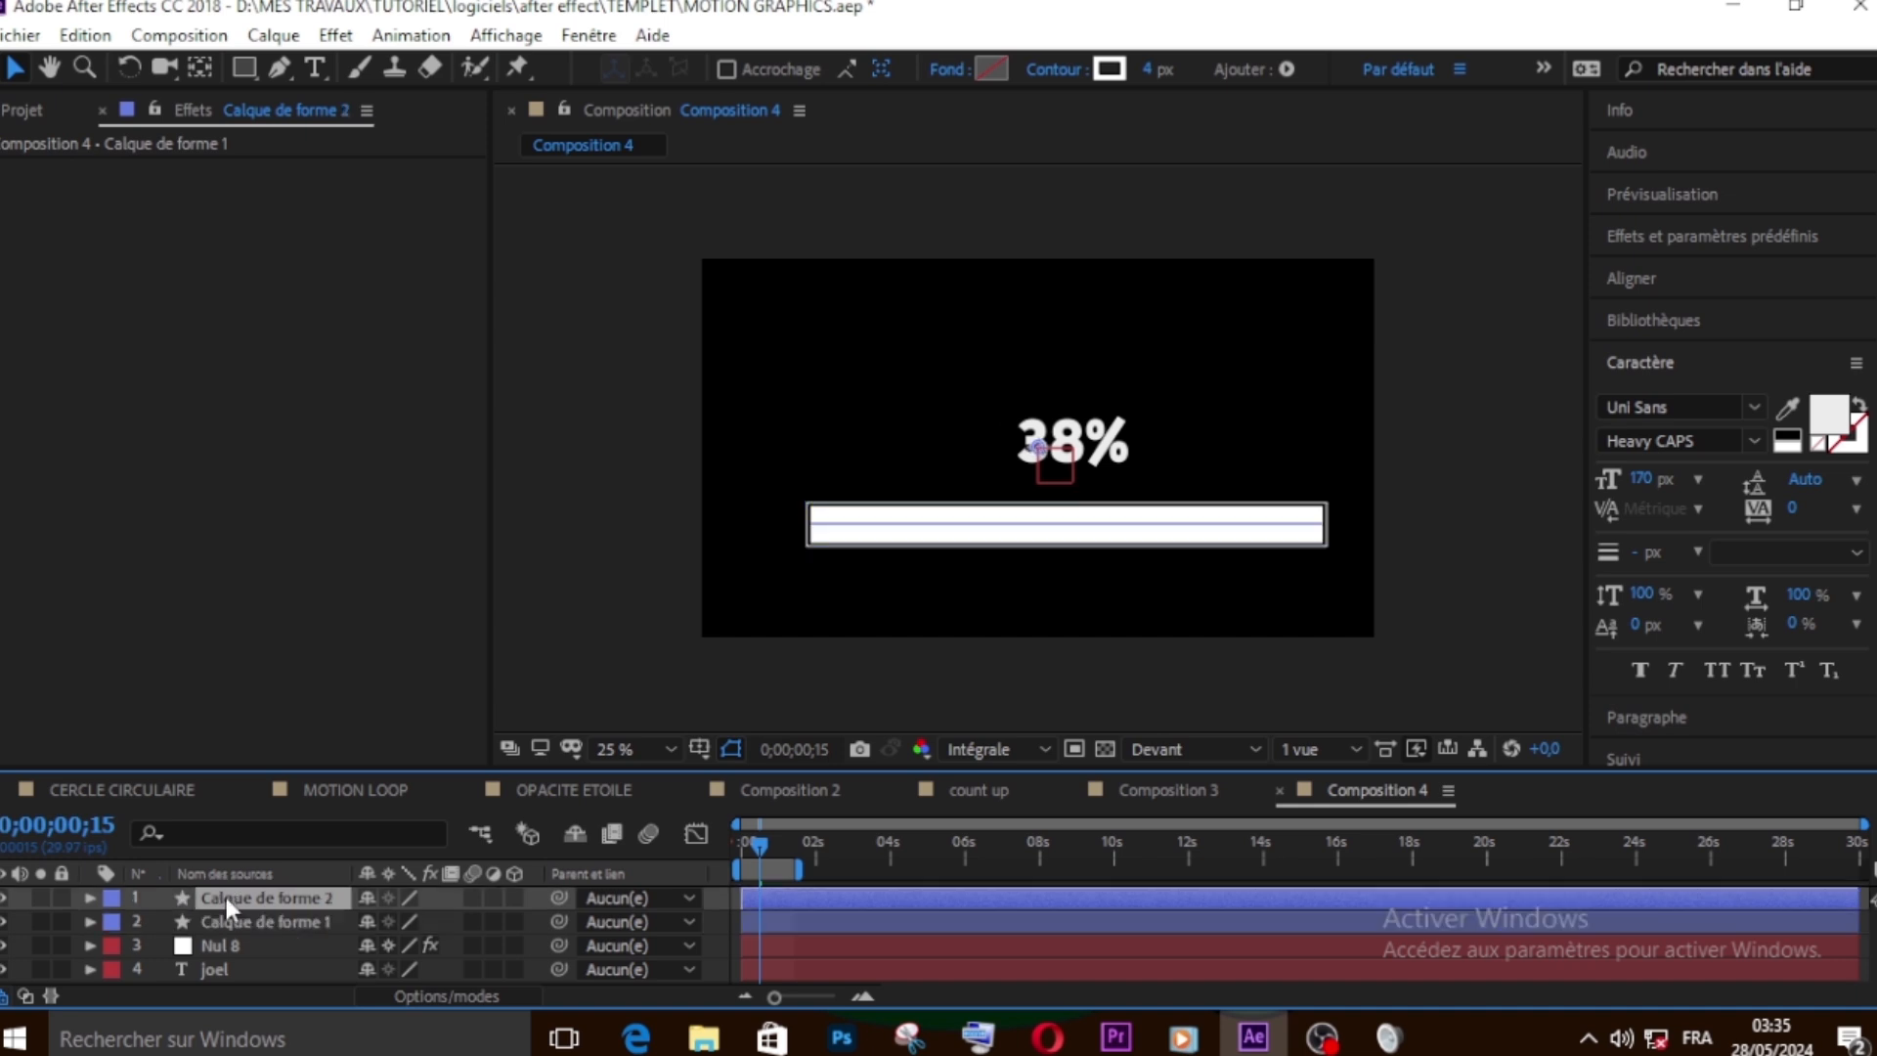
left_click(90, 897)
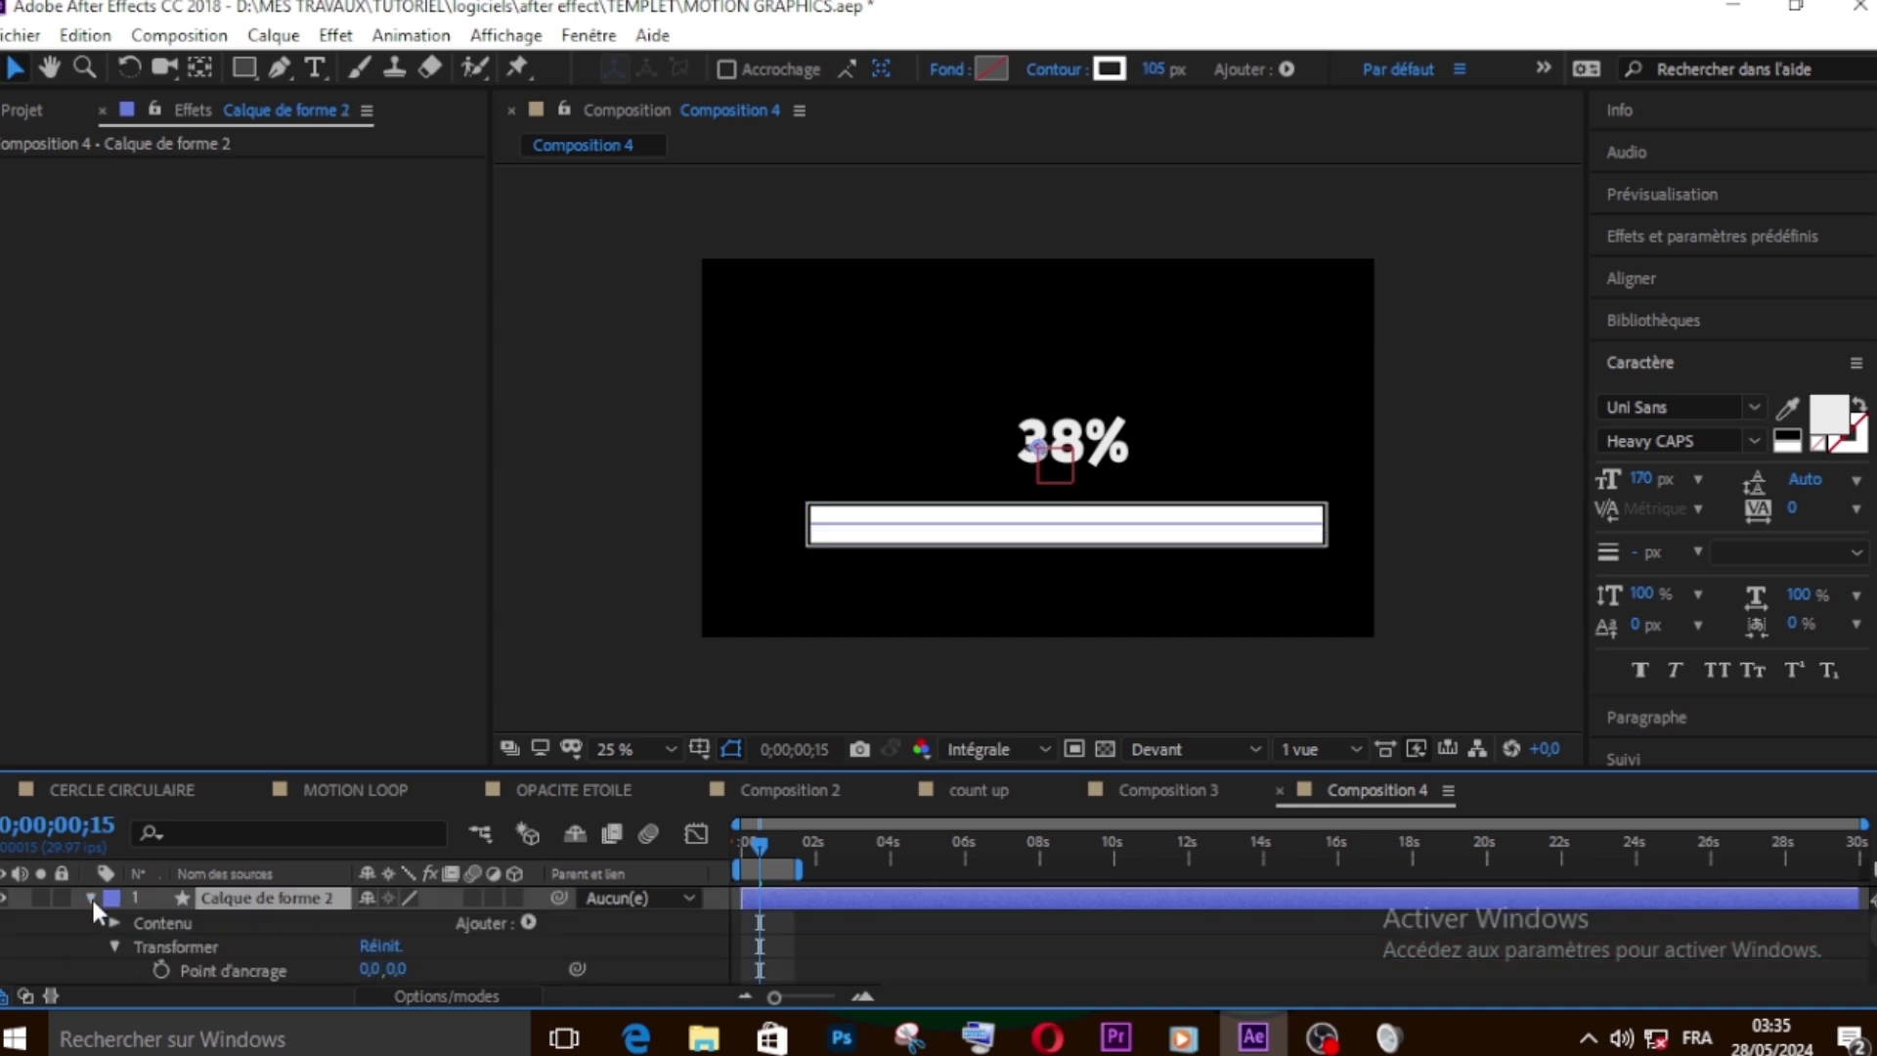
left_click(528, 922)
left_click(653, 768)
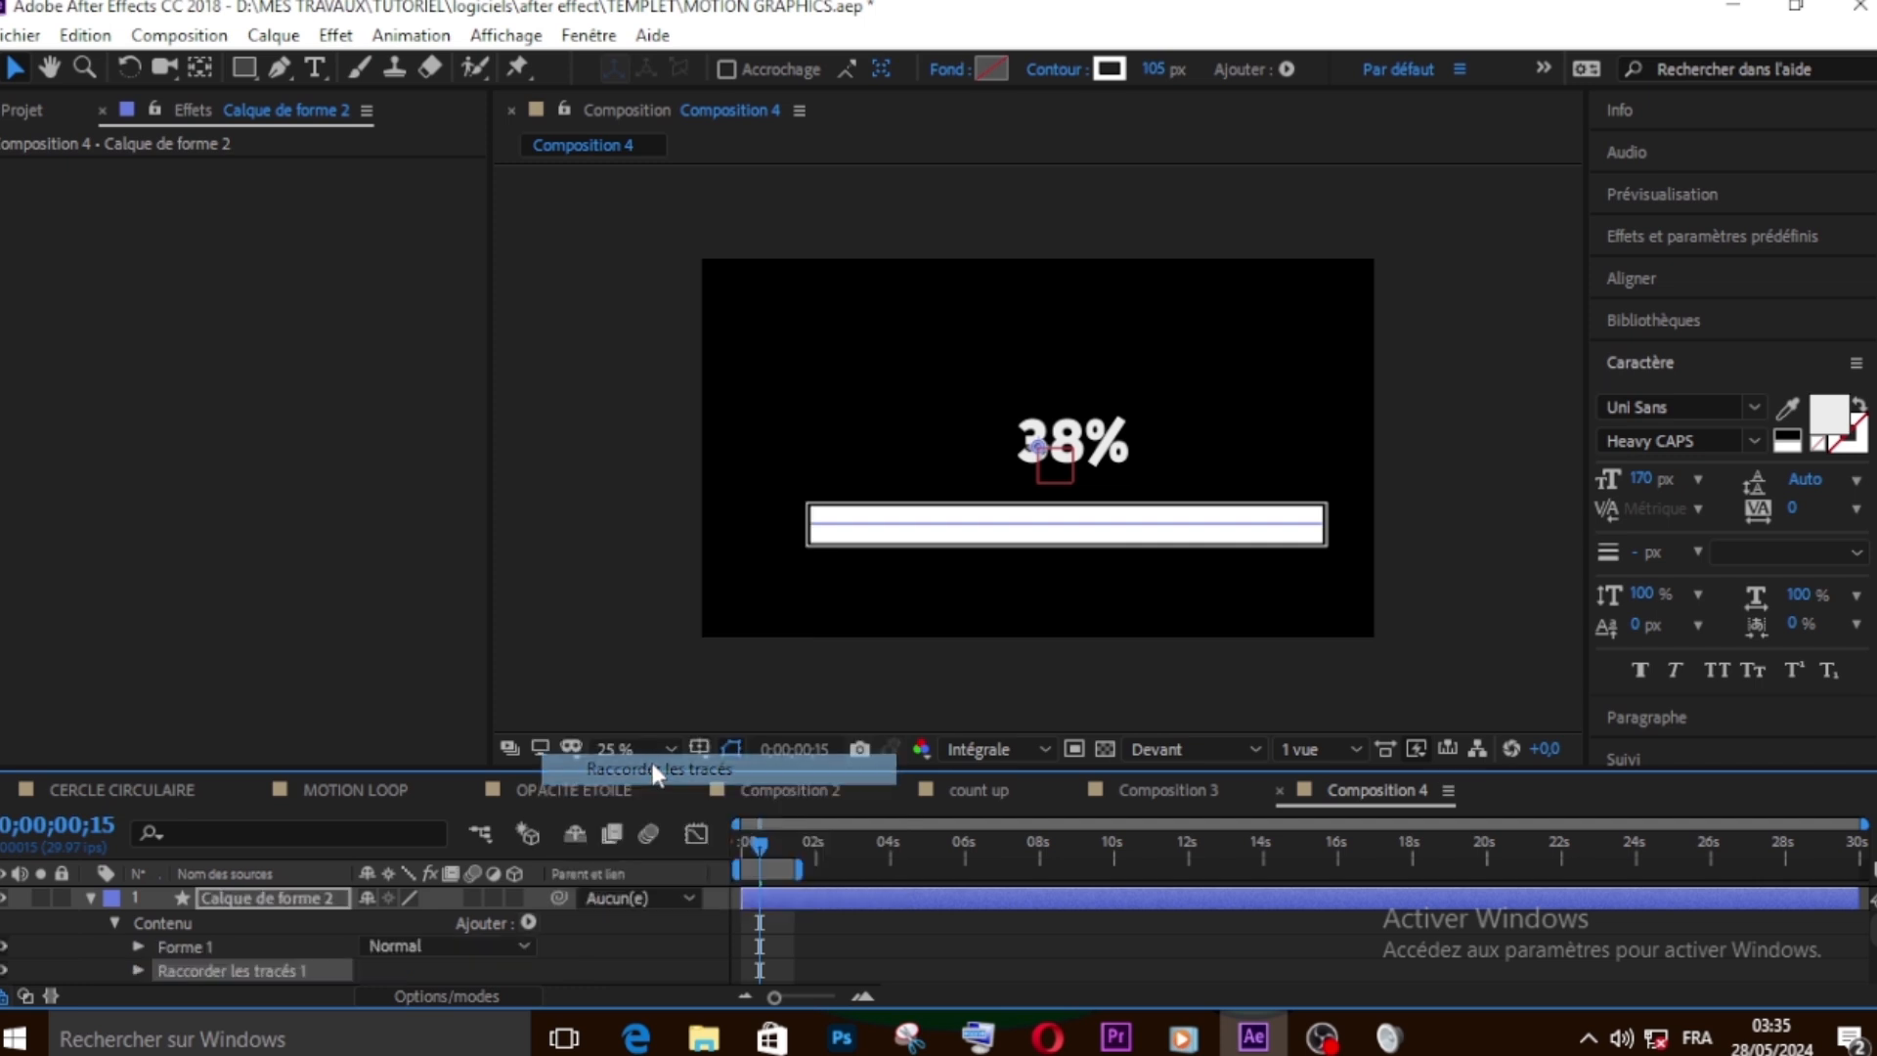
left_click(135, 966)
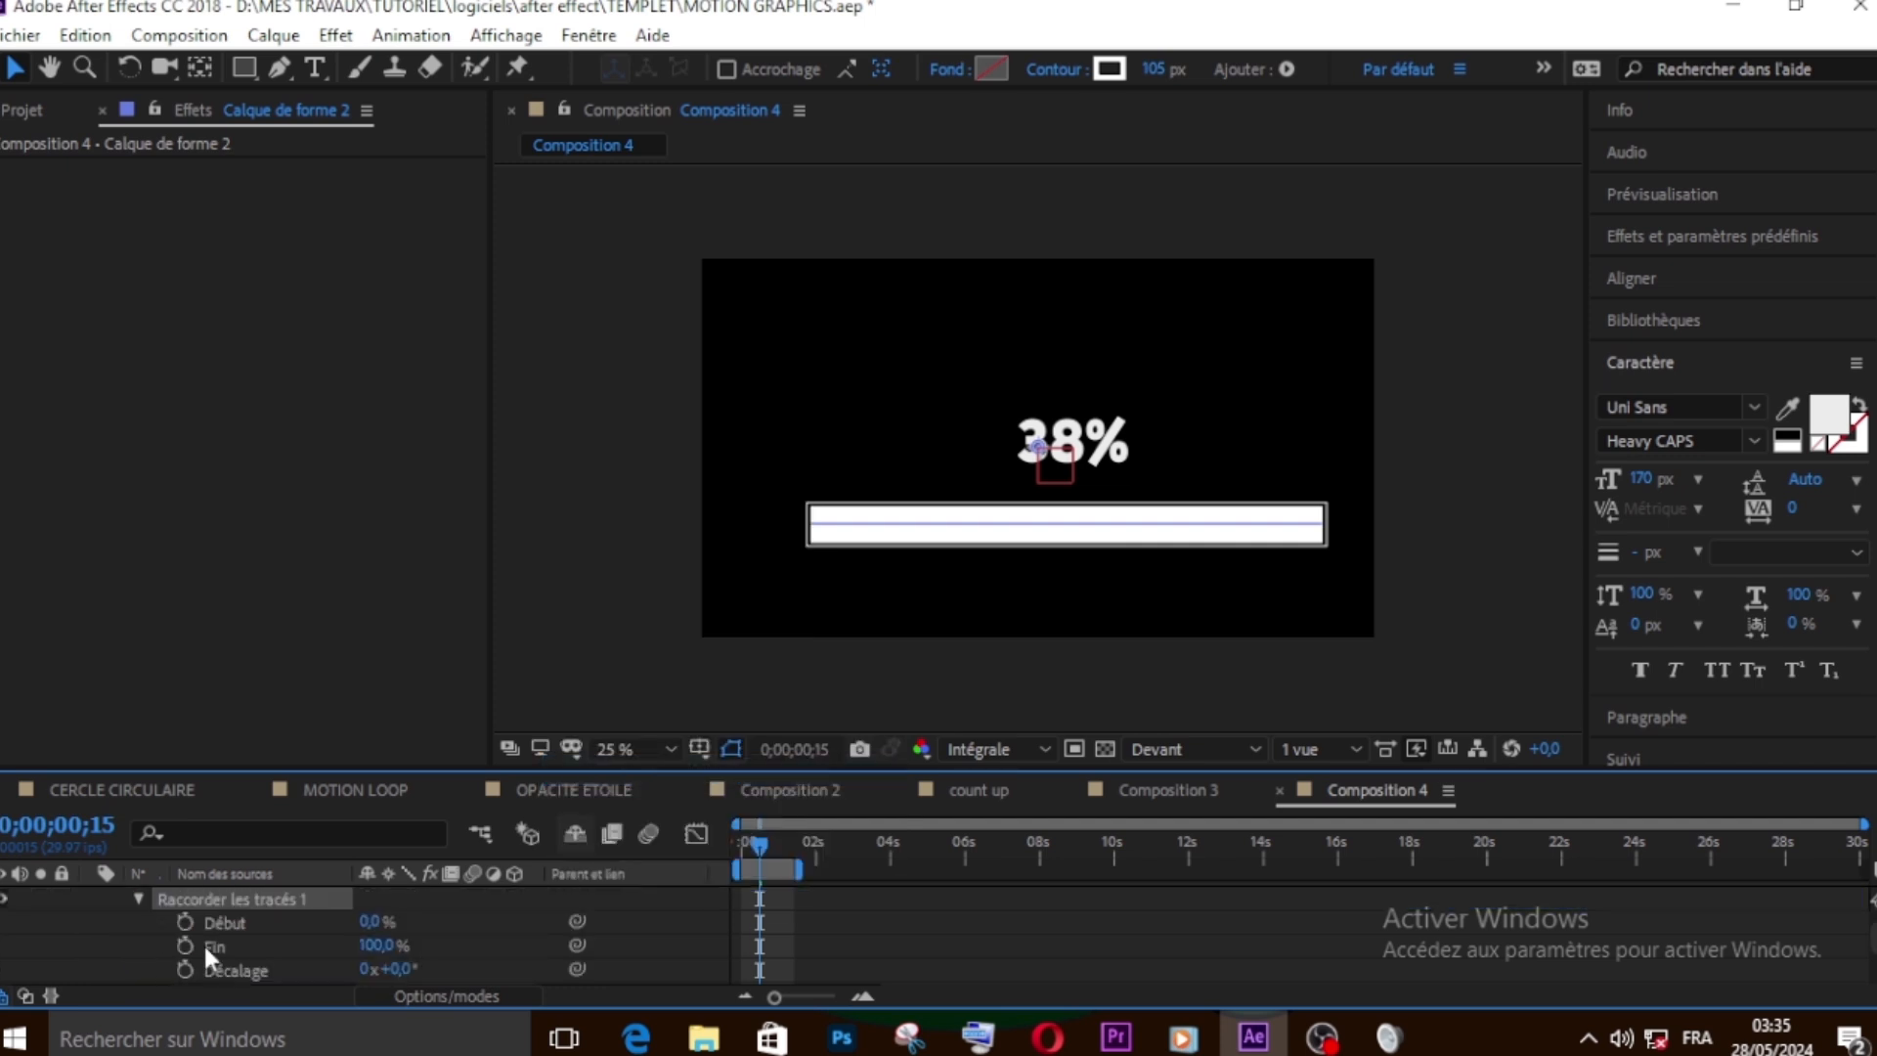
mouse_move(387, 953)
left_mouse_down()
mouse_move(258, 949)
mouse_move(411, 948)
left_mouse_up()
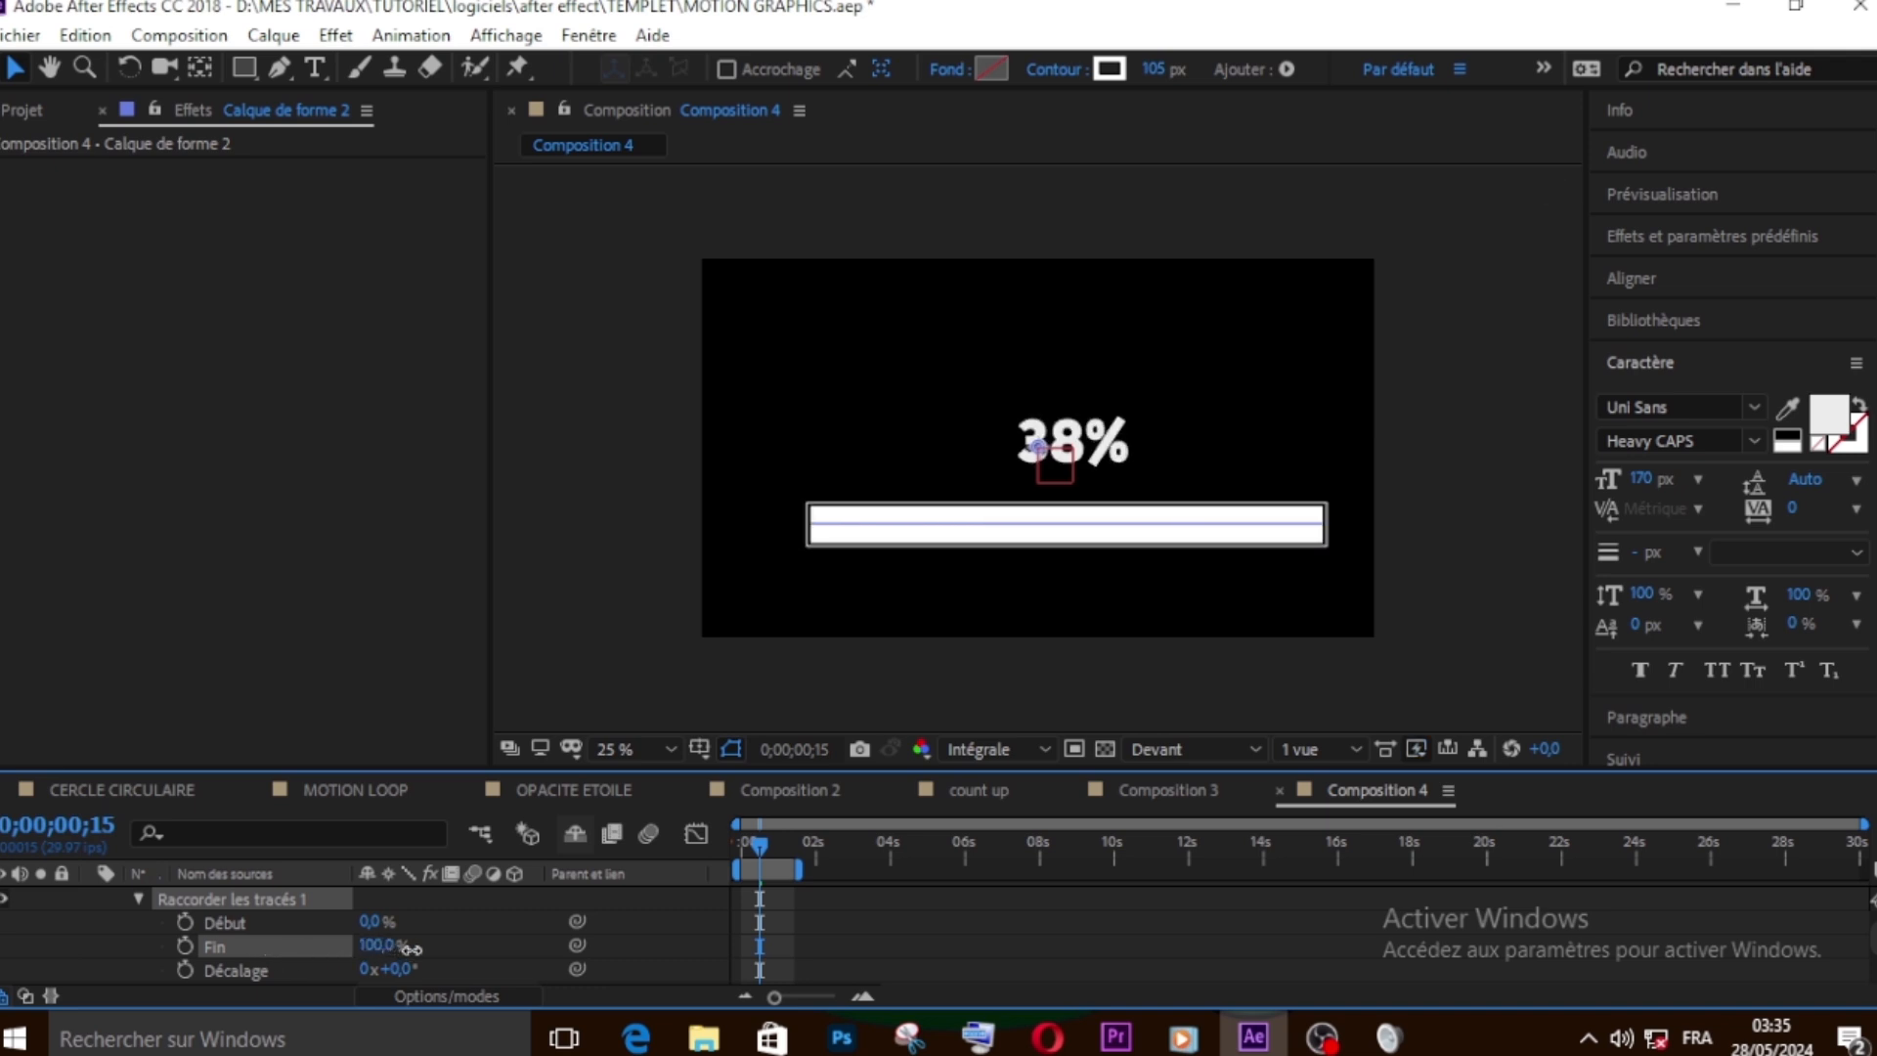
scroll(102, 922, "up", 3)
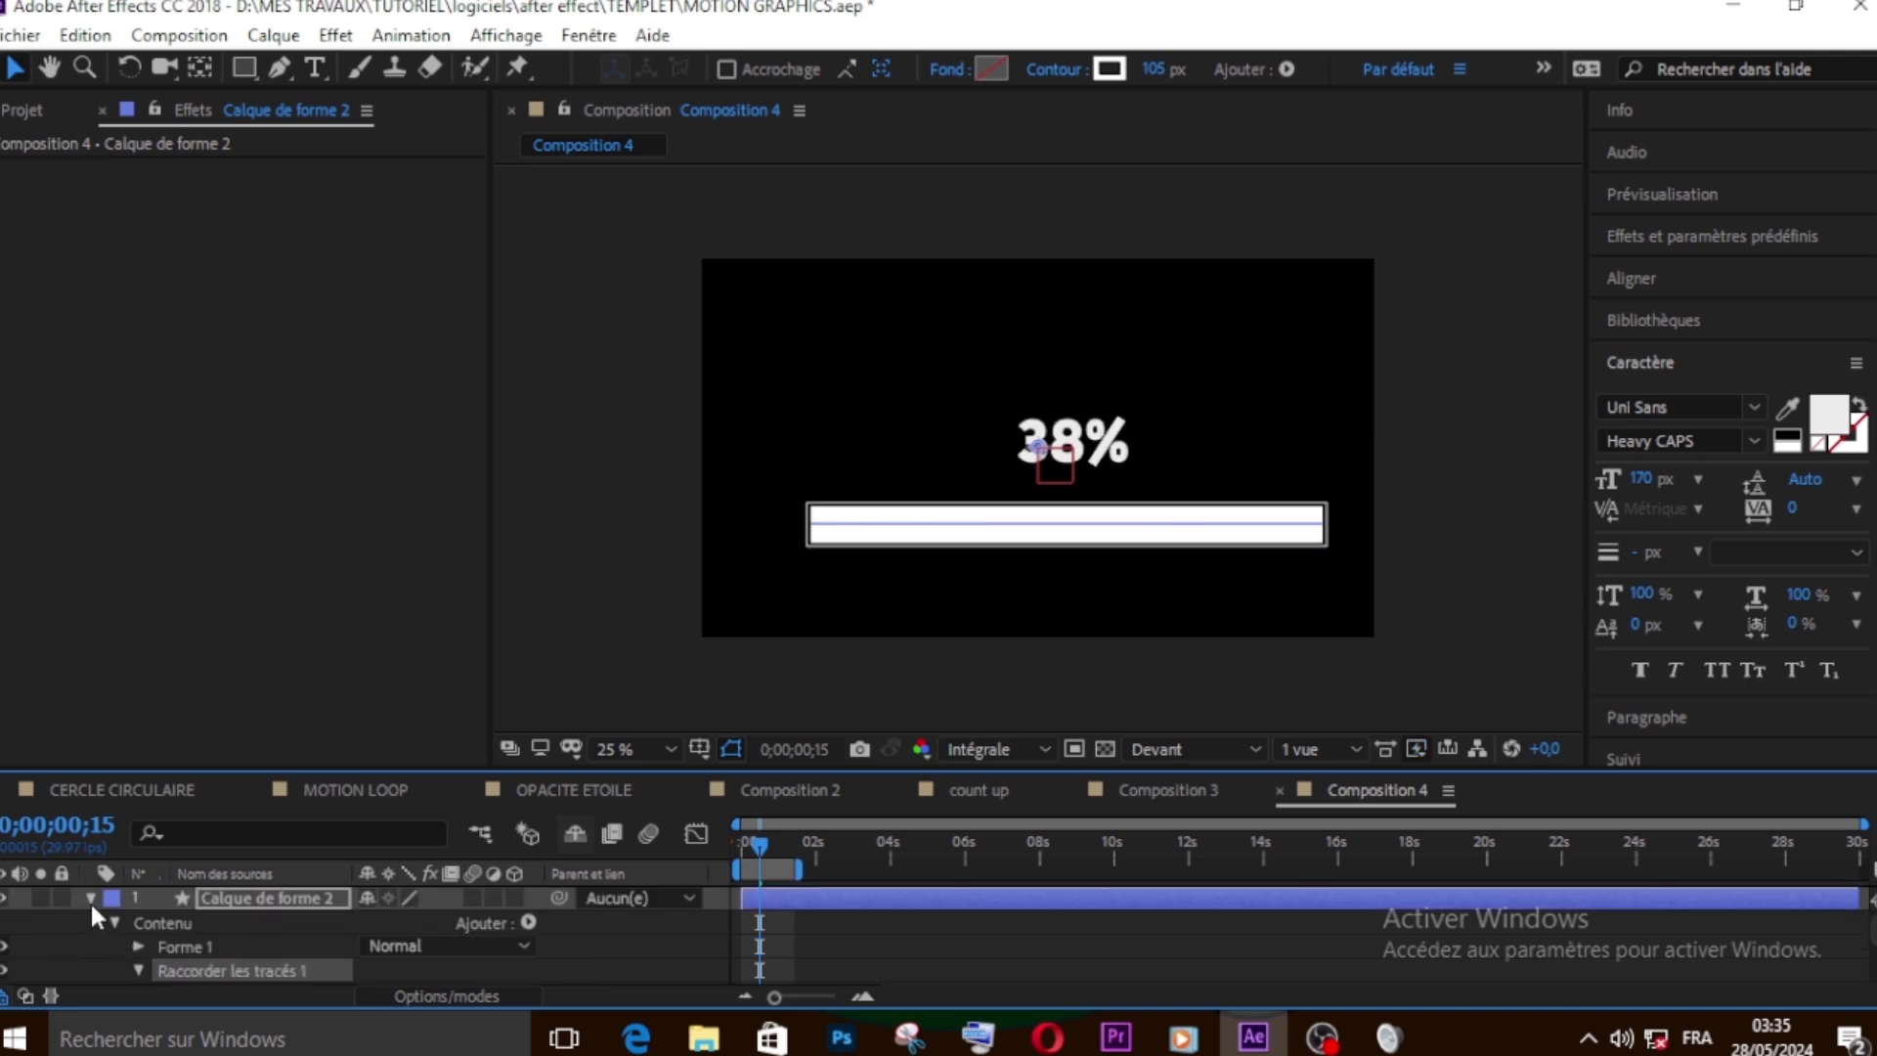
left_click(90, 898)
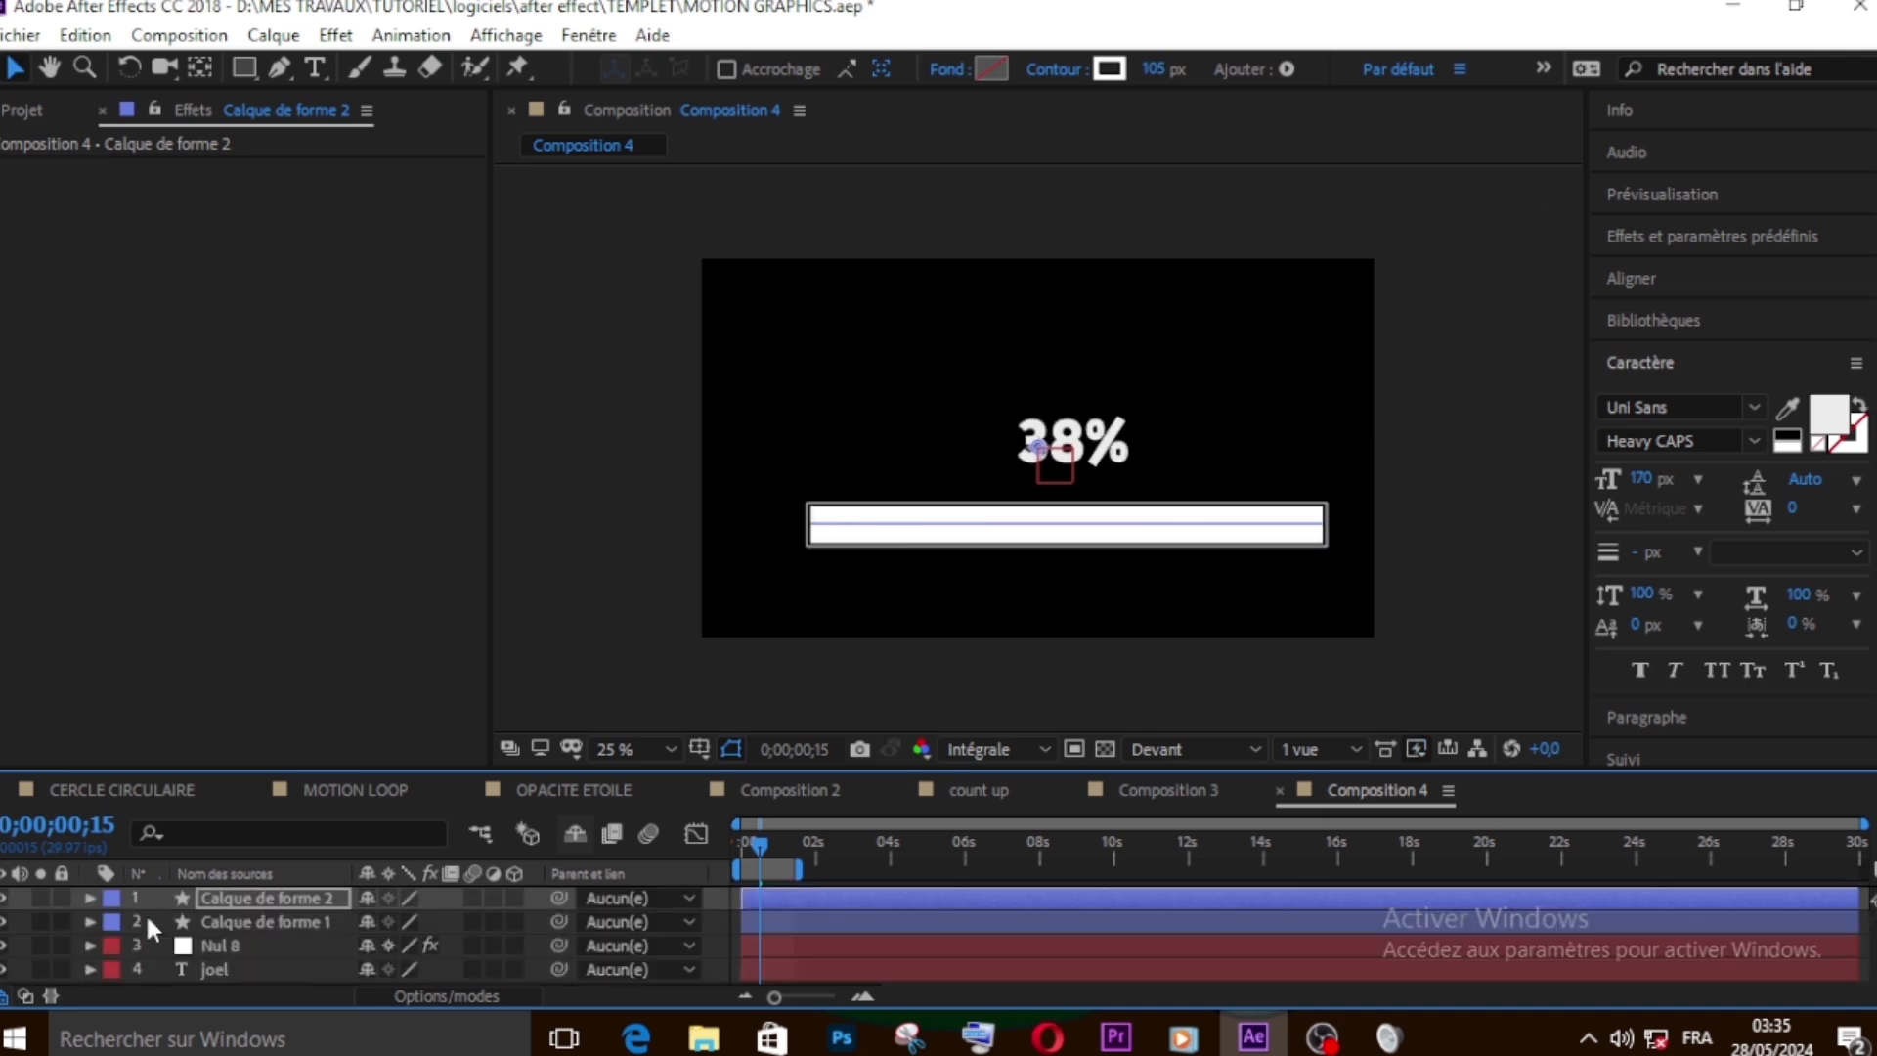
Link the Fin property of Raccorder les tracés 1 on Calque de forme 2 to Nul 8's Curseur and preview the loading bar
left_click(223, 942)
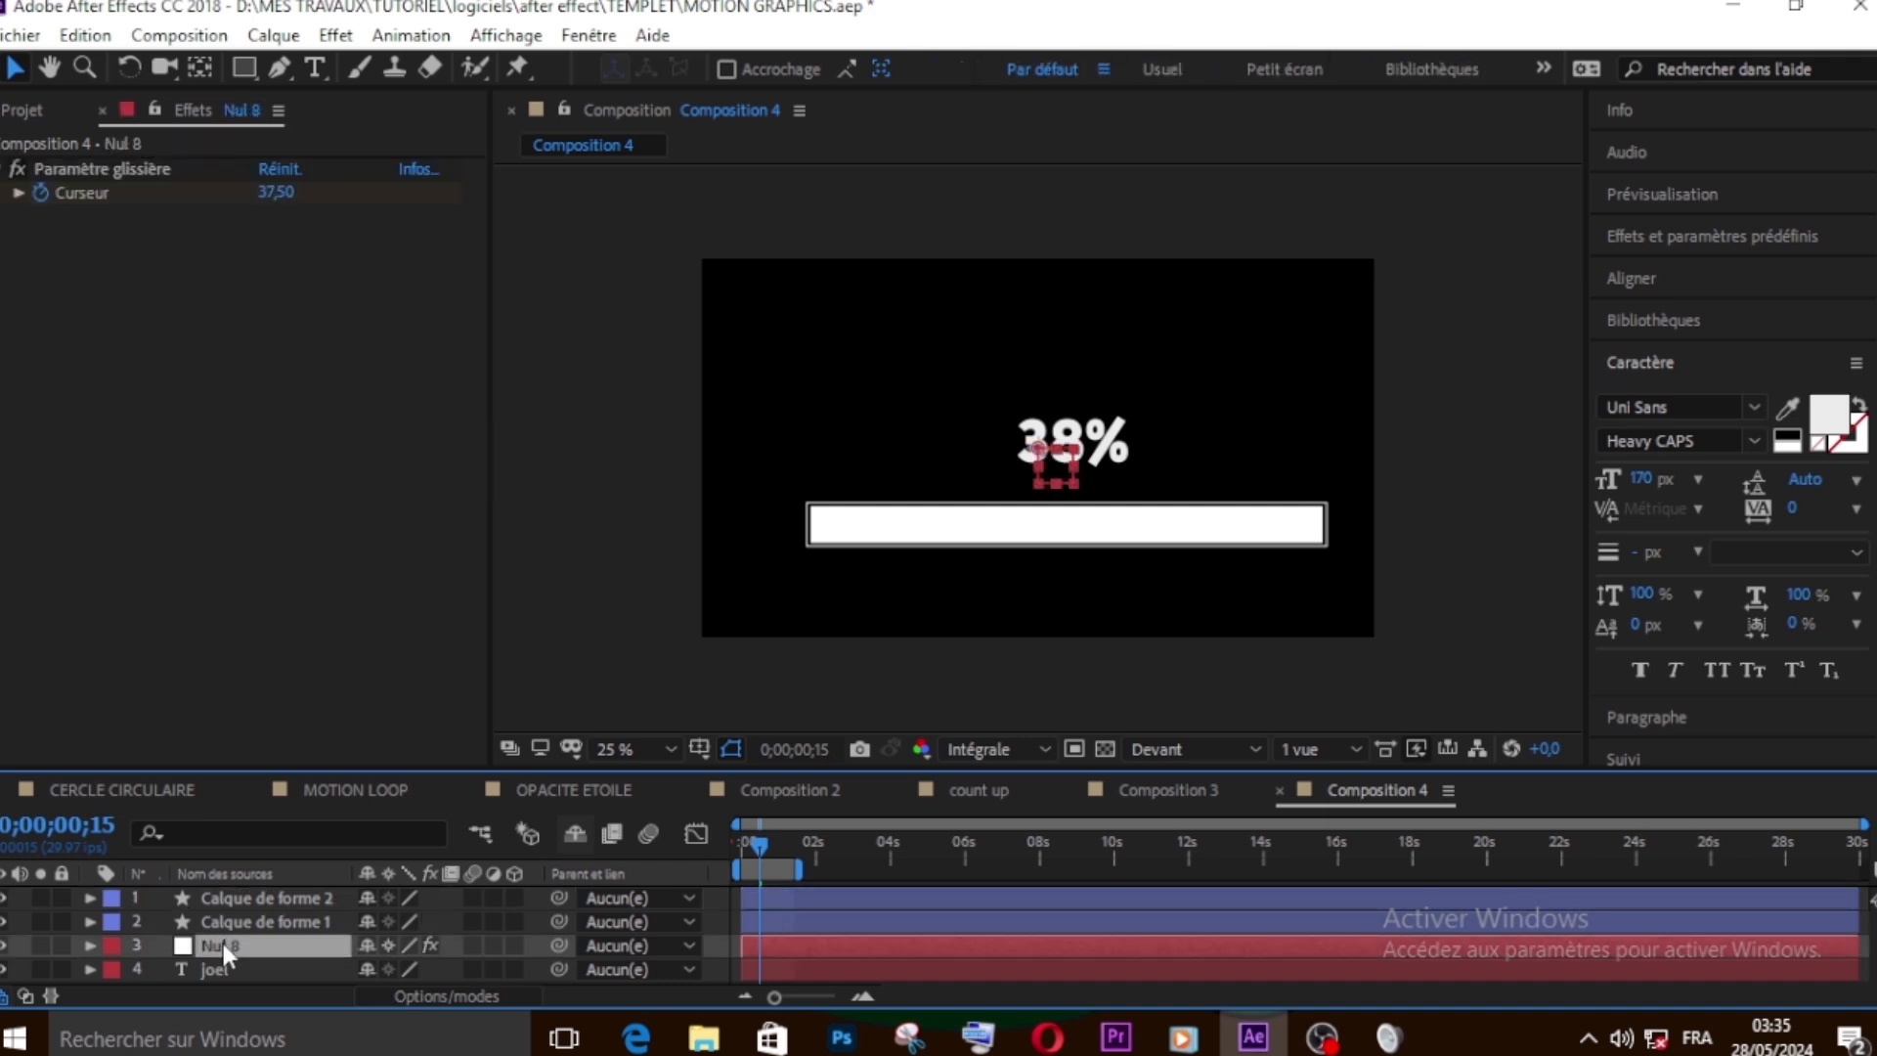
left_click(90, 898)
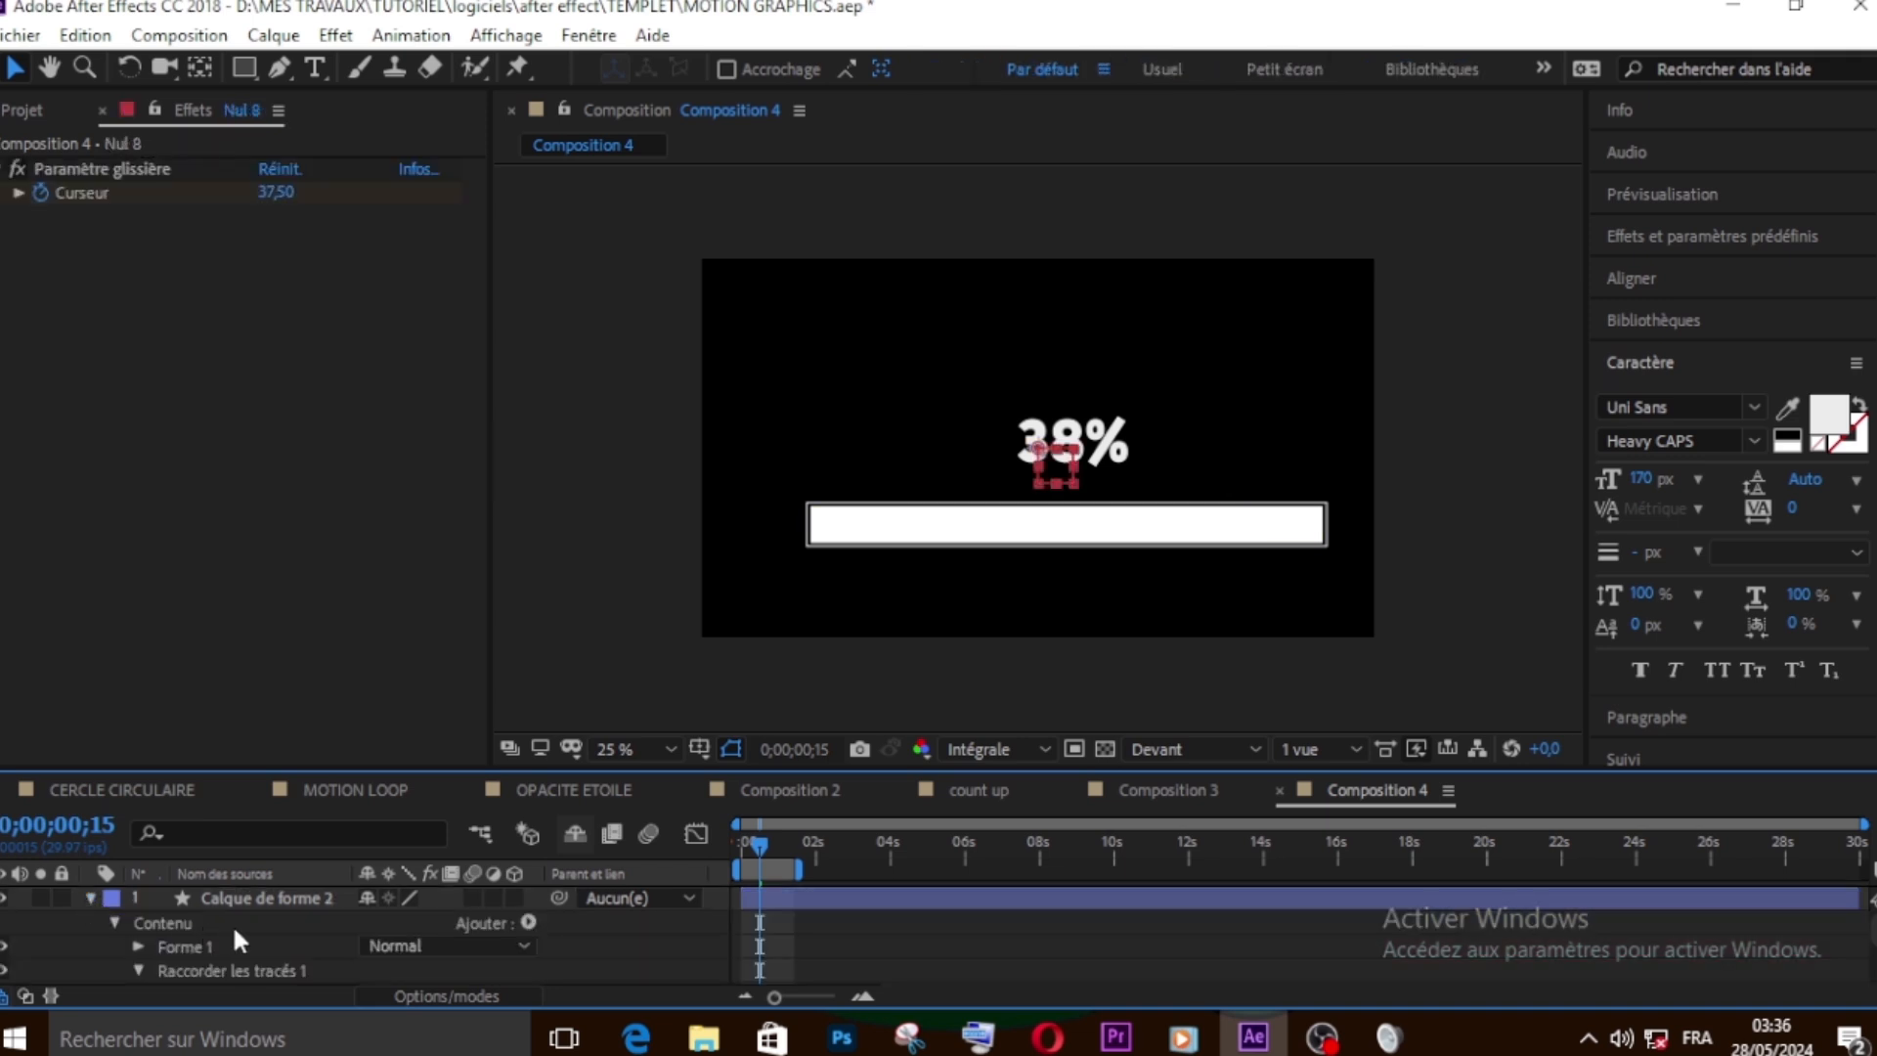
scroll(246, 927, "down", 4)
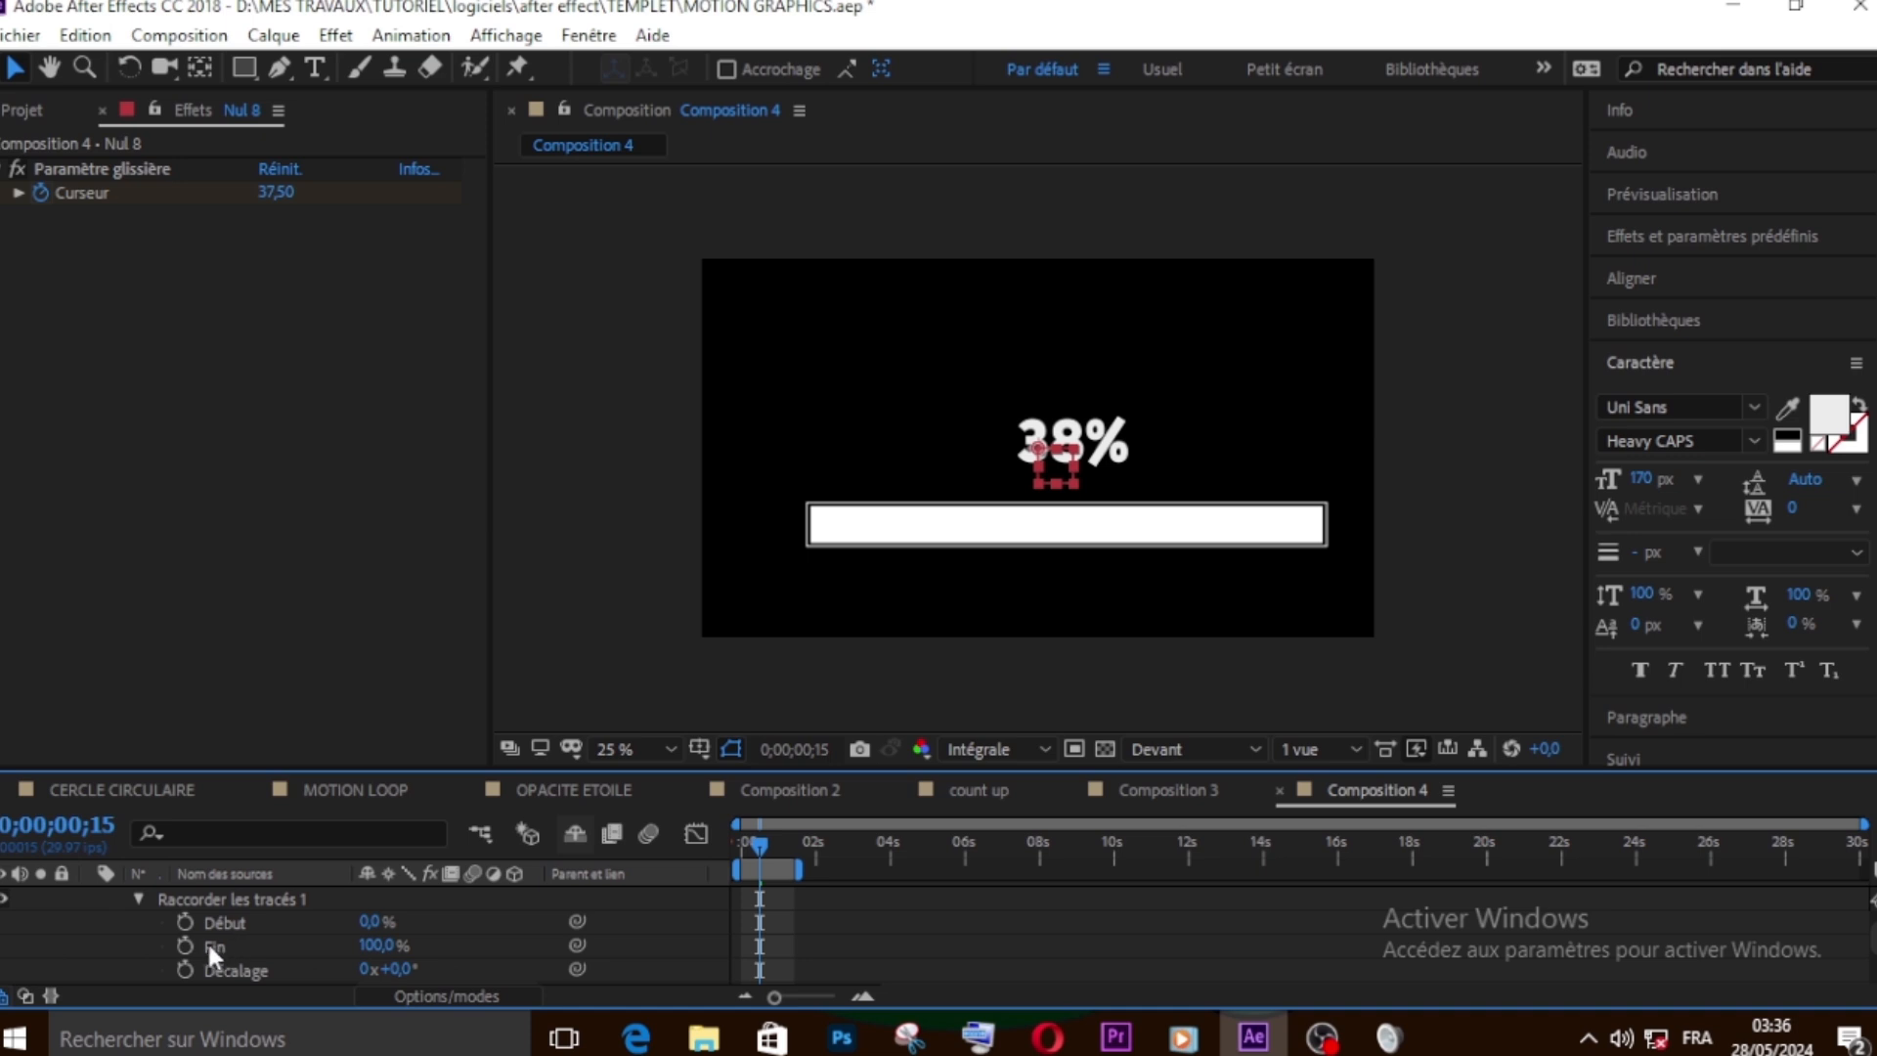
scroll(256, 944, "up", 3)
scroll(256, 944, "down", 3)
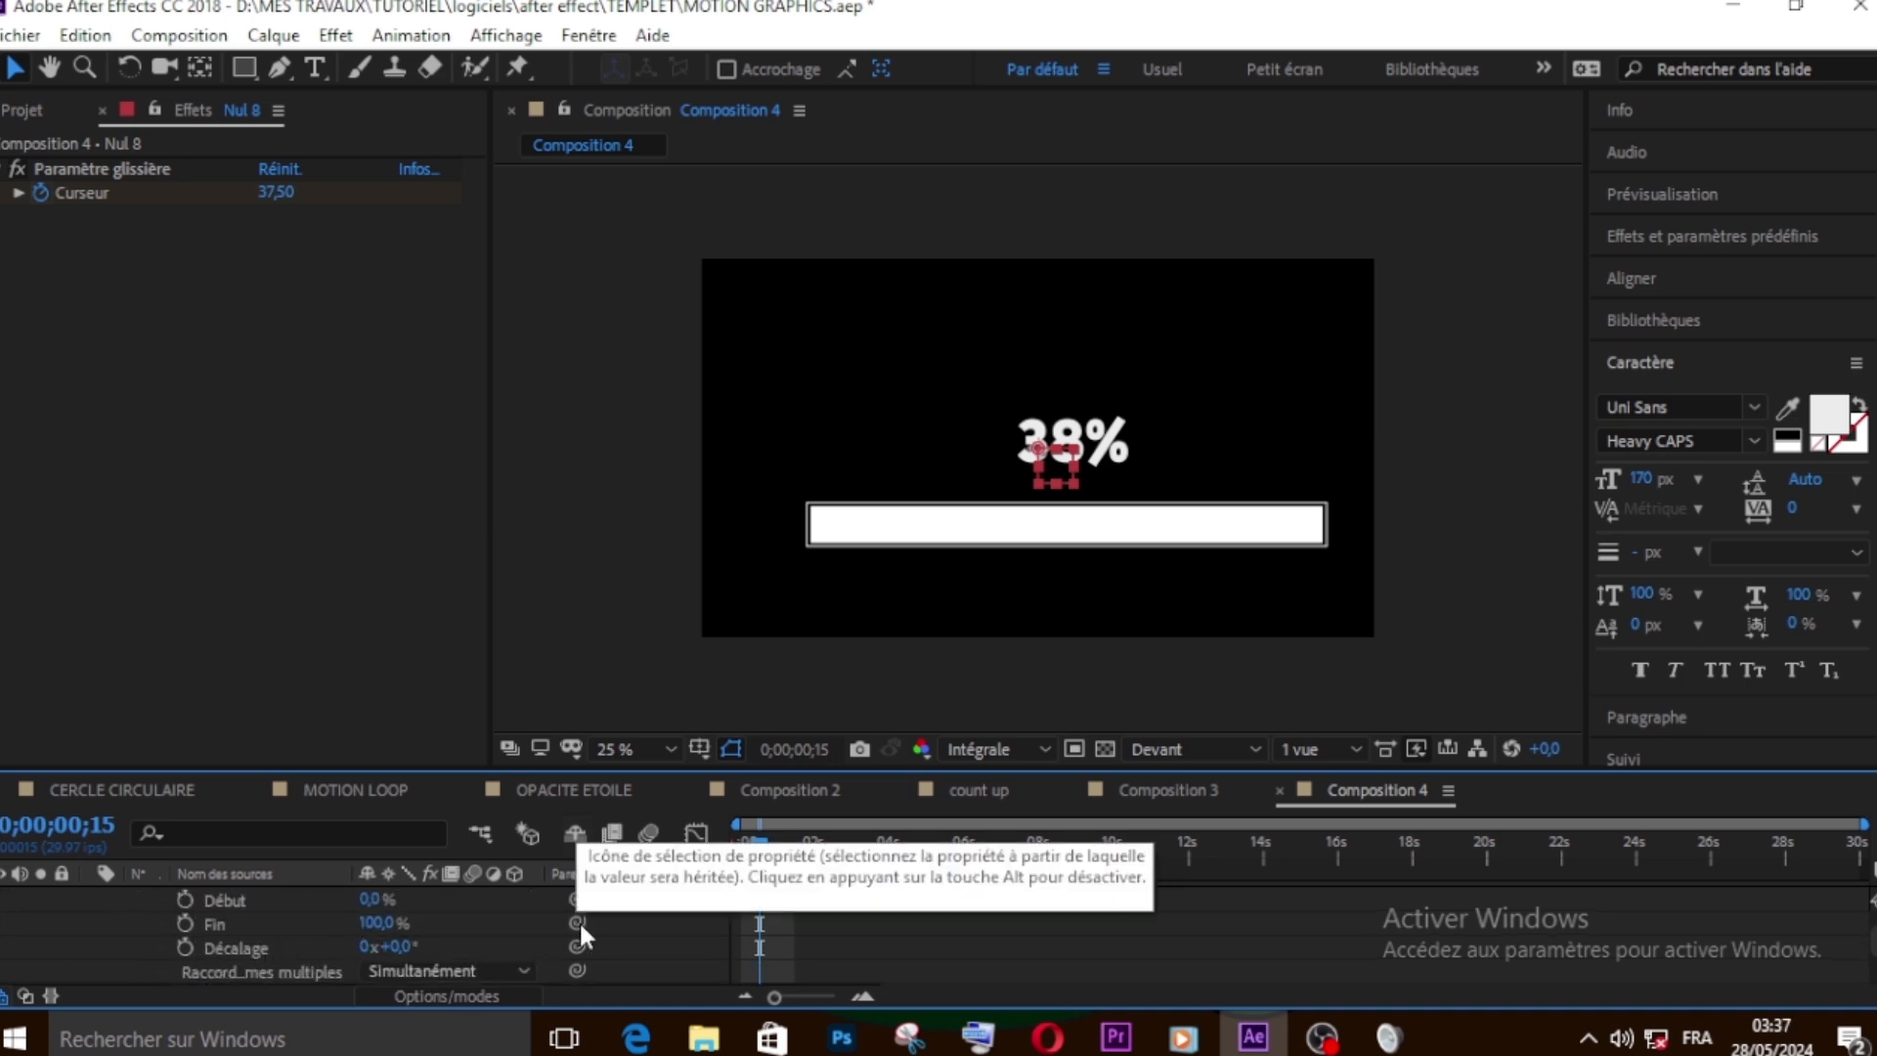
left_click_drag(577, 920, 102, 191)
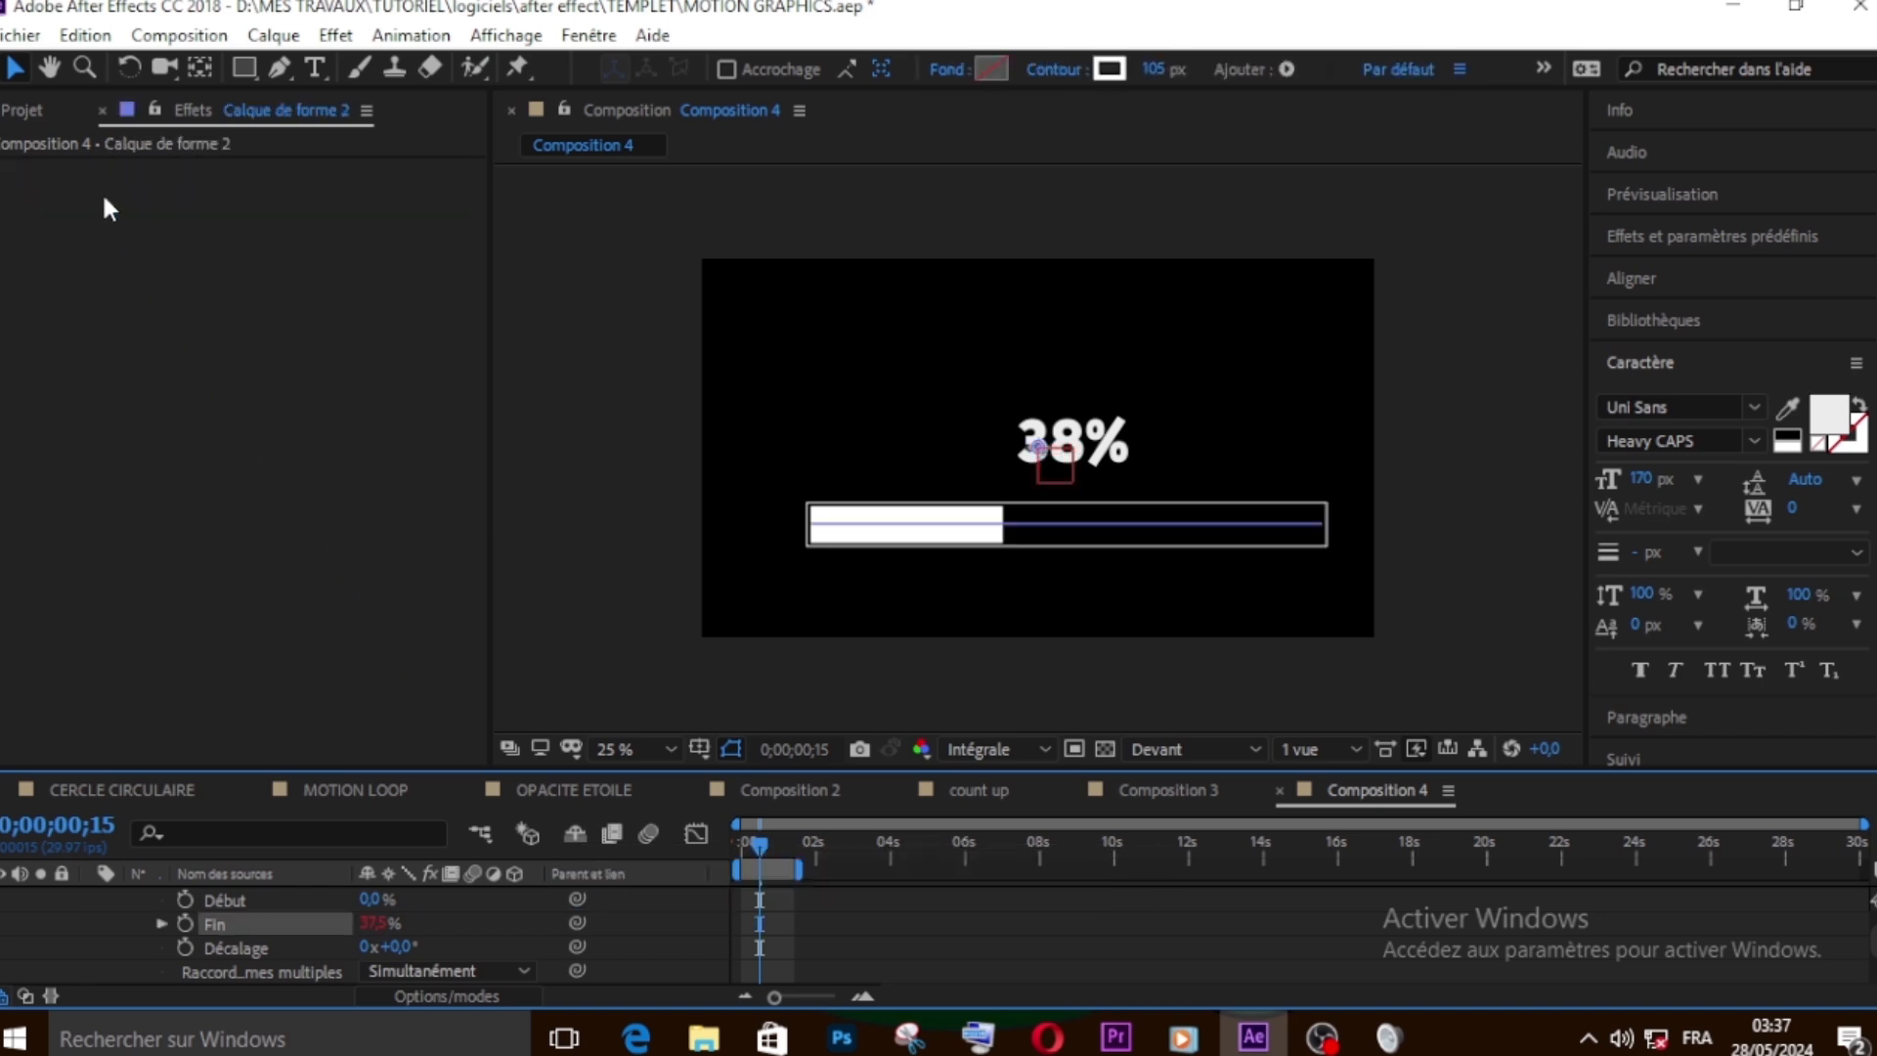
left_click(741, 850)
key("space")
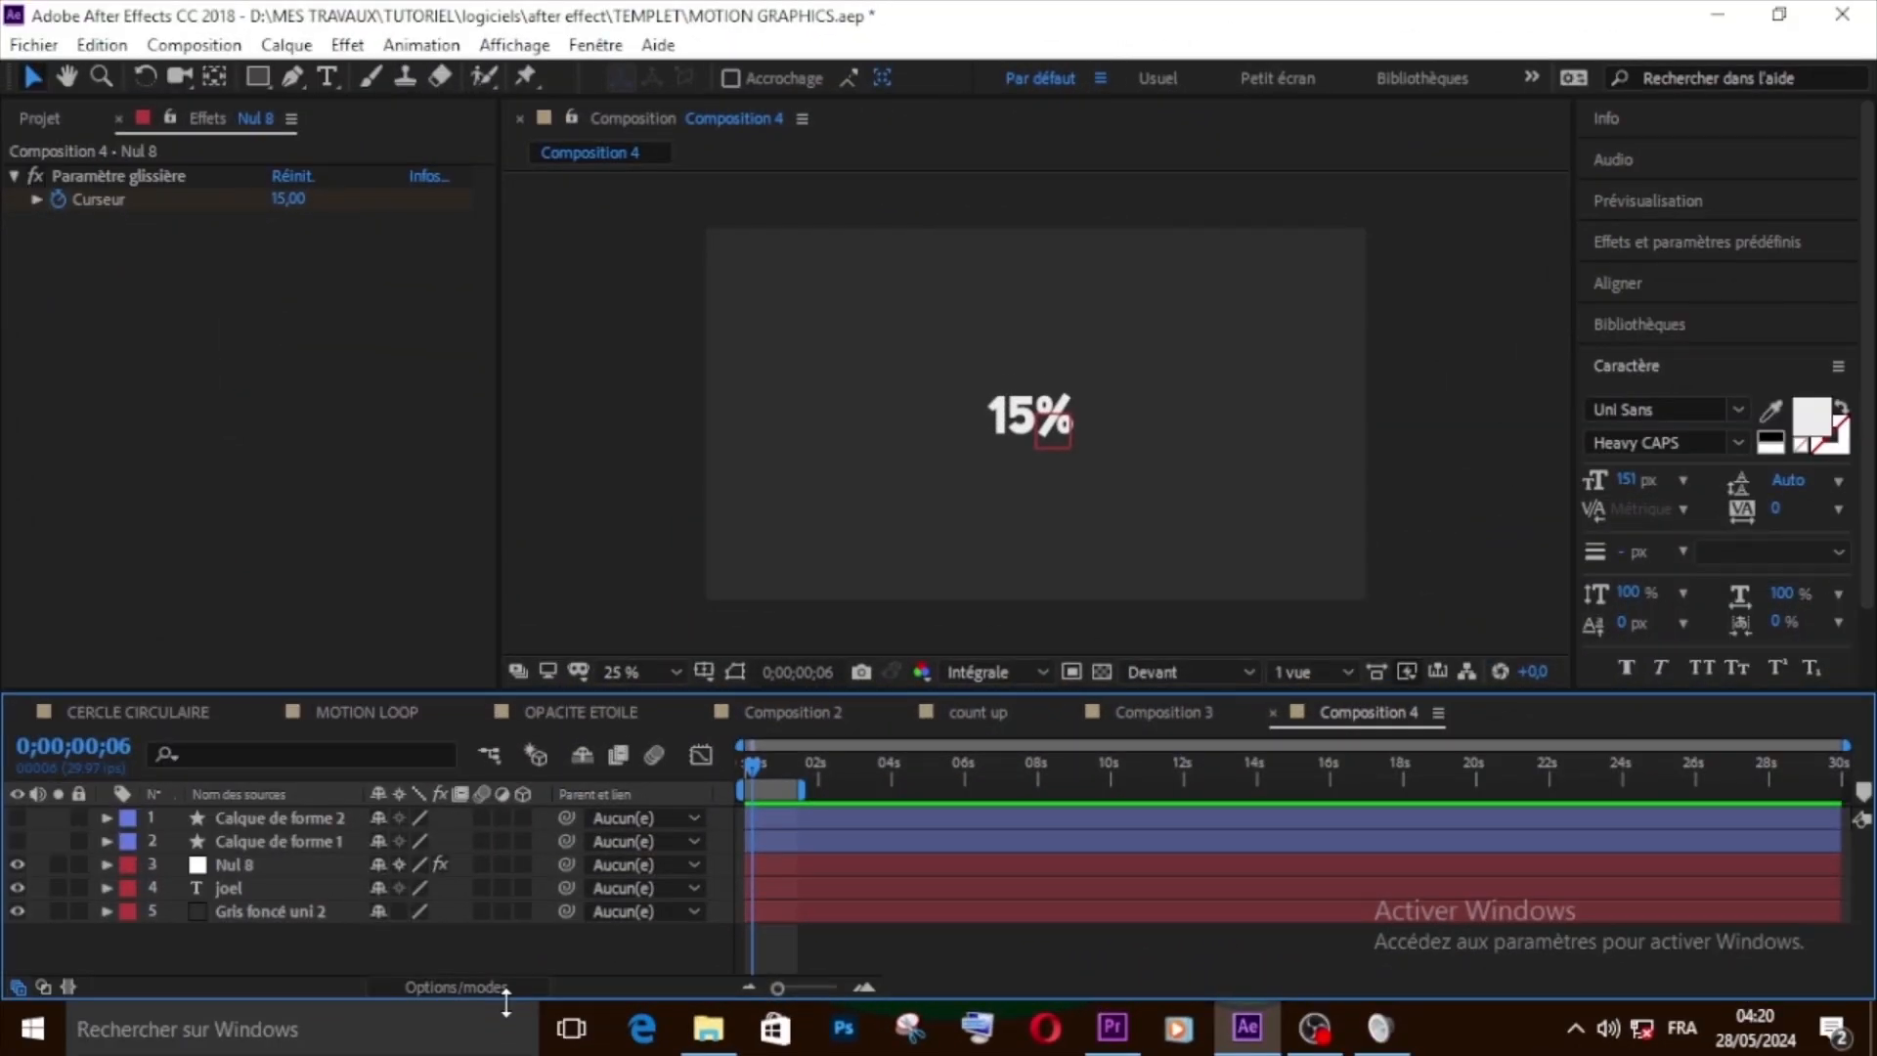
Preview the counter, then set Nul 8's Curseur to 90 at its last keyframe, at 0;00;01;10
key("space")
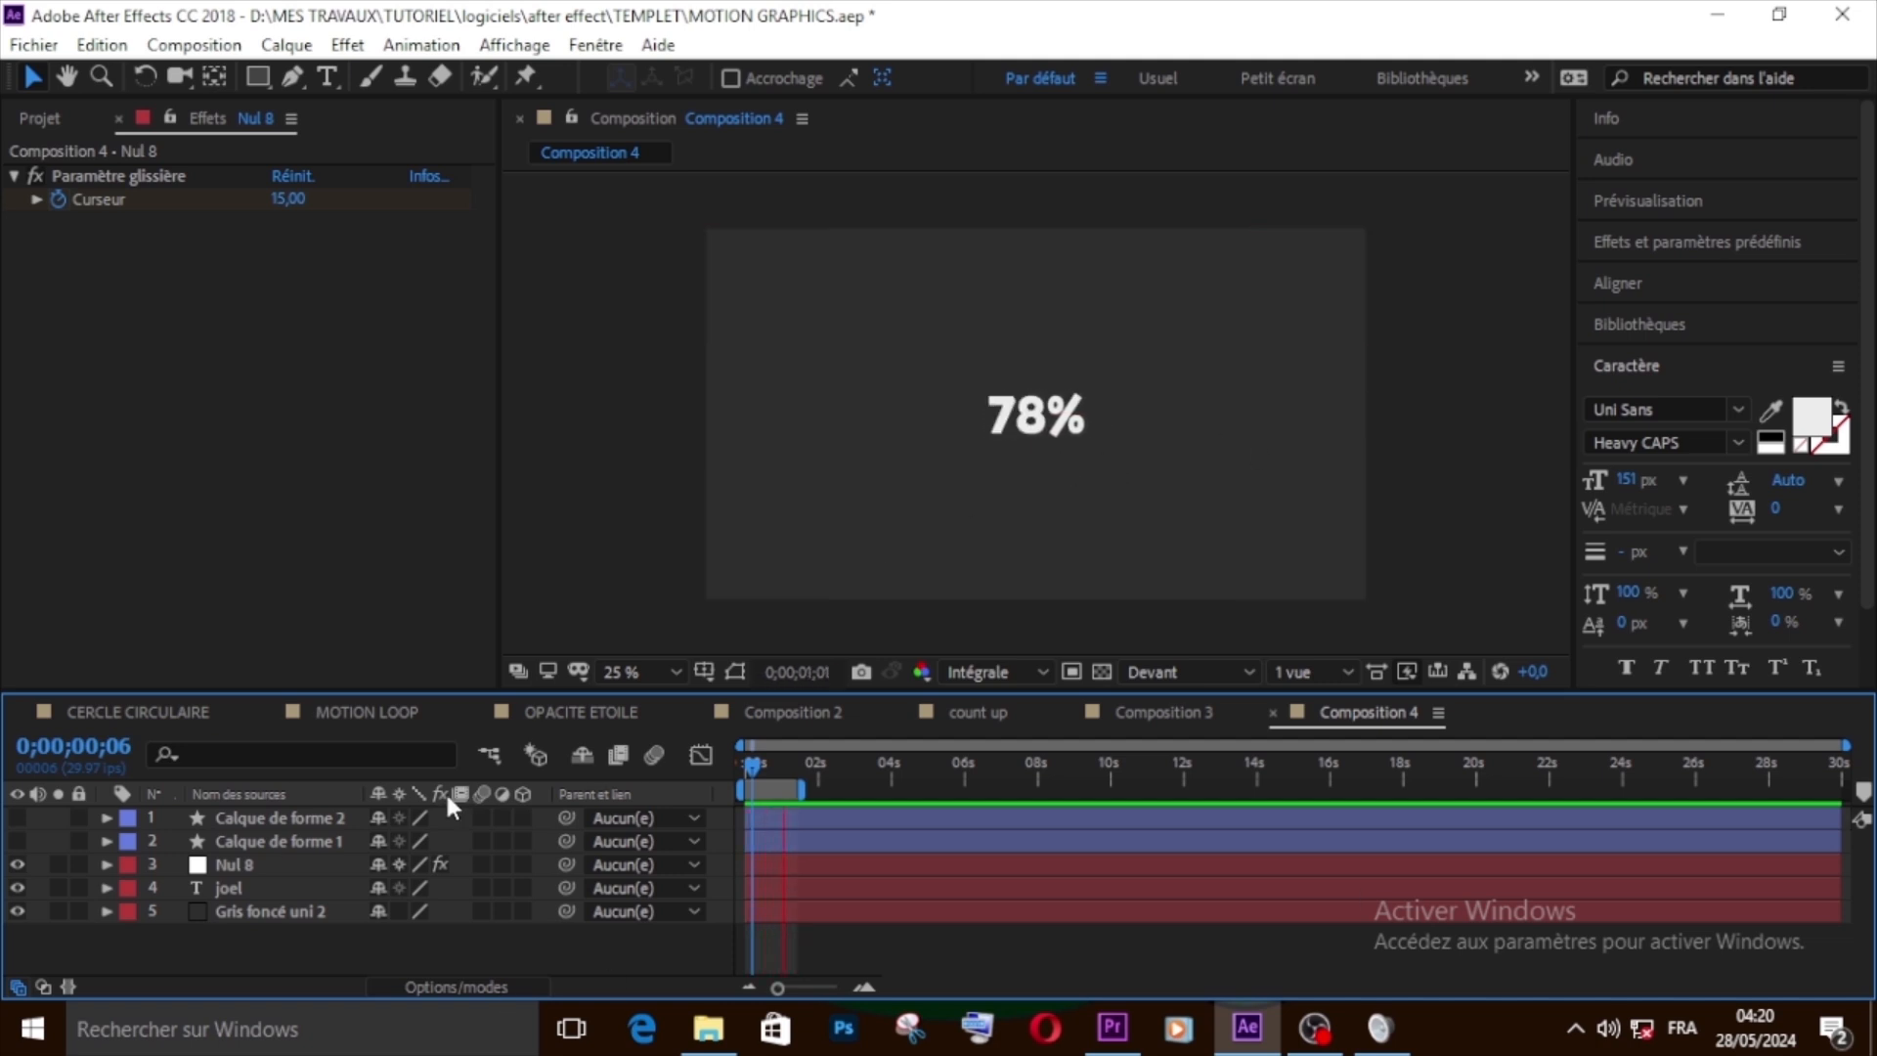
left_click(289, 868)
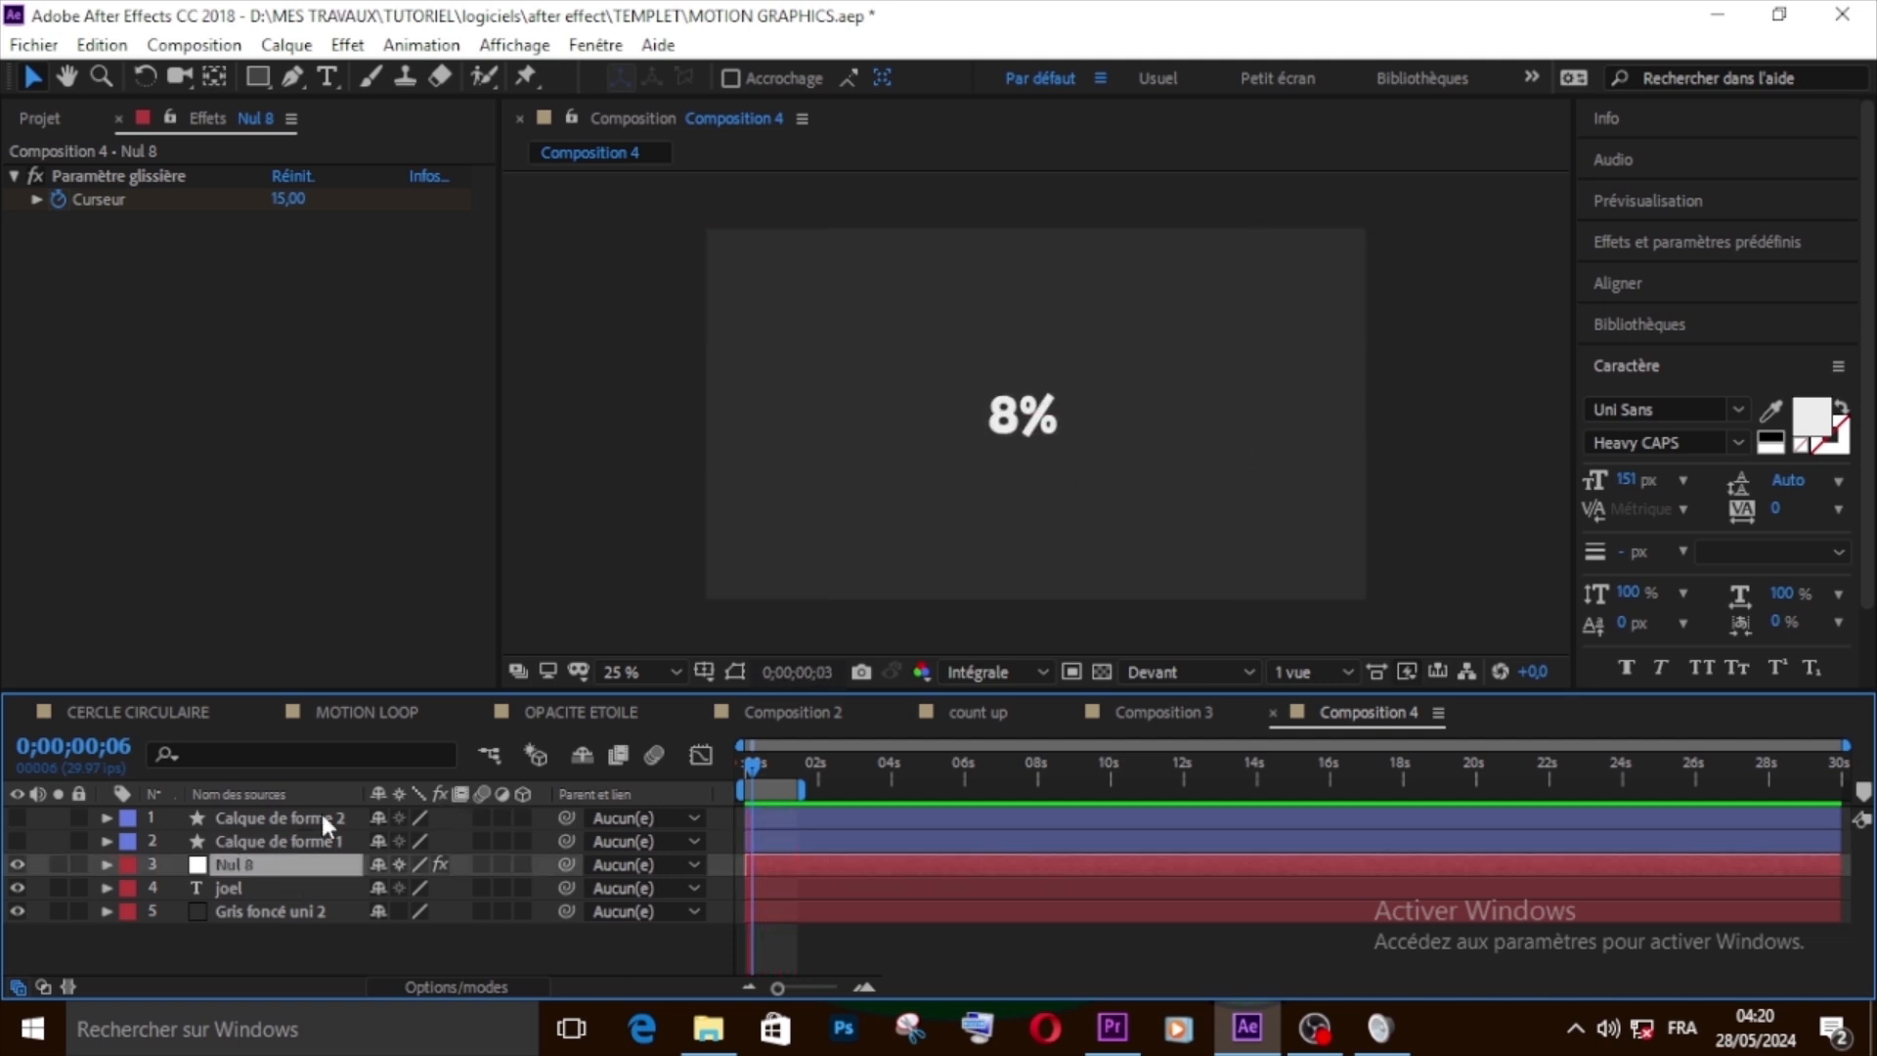
key("space")
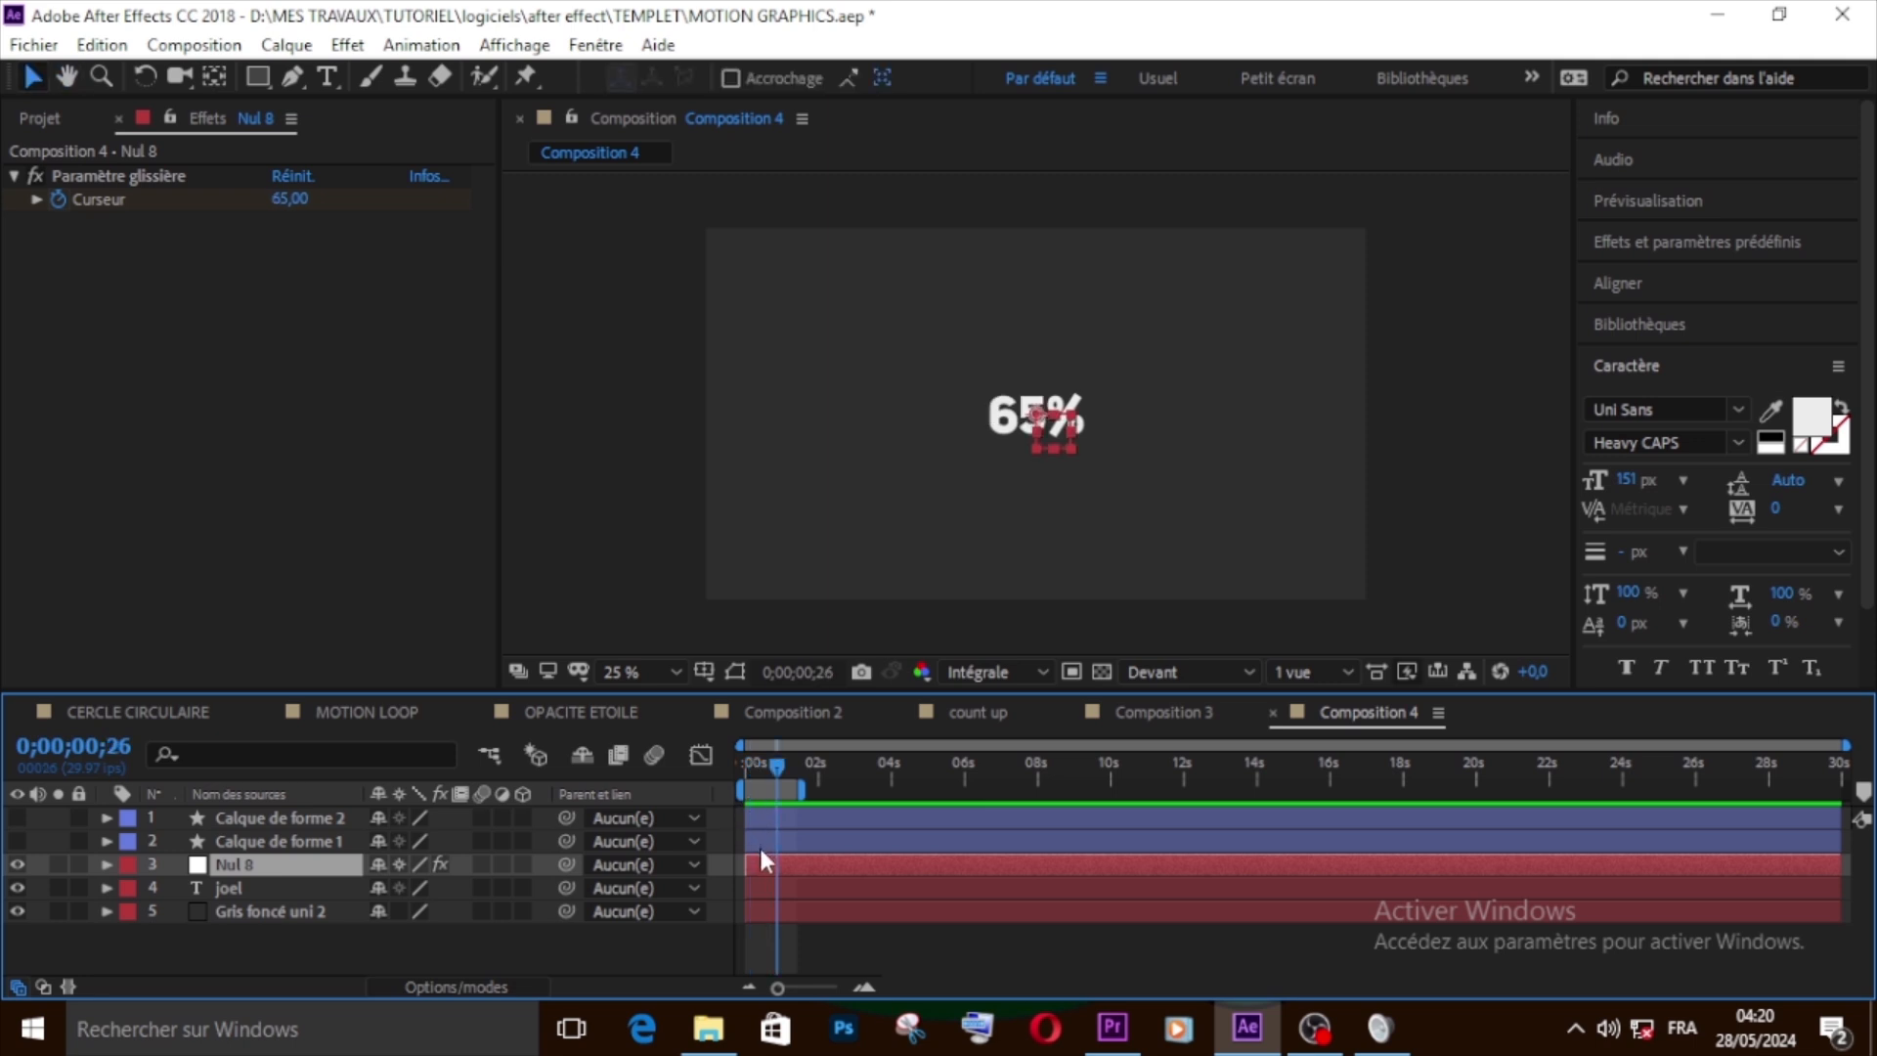
key("u")
key("k")
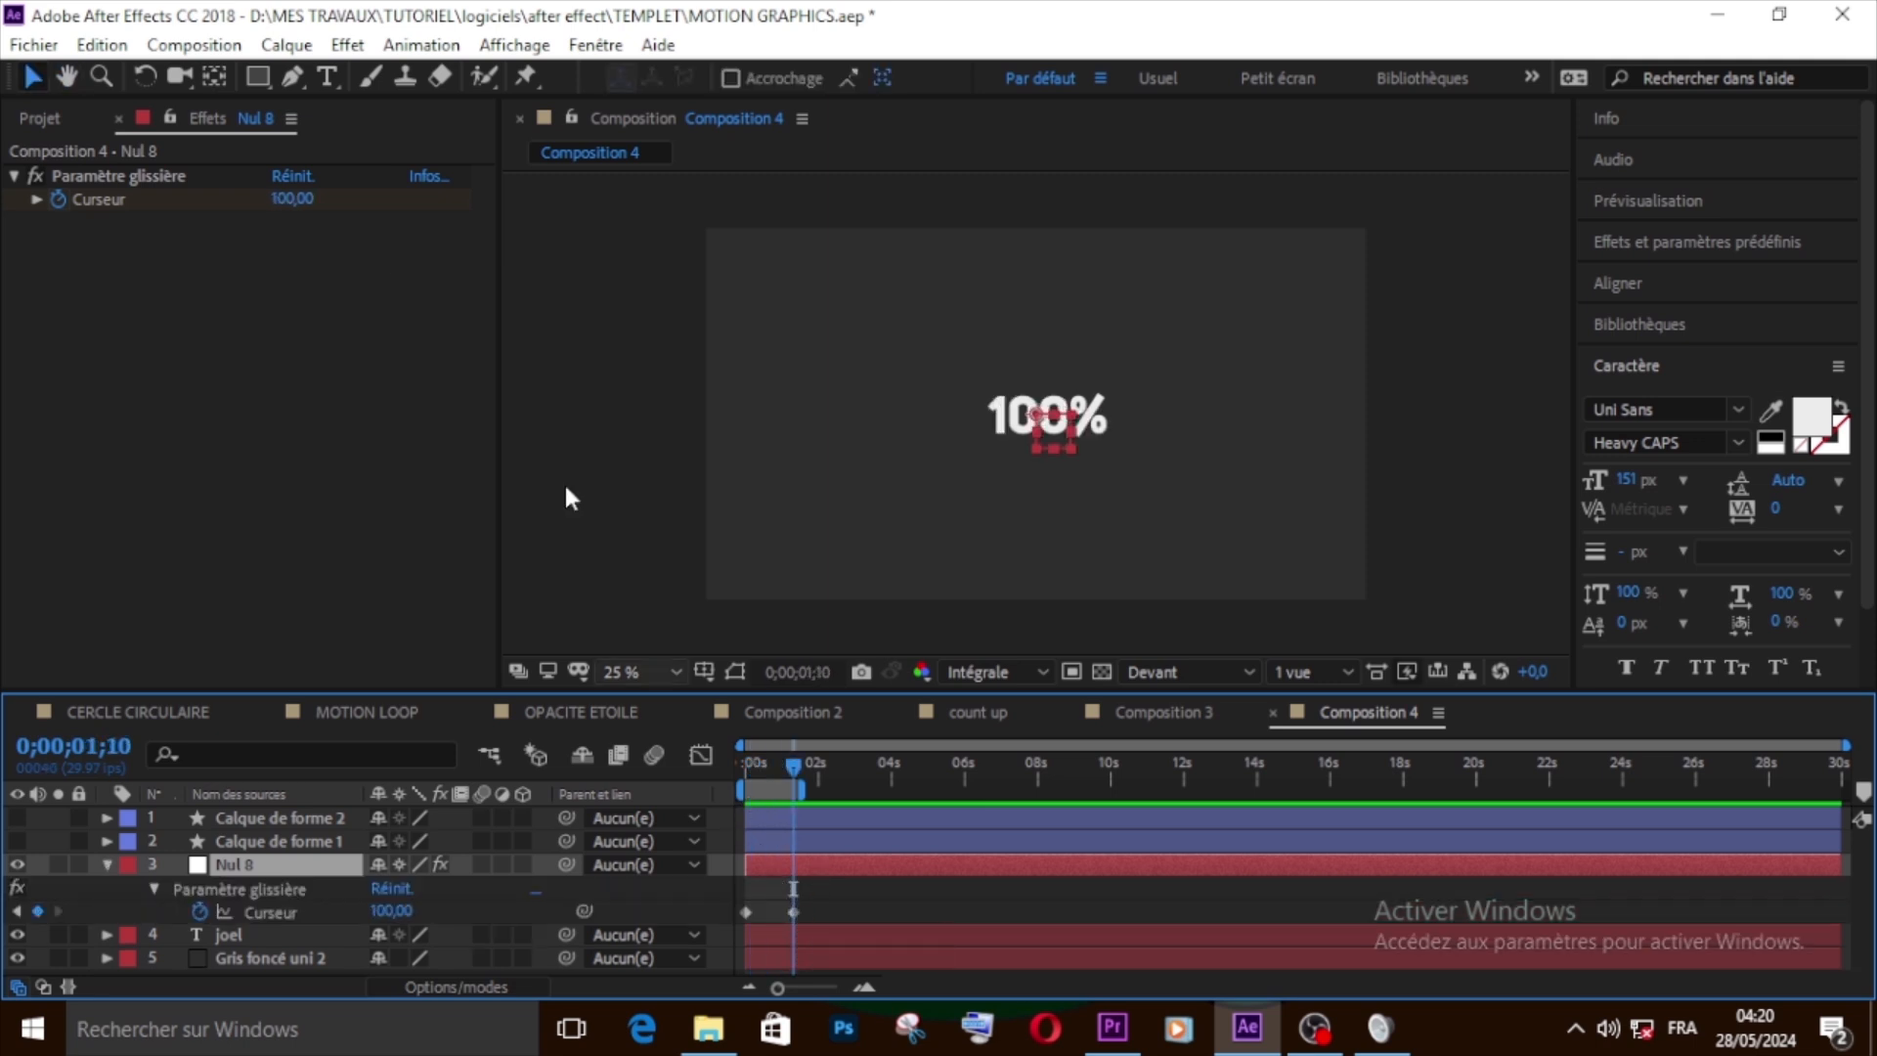
left_click(291, 198)
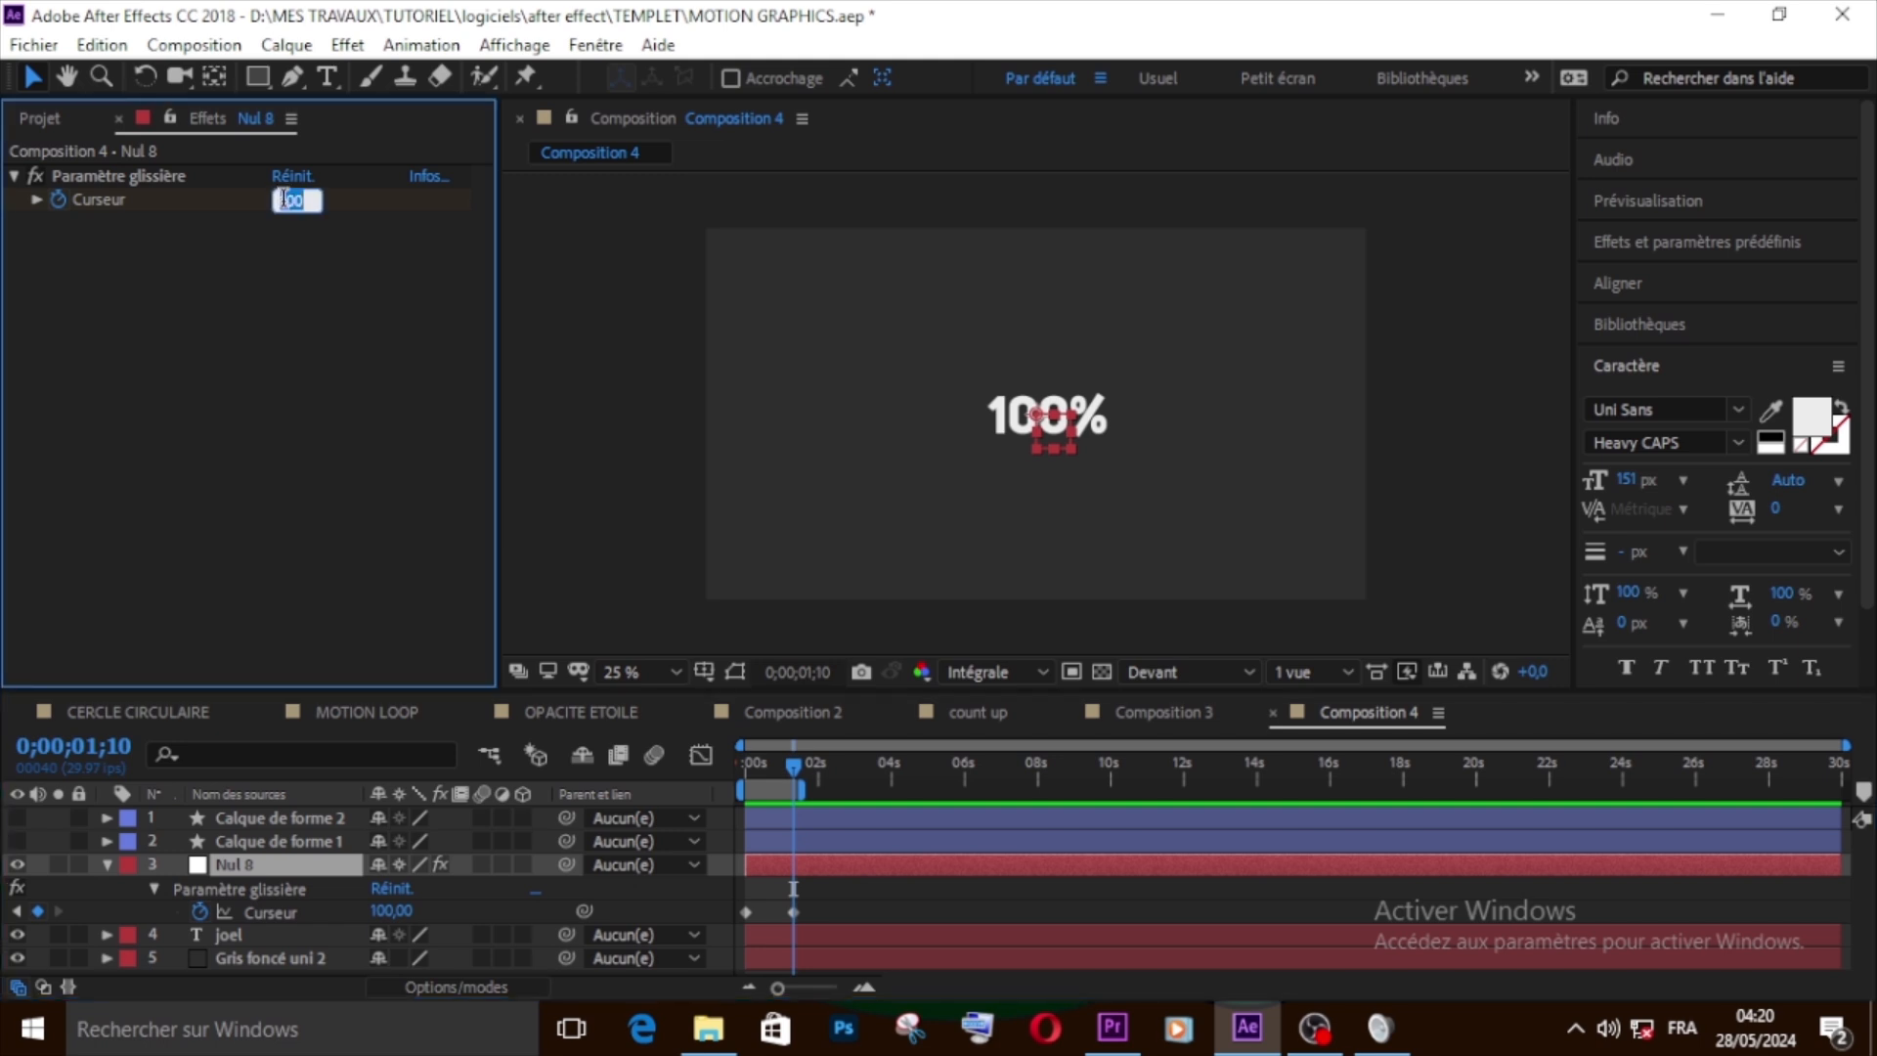
type("90")
key("Return")
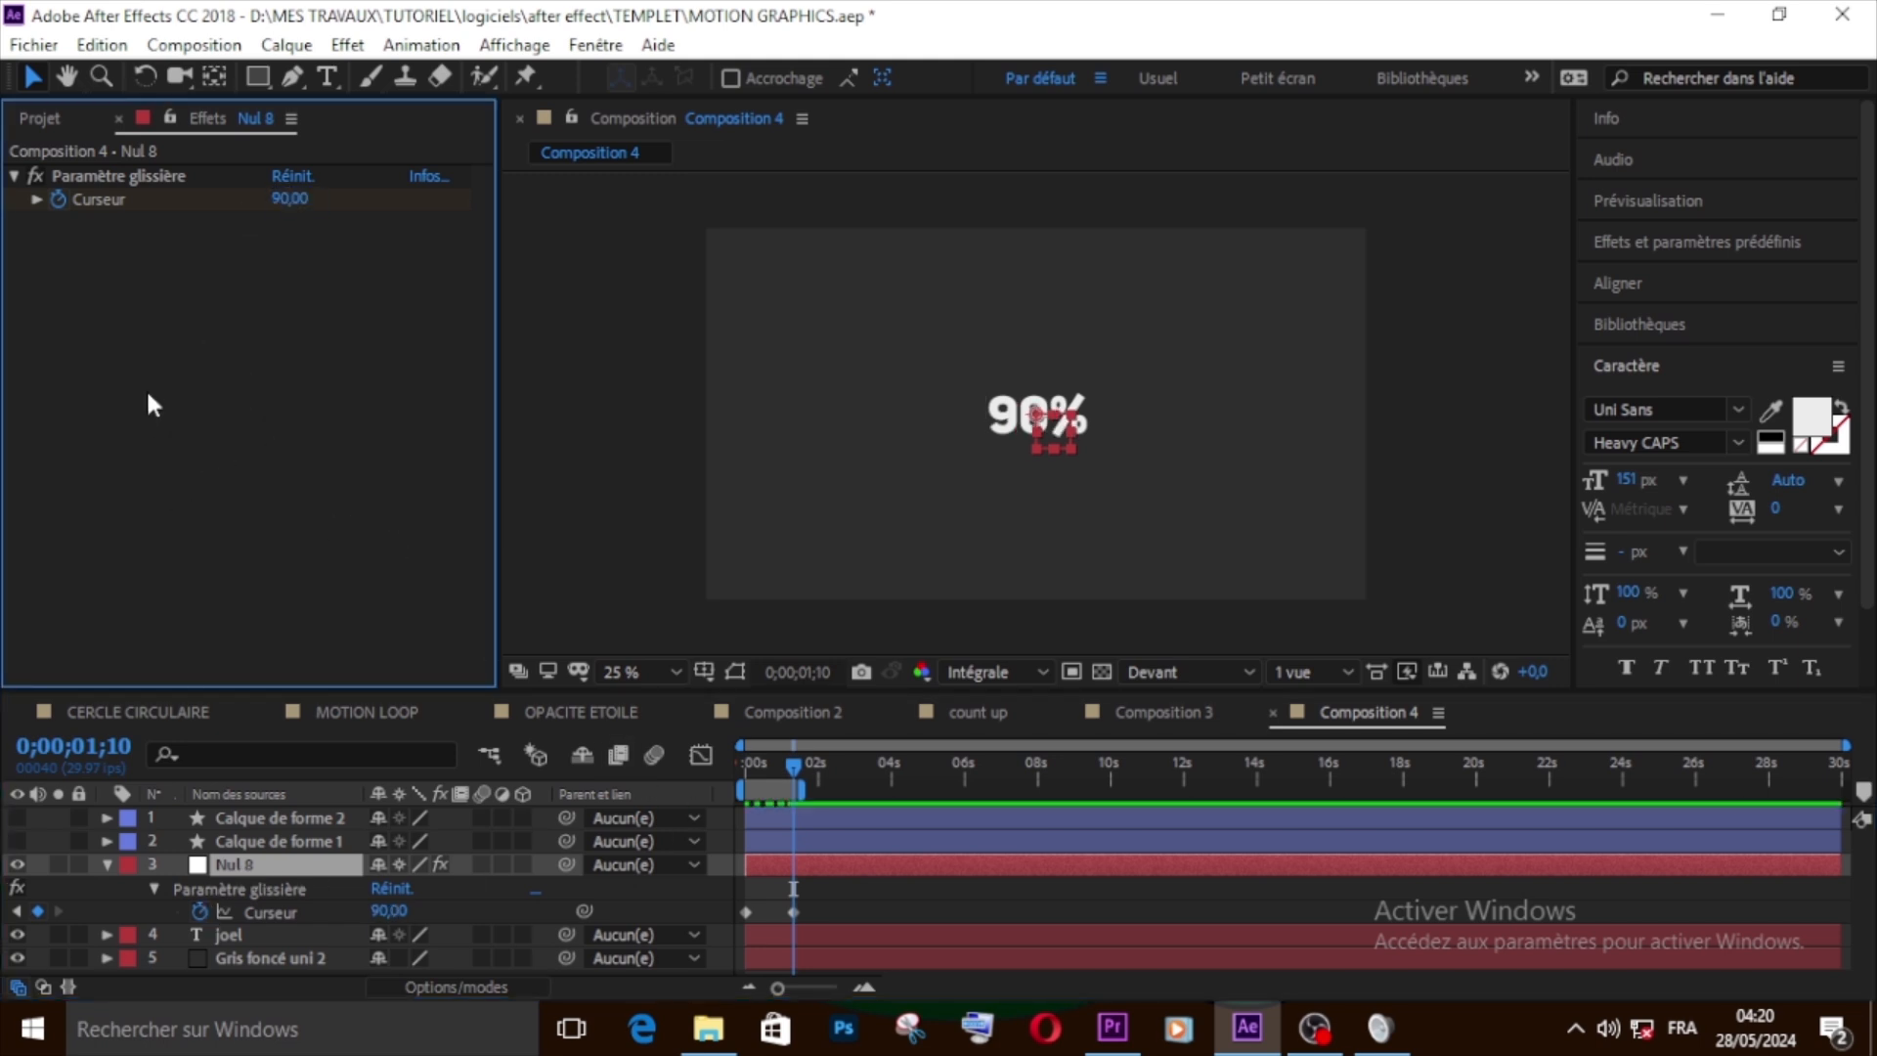
Add the expression wiggle(2,5) to Nul 8's Curseur and preview the counter
left_click(59, 199, "alt")
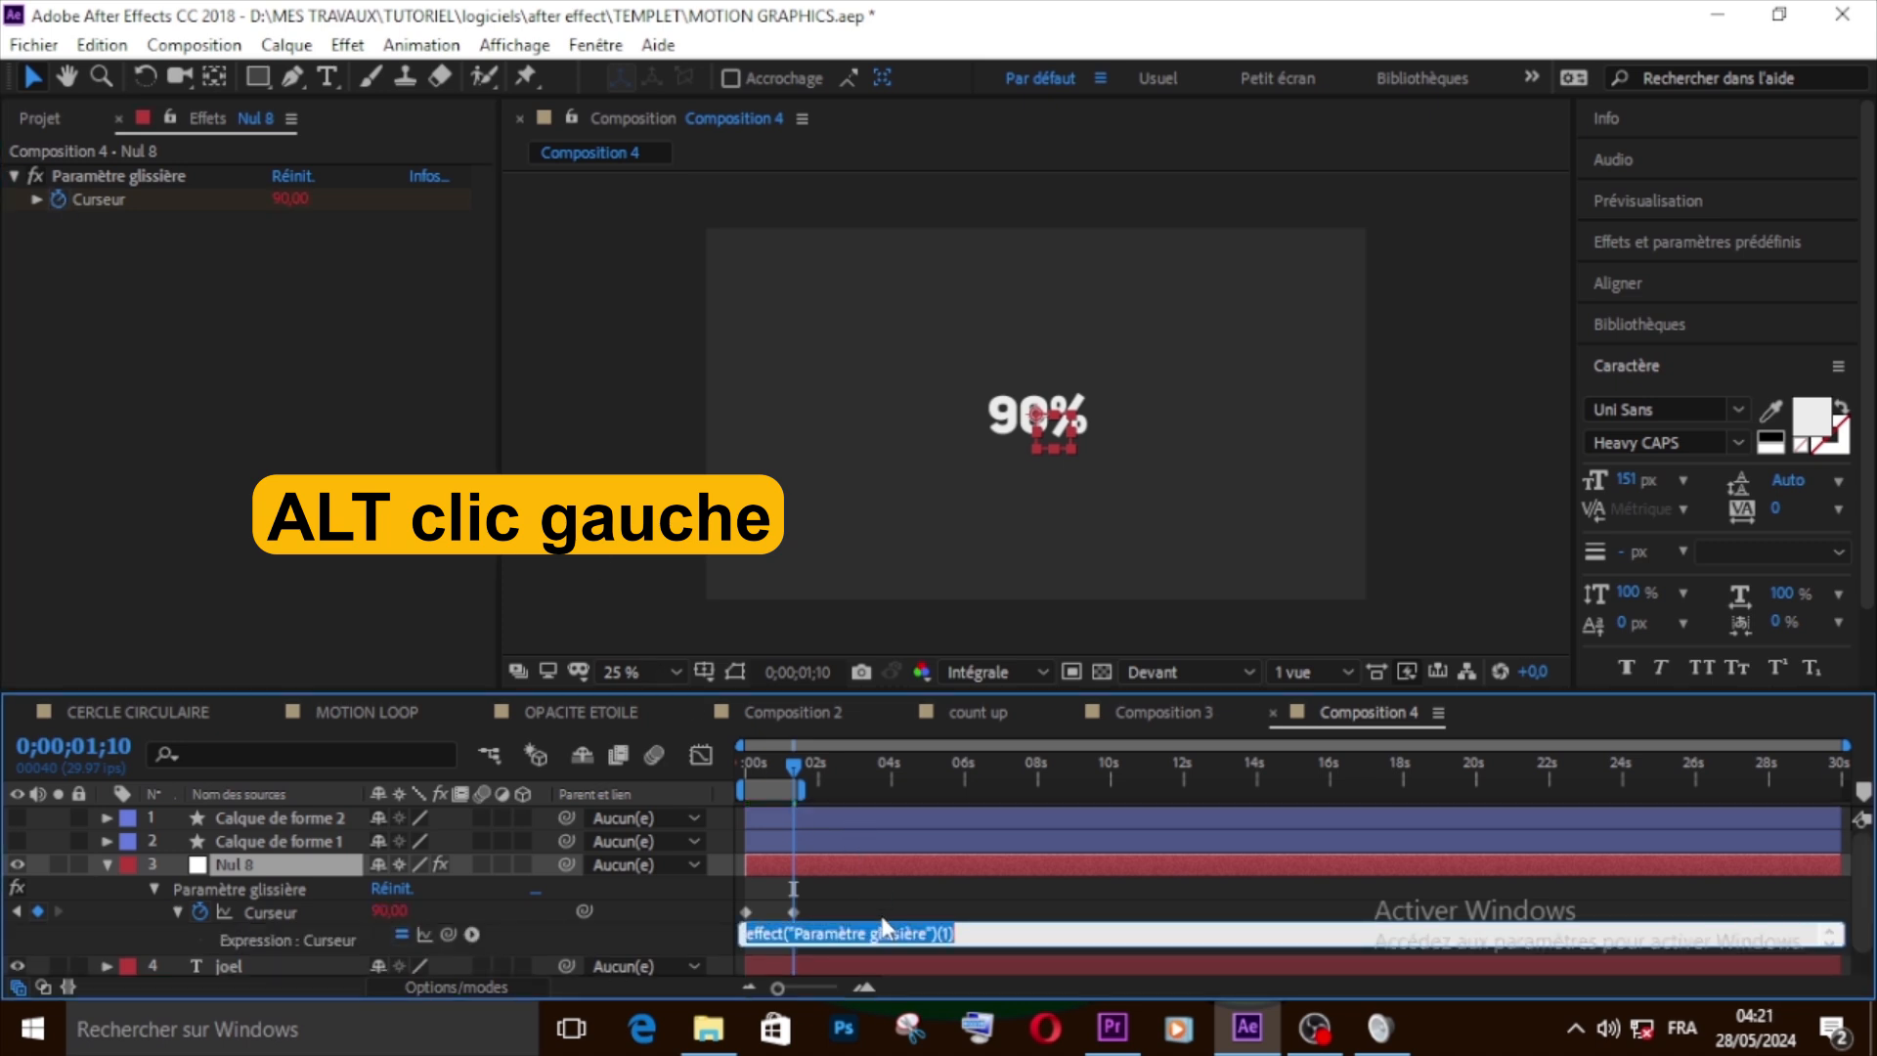
type("wig")
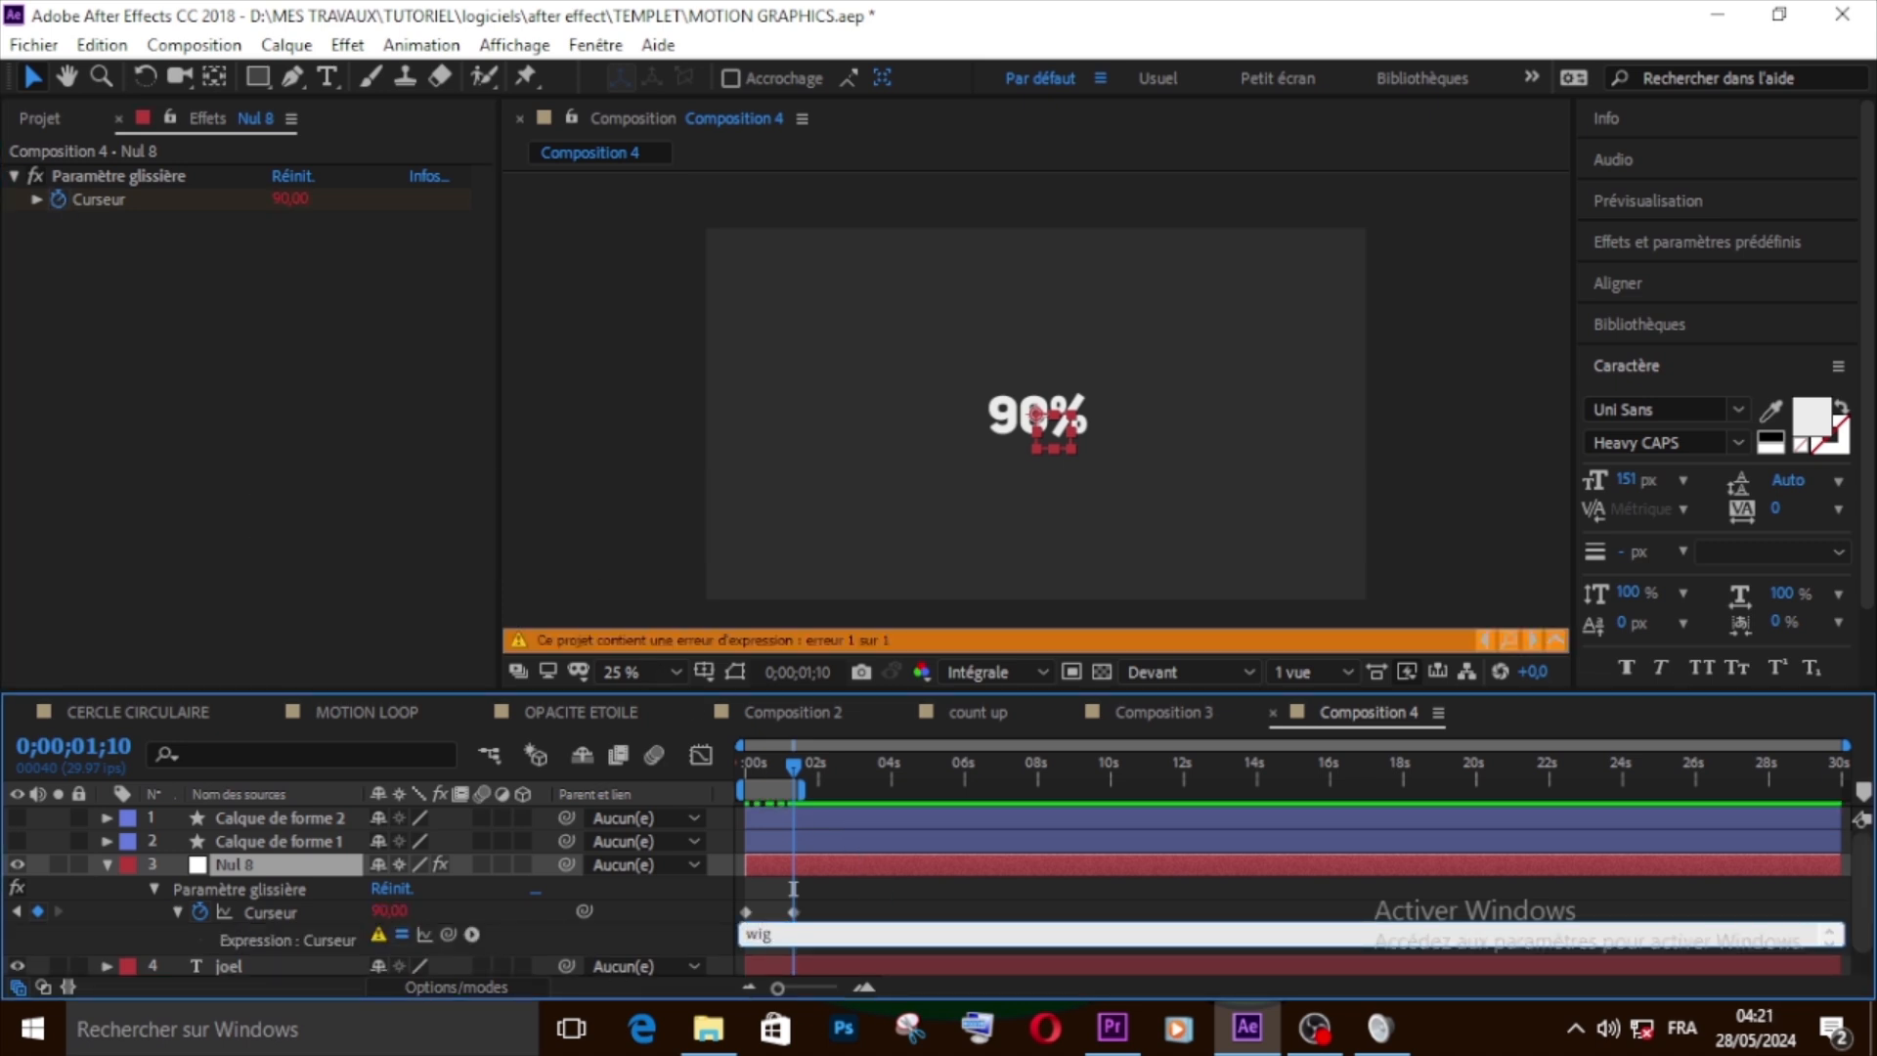
type("gle(")
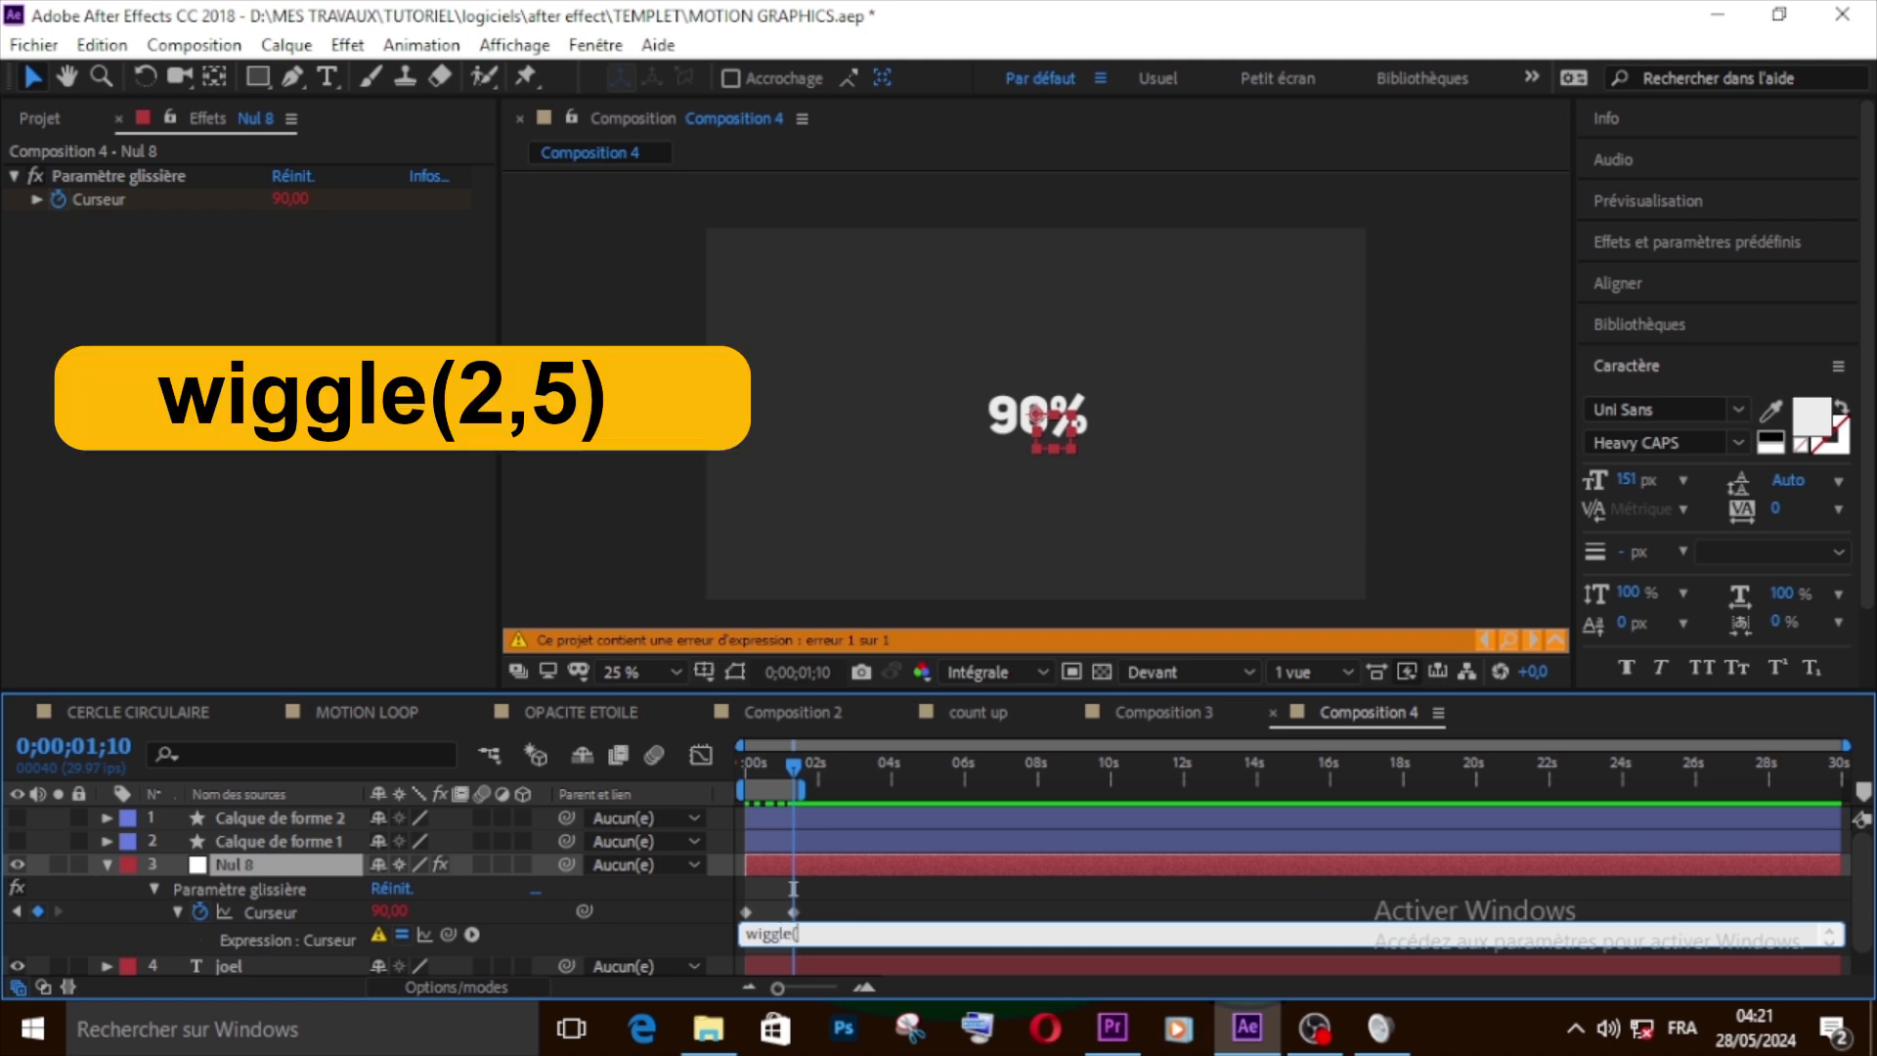
type("2,5=")
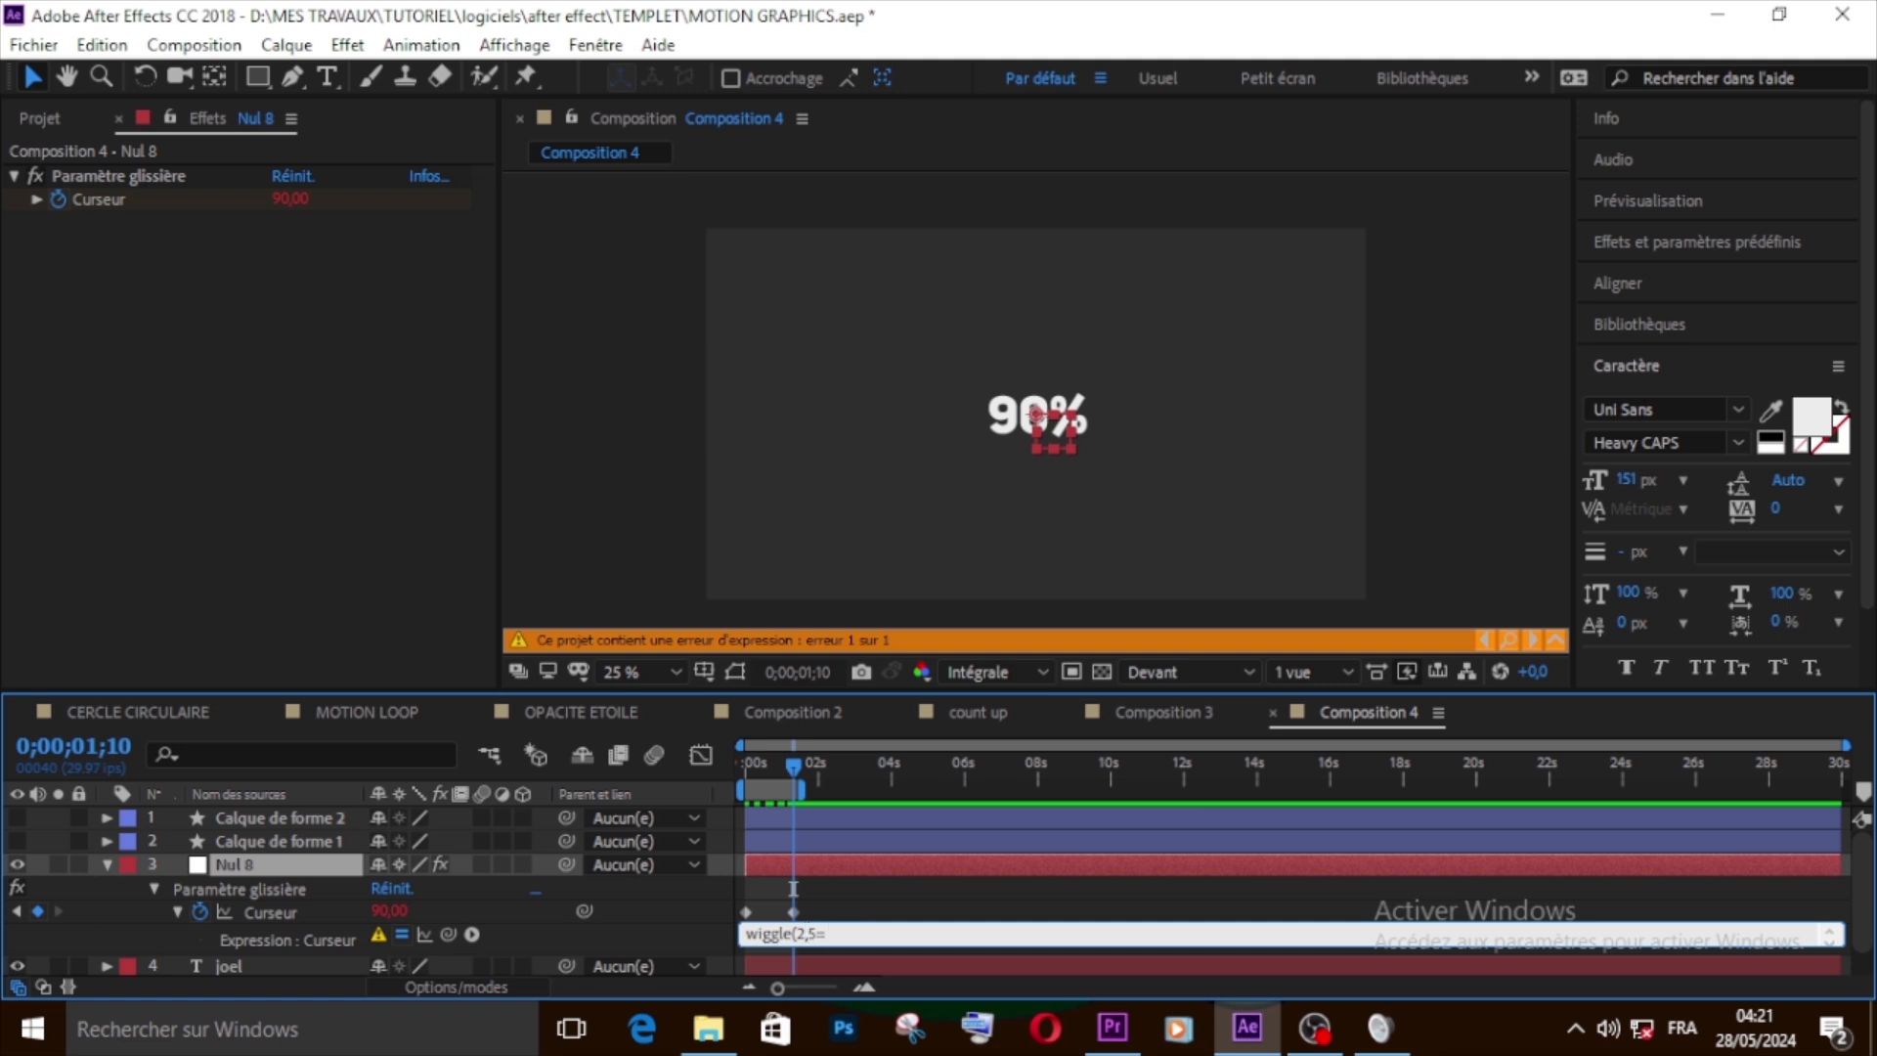
key("BackSpace")
type("à")
key("BackSpace")
type(")")
left_click(810, 852)
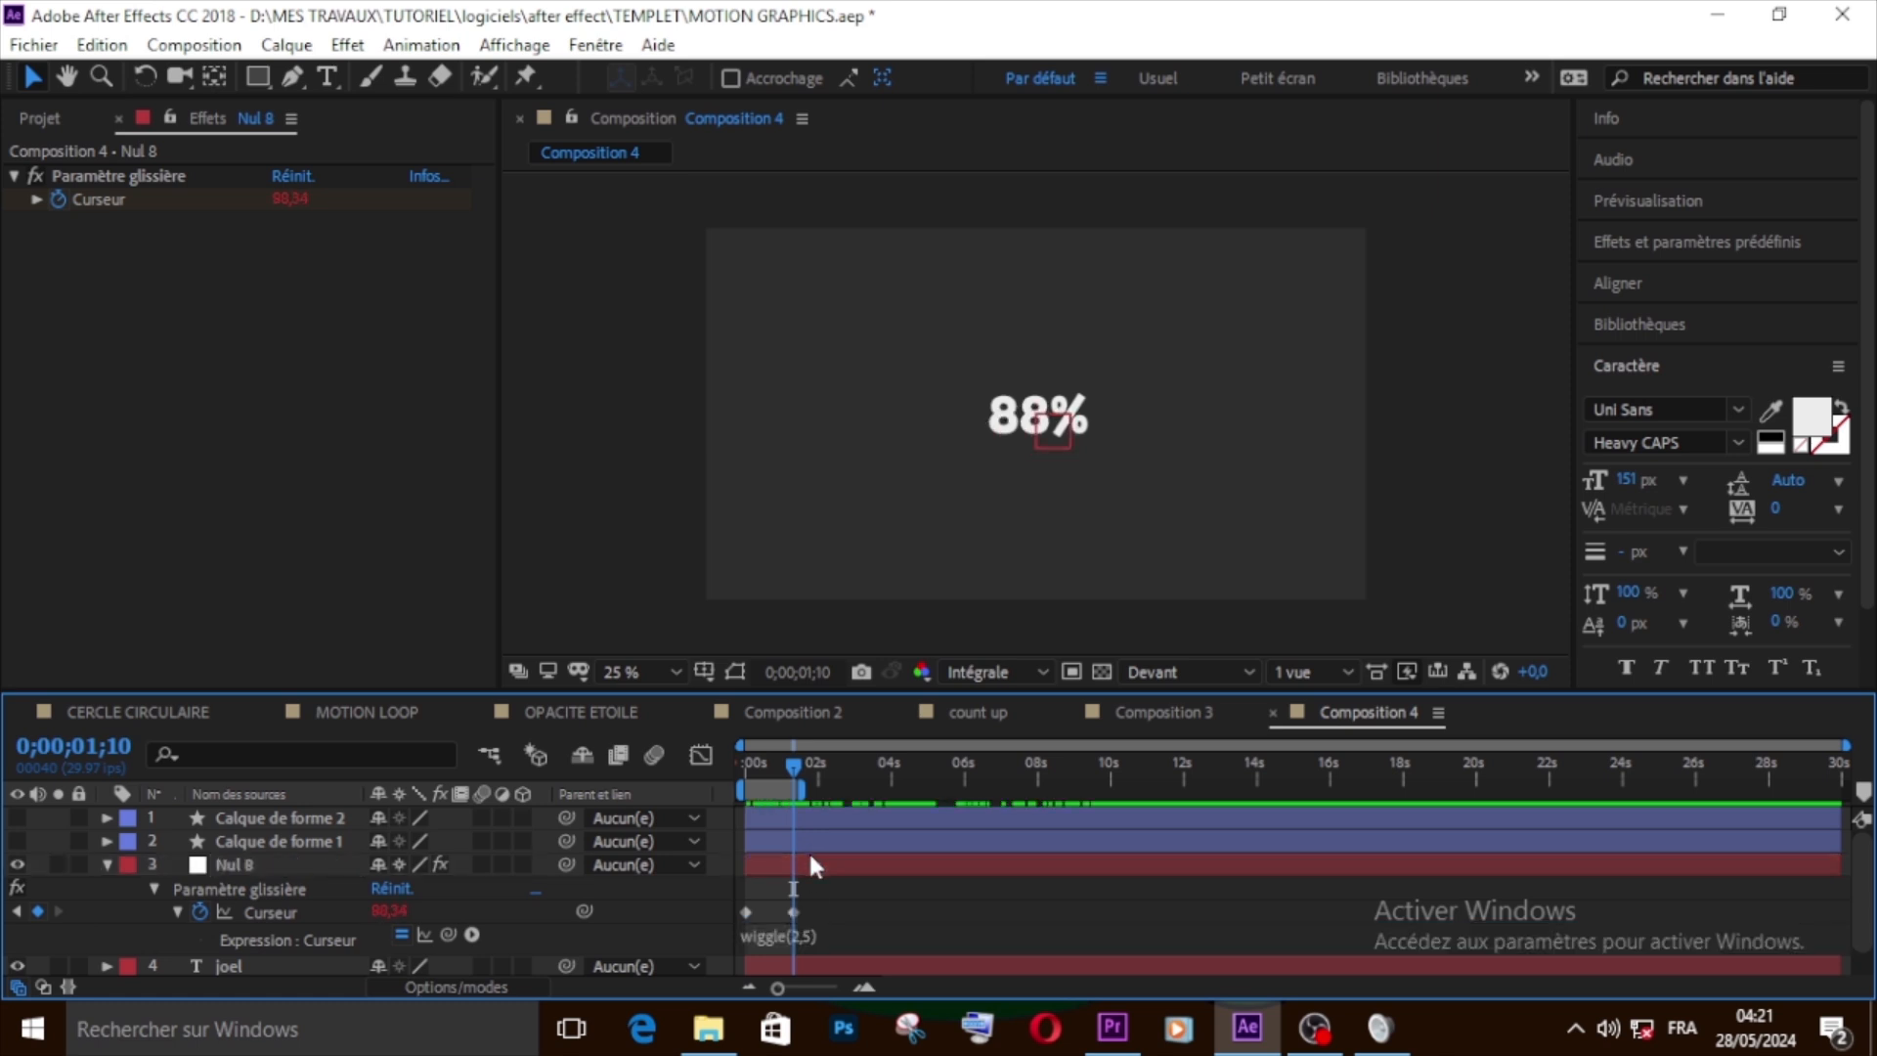
key("space")
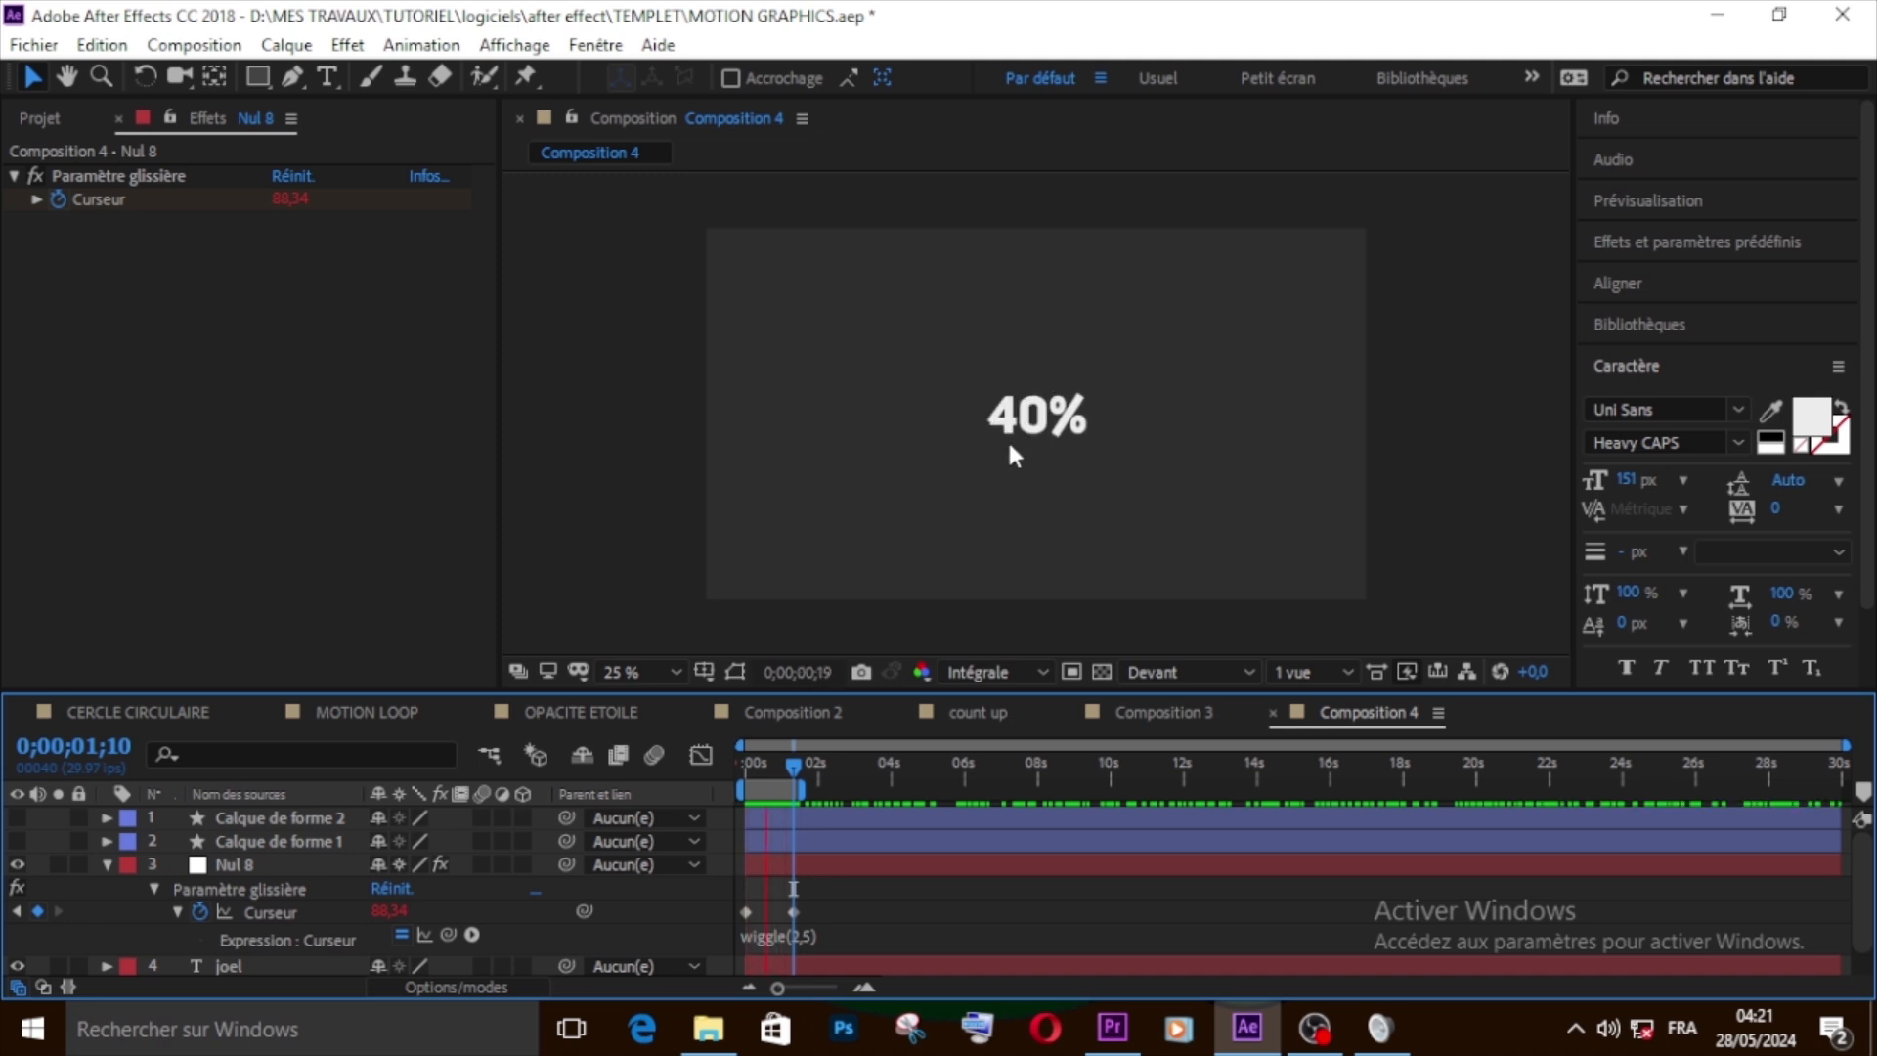
key("space")
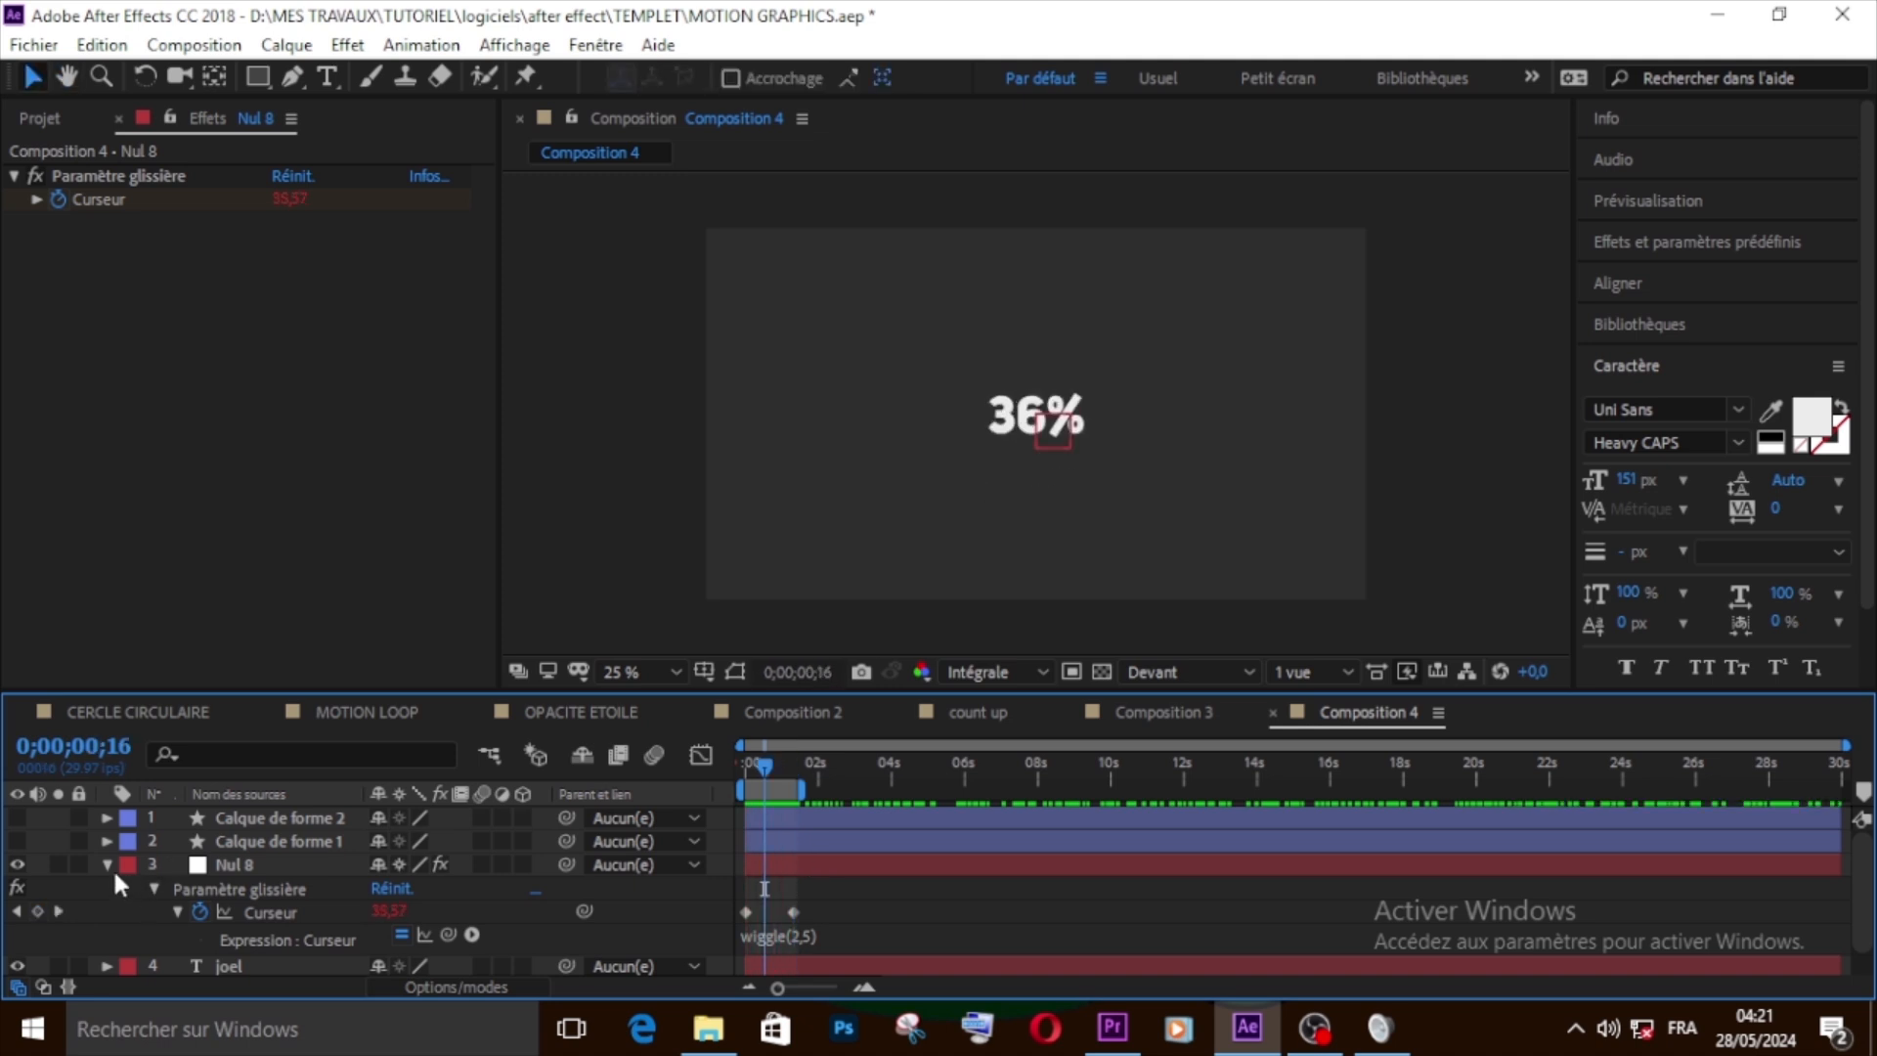
Apply Lissage de vitesse (Easy Ease) to both Curseur keyframes of Nul 8
left_click(106, 864)
left_click(256, 864)
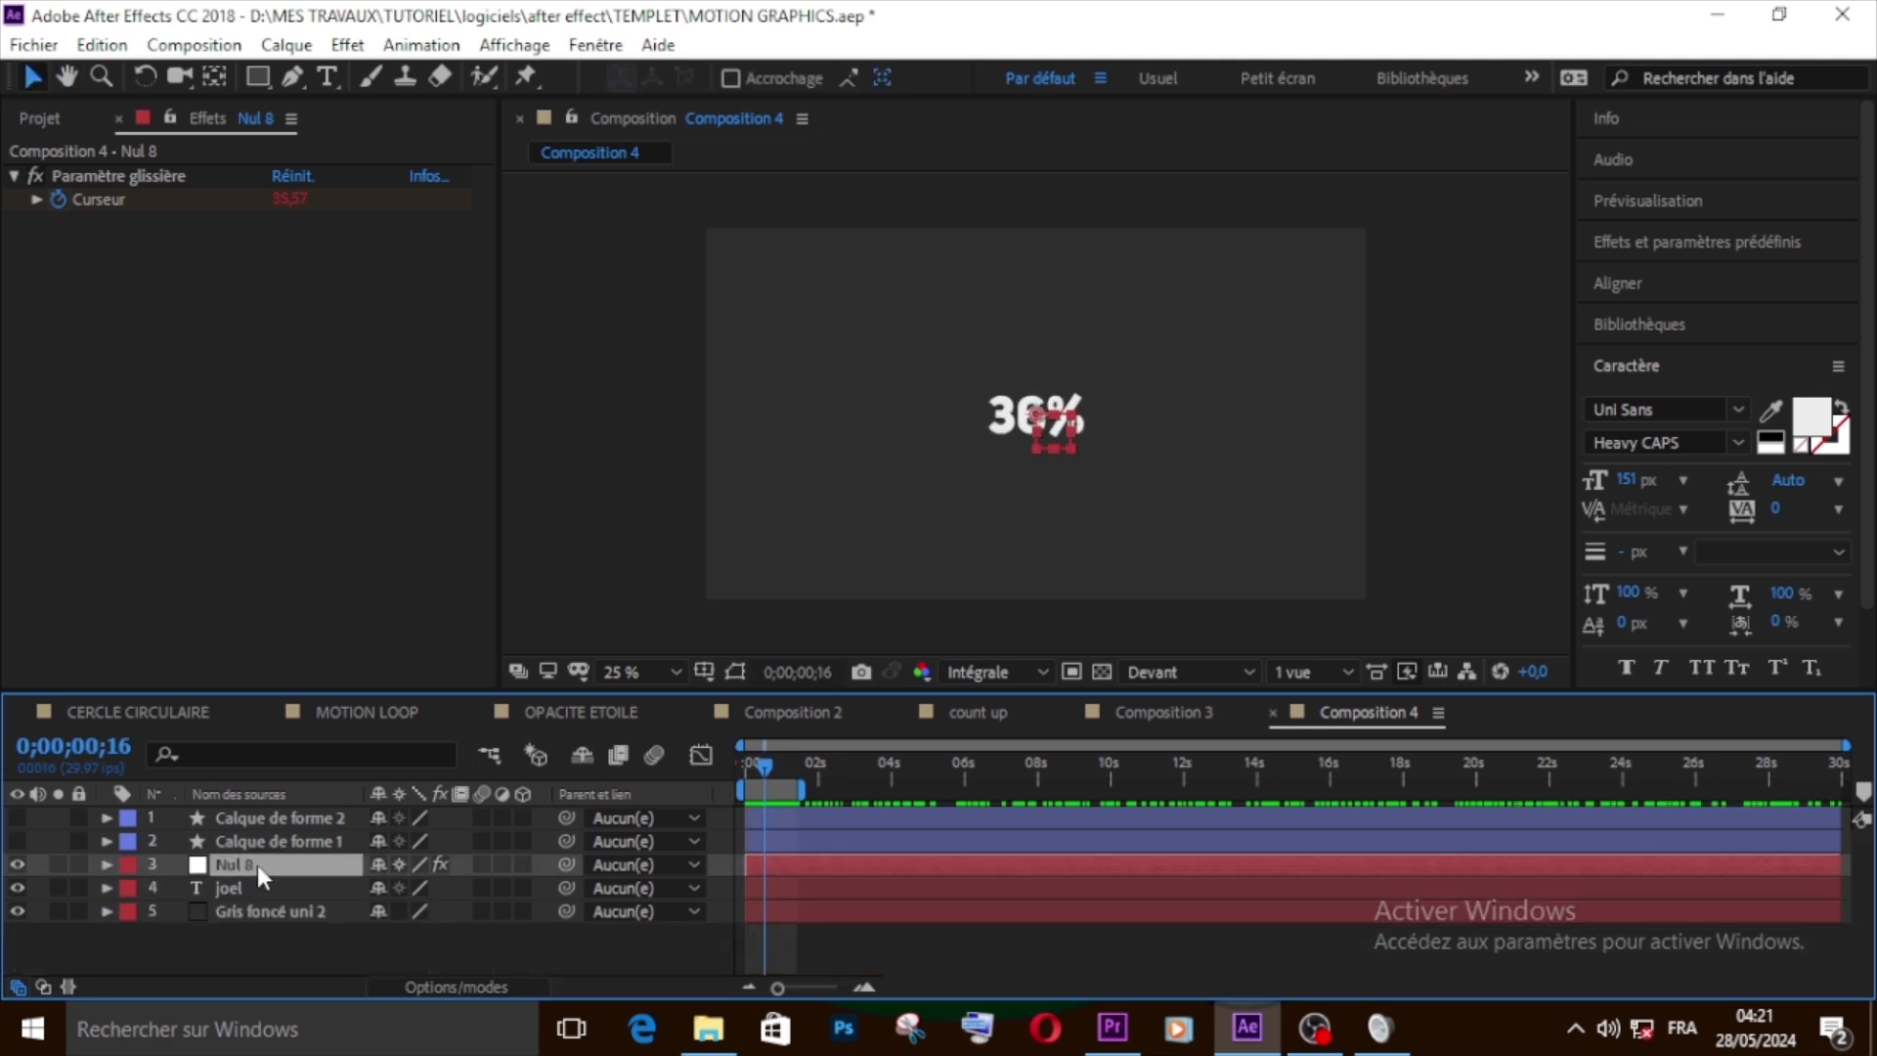
key("u")
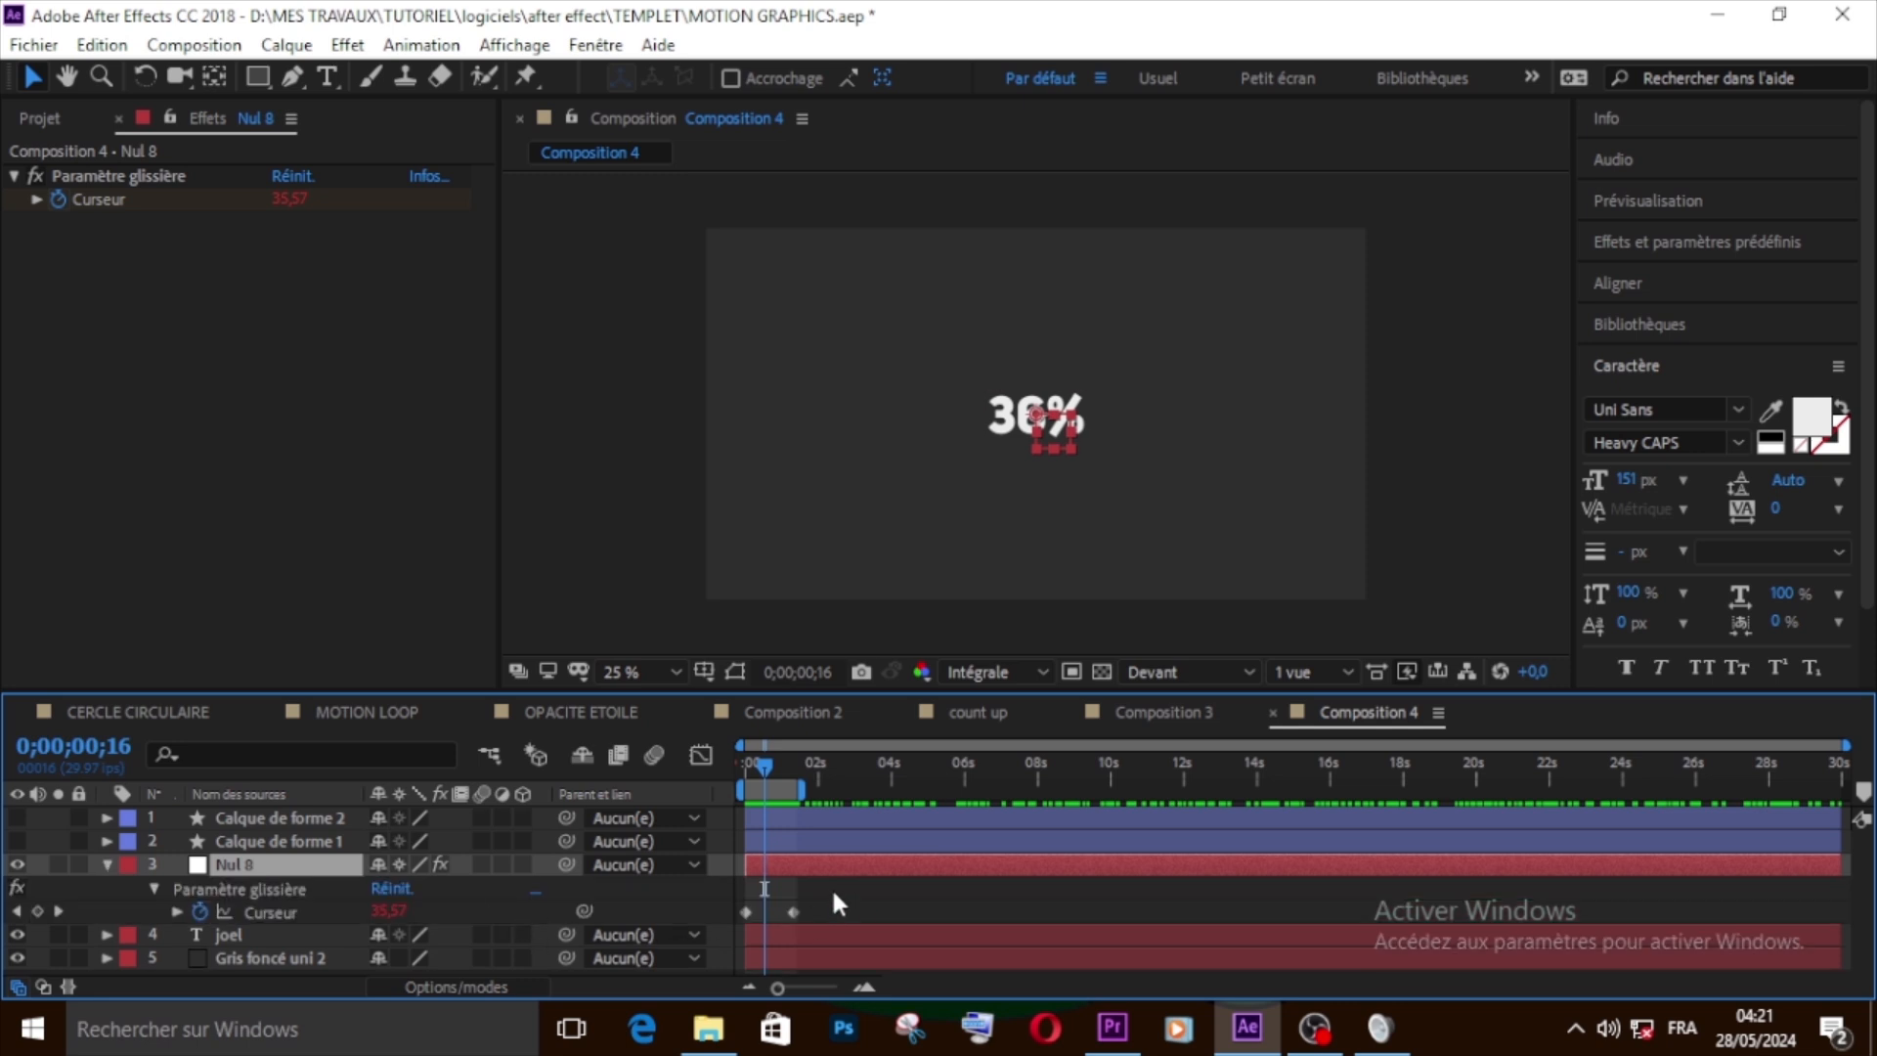
left_click_drag(835, 905, 719, 913)
right_click(794, 910)
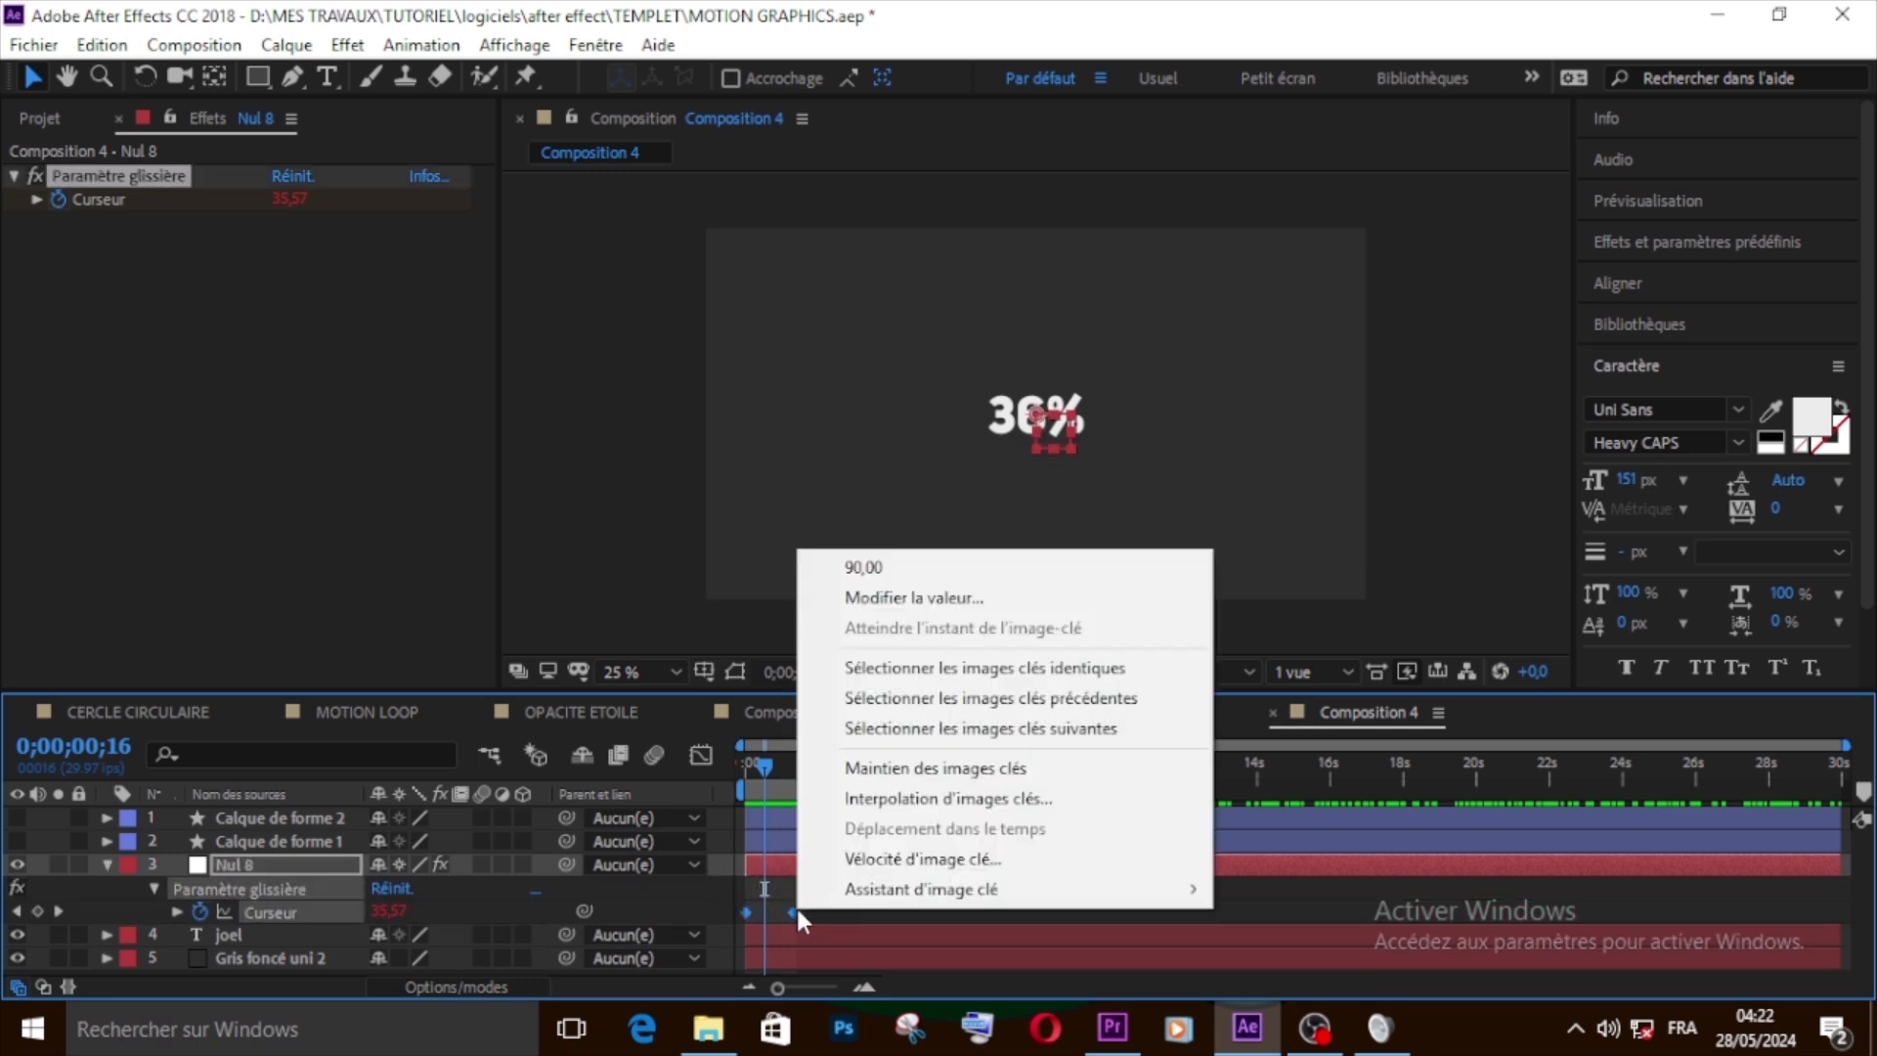
mouse_move(865, 901)
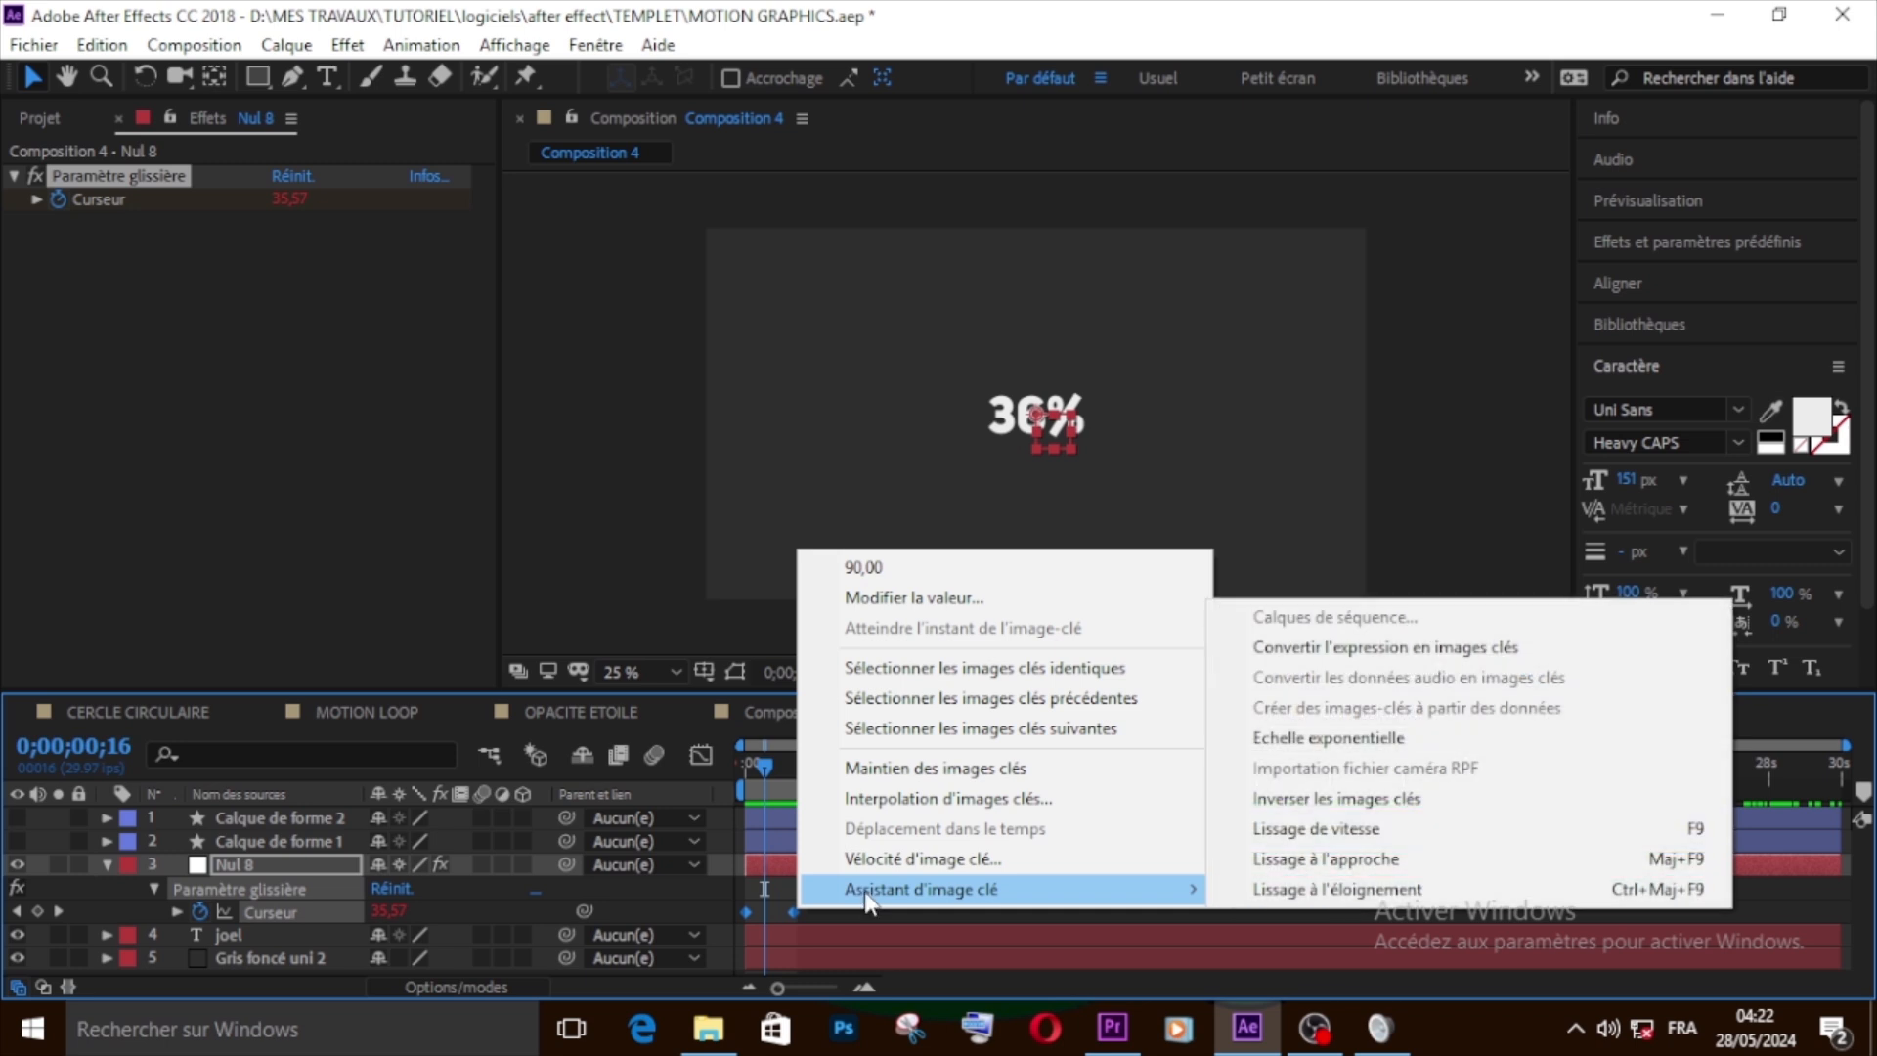
left_click(1322, 829)
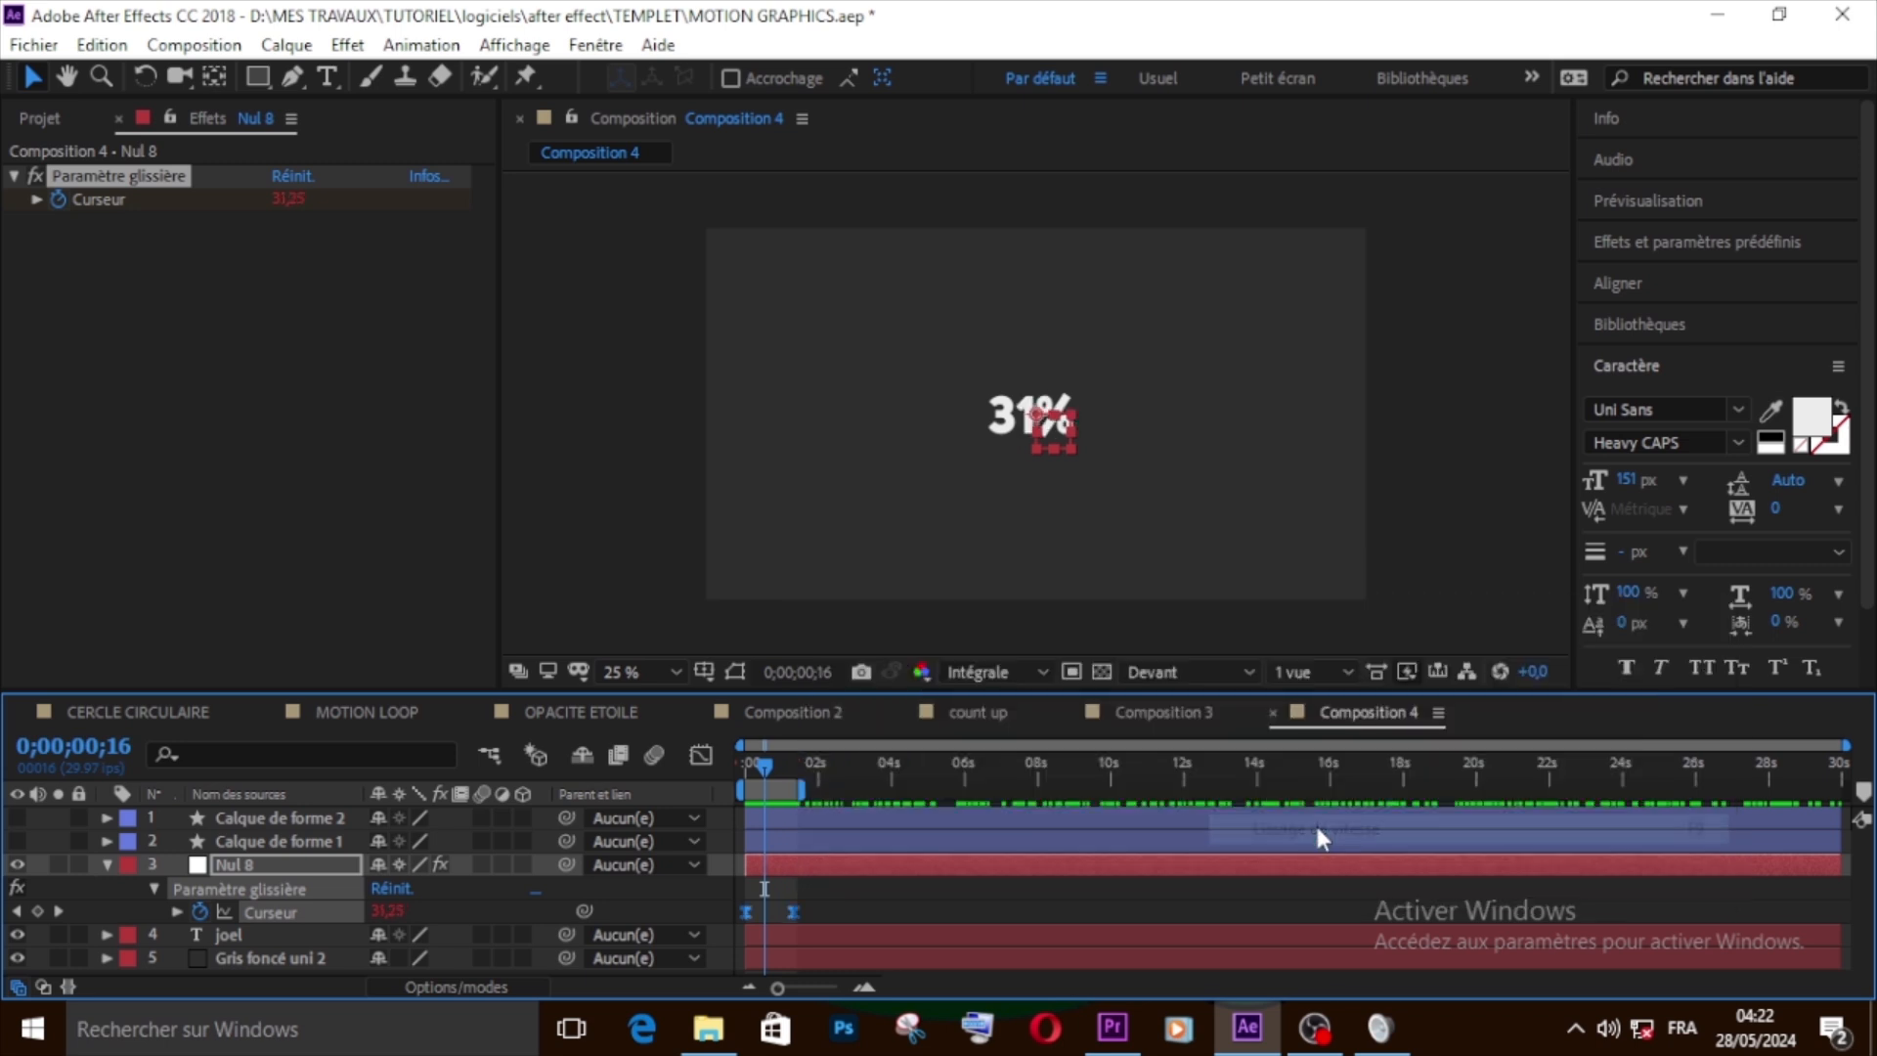
Show the Curseur keyframes in the Graph Editor as a speed graph
left_click(701, 754)
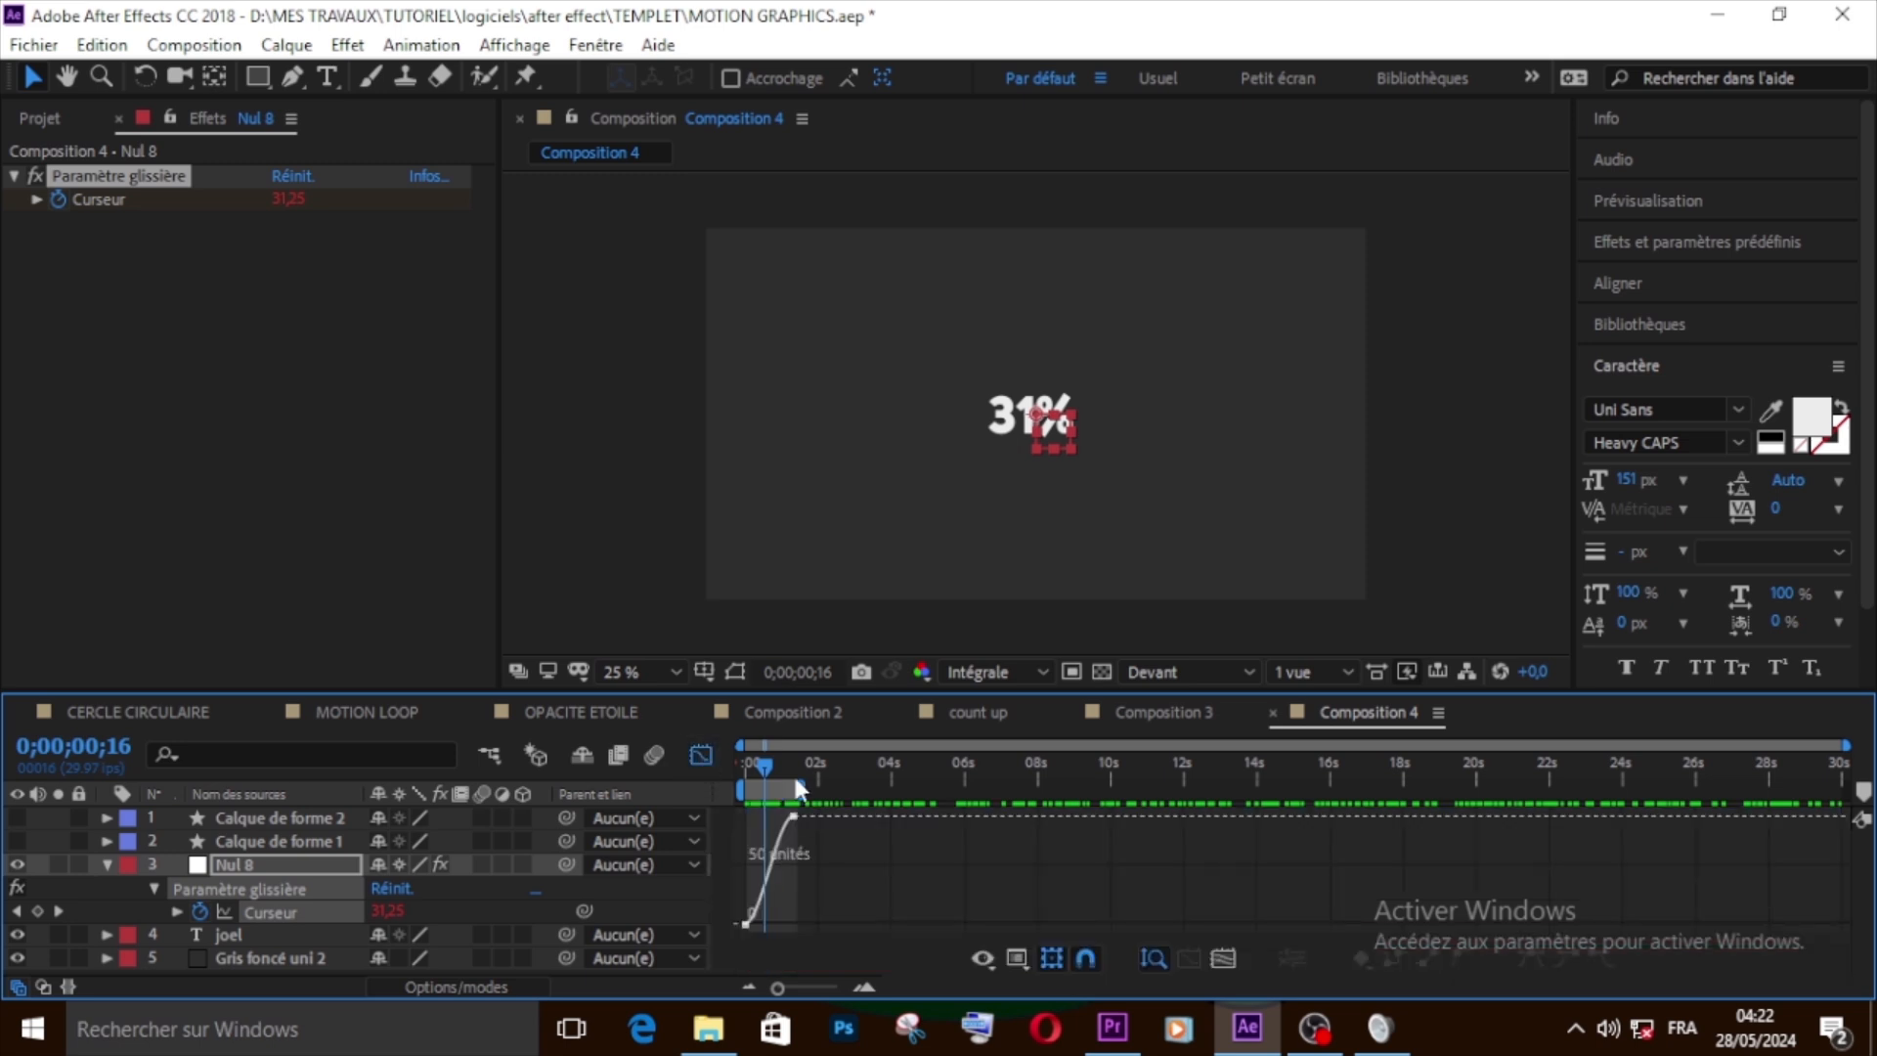
left_click(1011, 944)
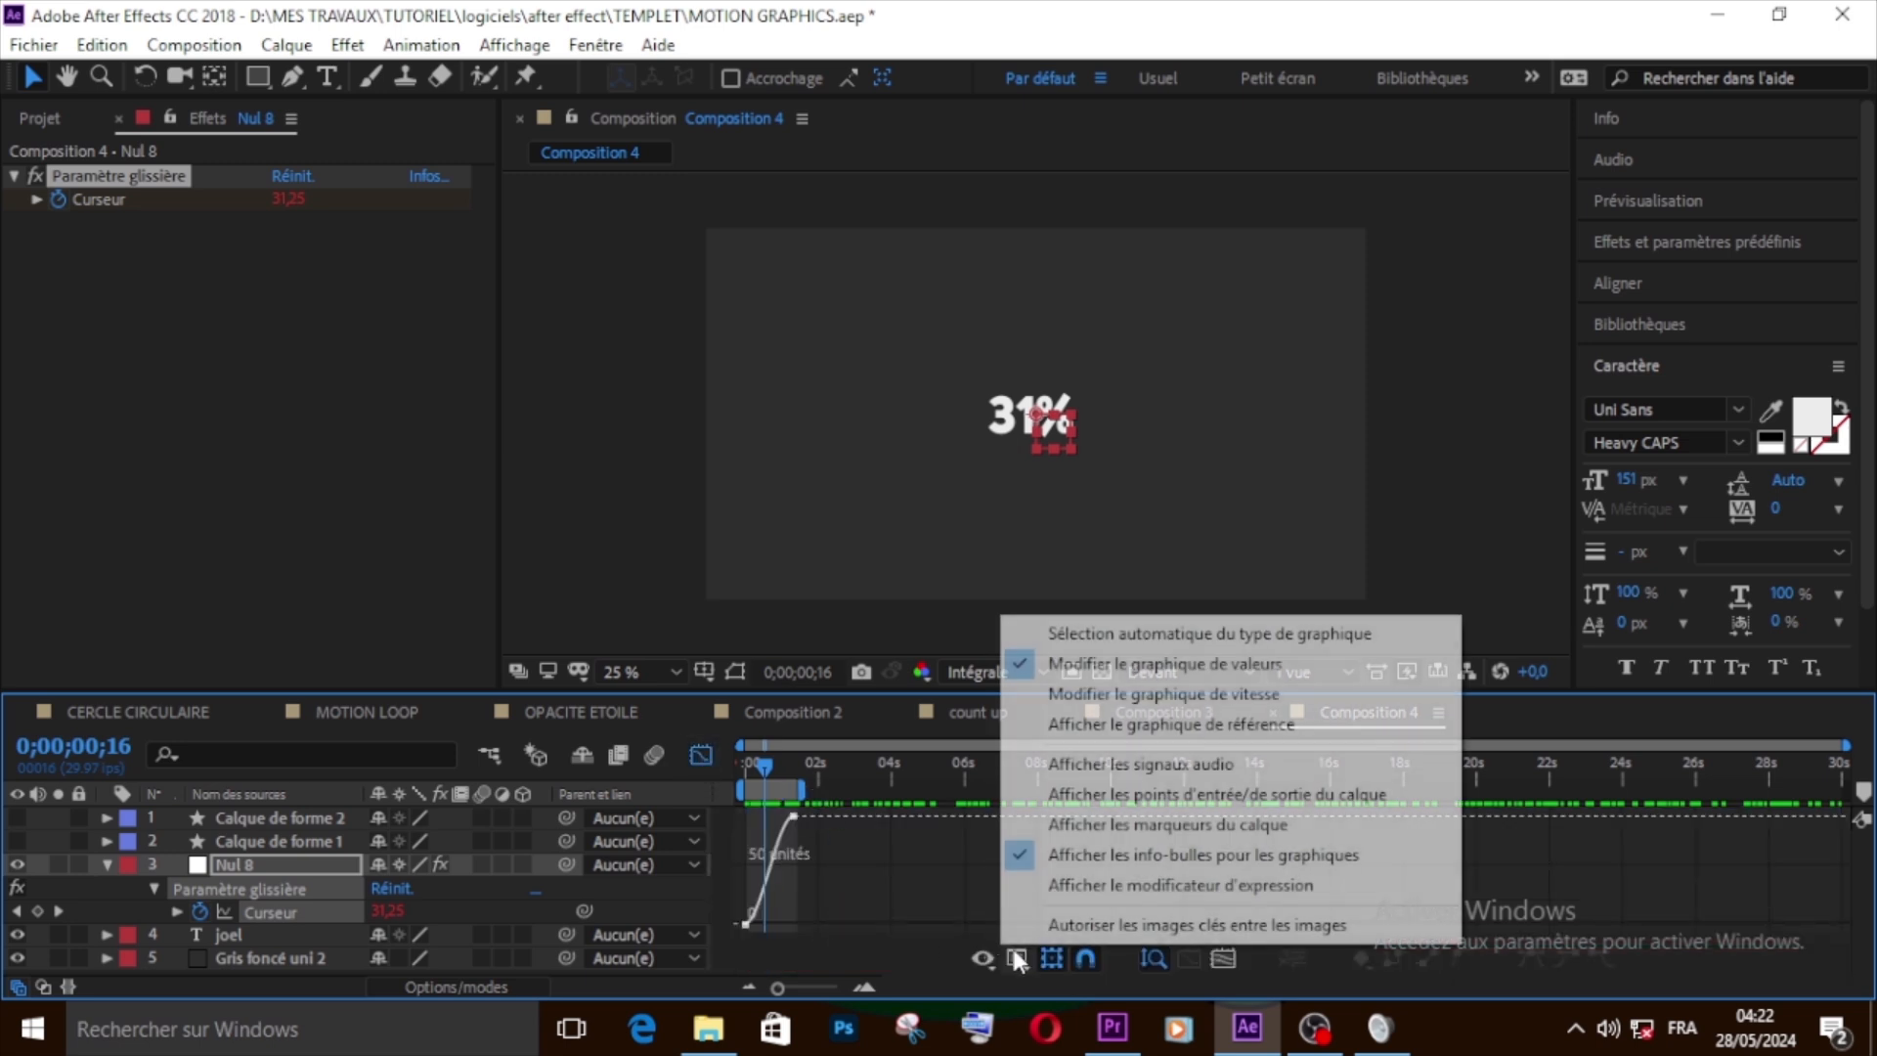
left_click(1108, 693)
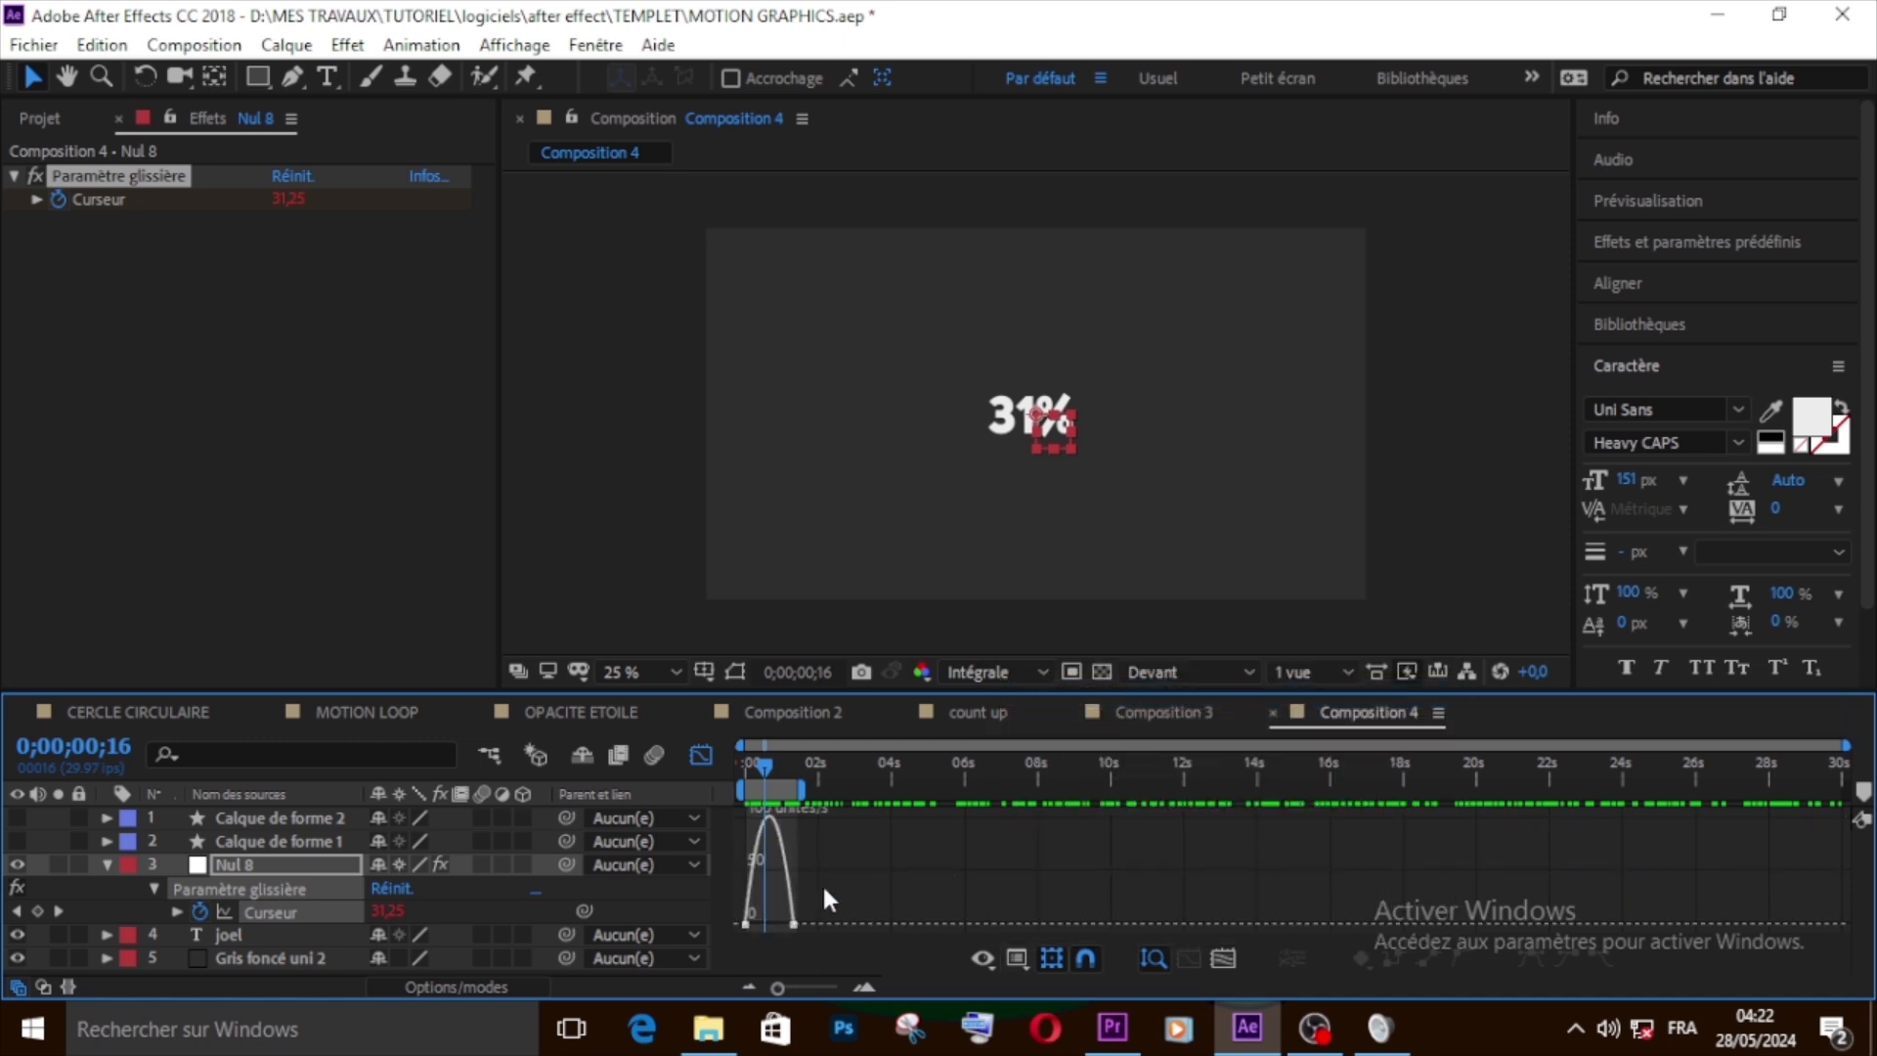
Extend the ease handles of both Curseur keyframes toward the middle to shape the speed graph into a sharp central peak
left_click_drag(823, 887, 732, 899)
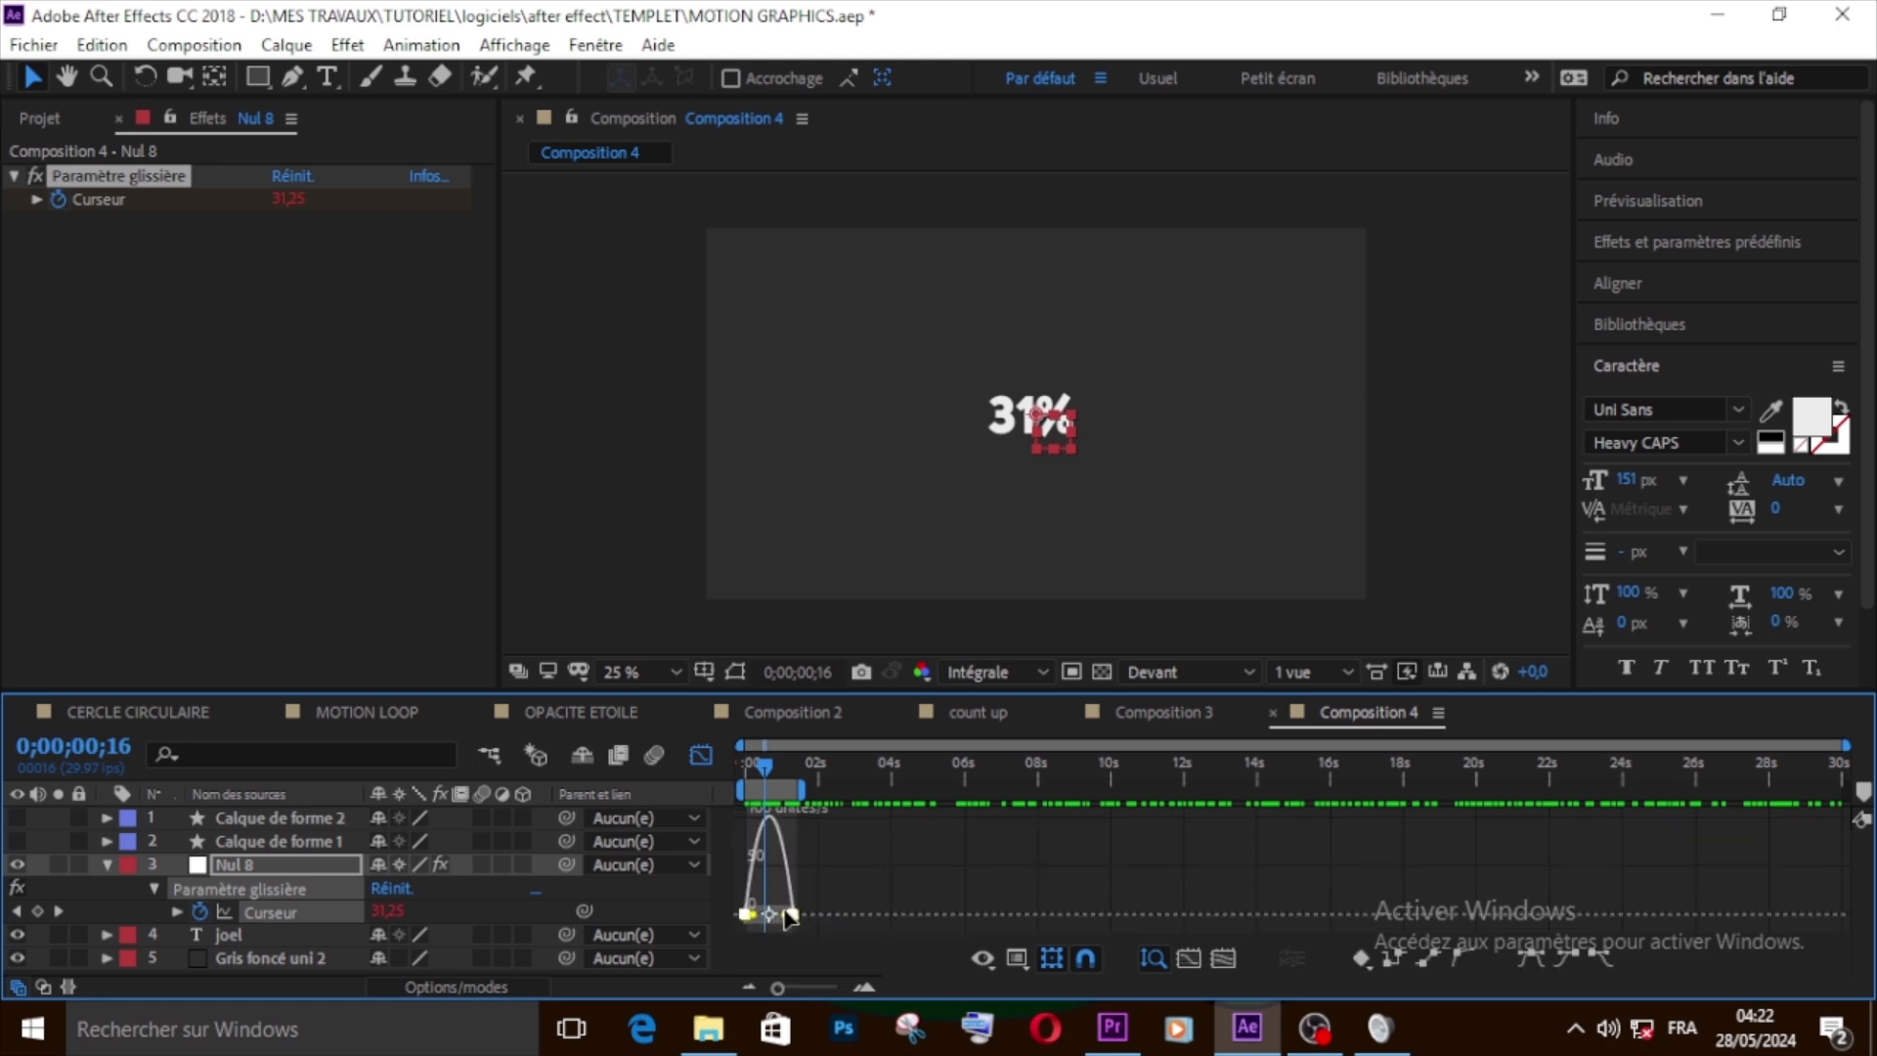
left_click_drag(777, 987, 828, 986)
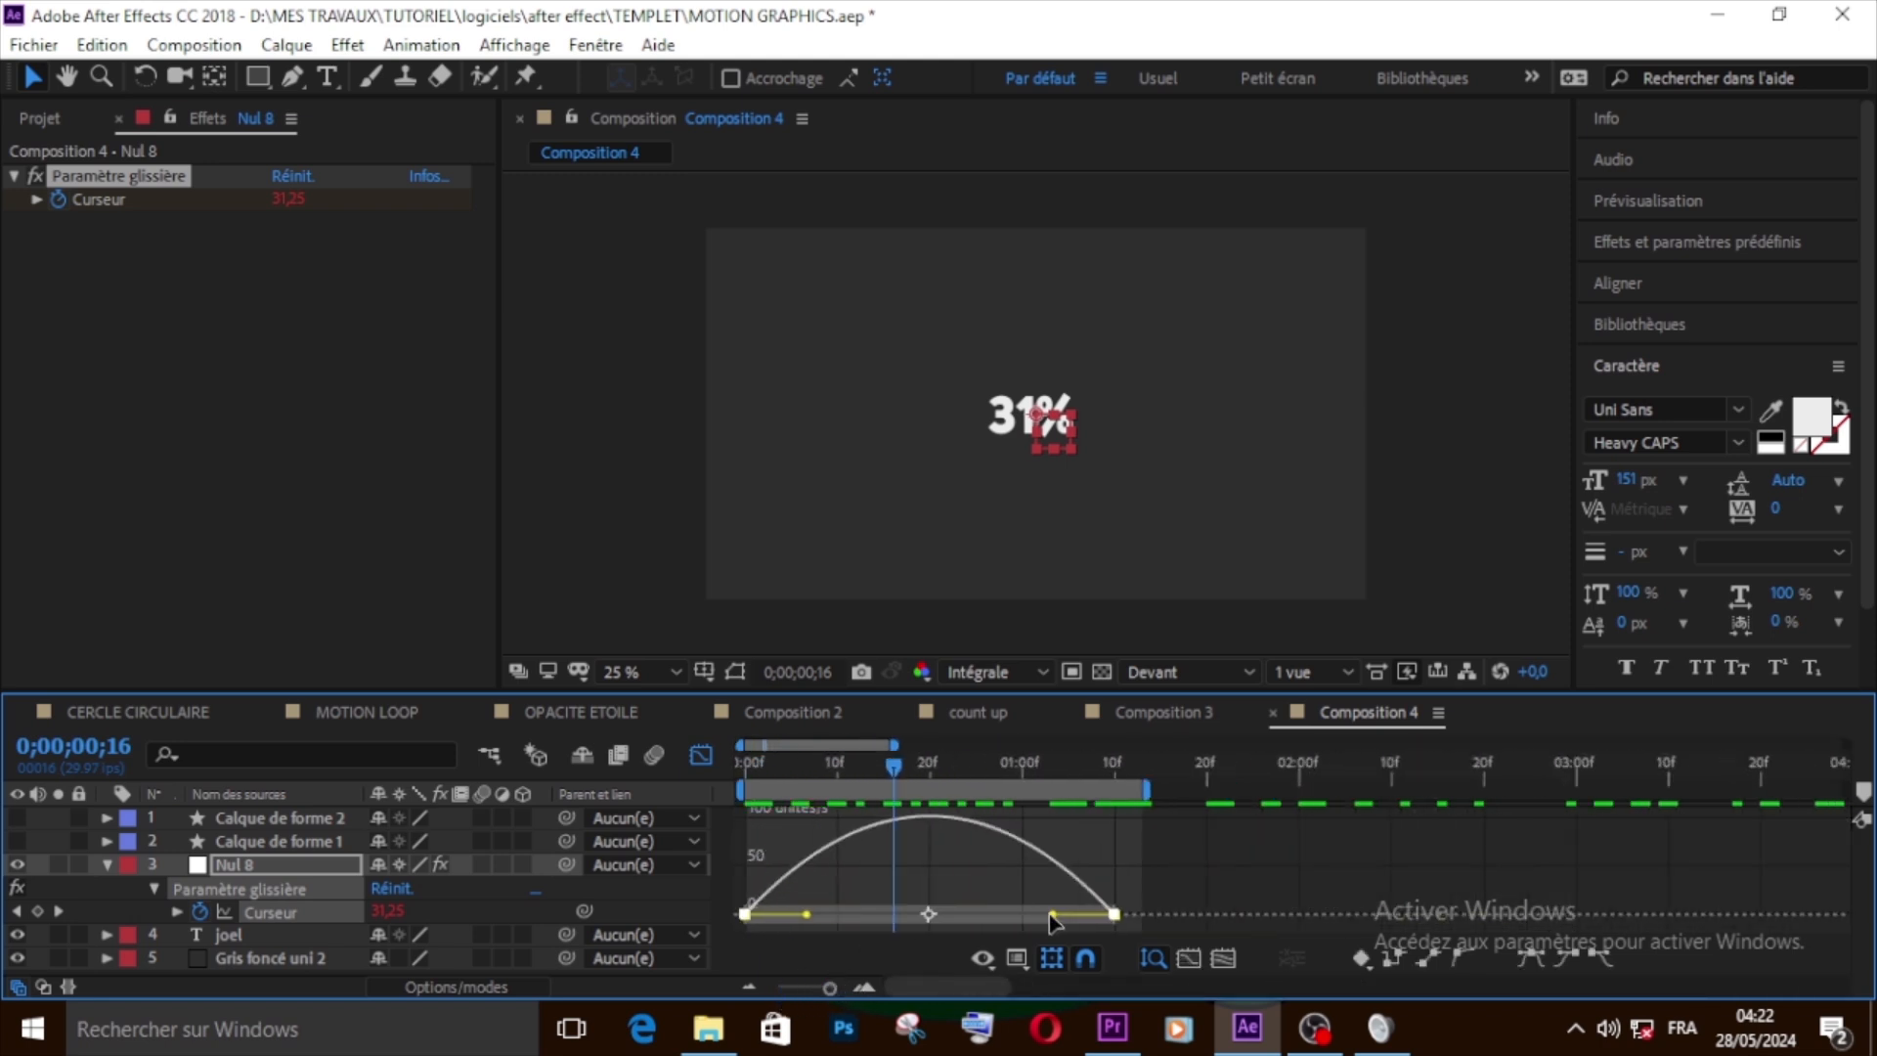
left_click_drag(1047, 919, 919, 923)
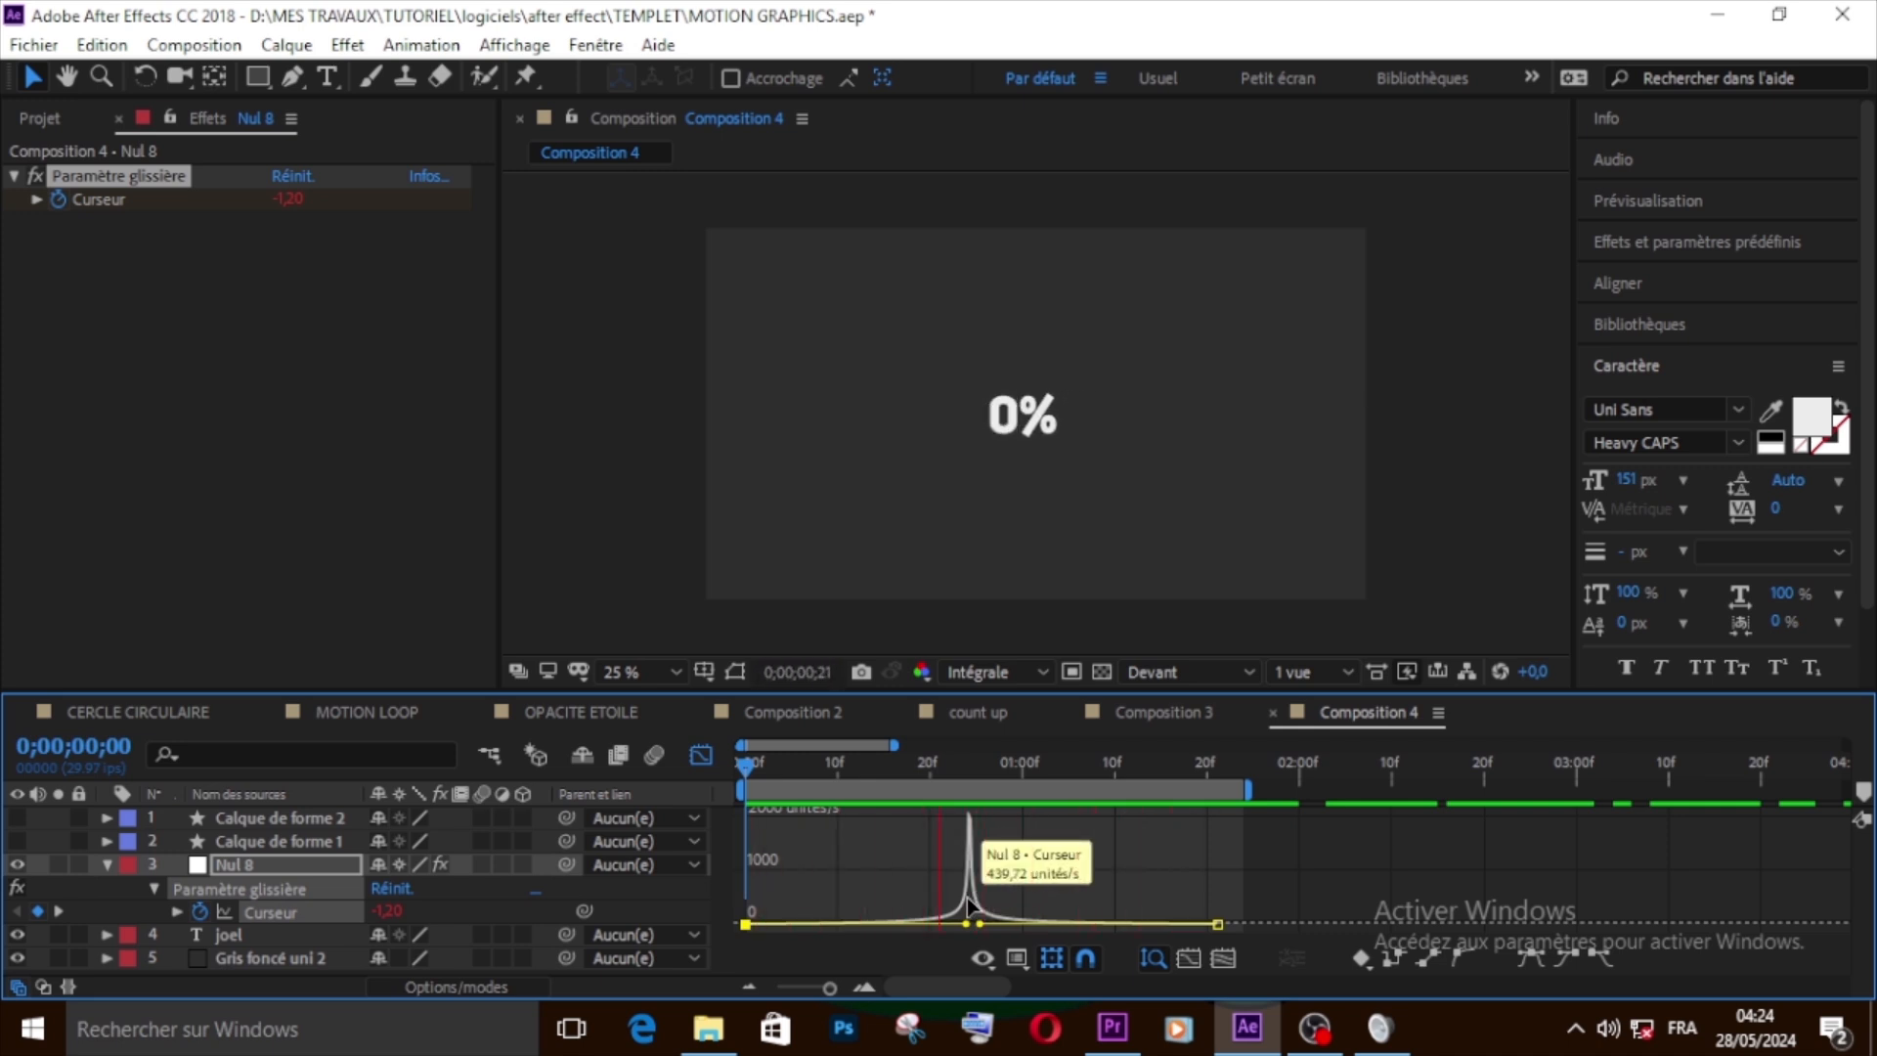
Collapse Nul 8 and return from the Graph Editor to the layer bars, with the Ellipse tool active
left_click(108, 864)
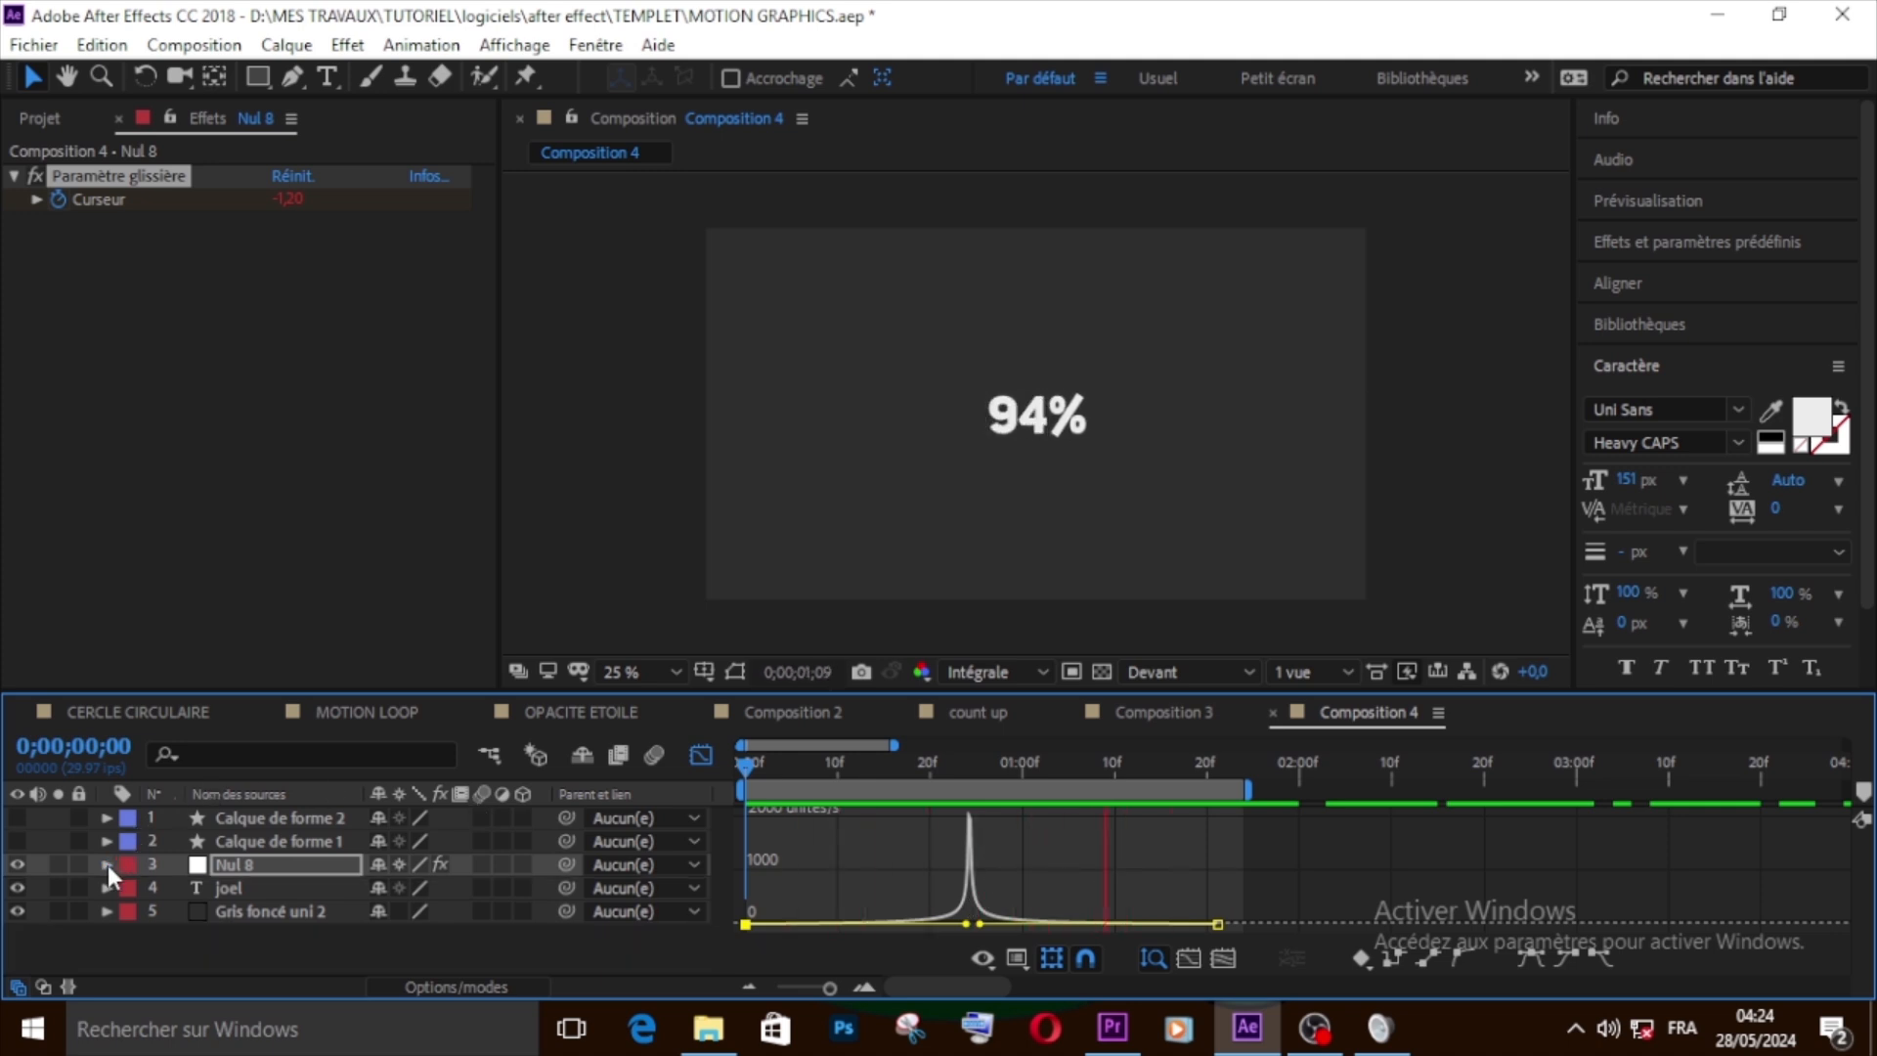
left_click(702, 757)
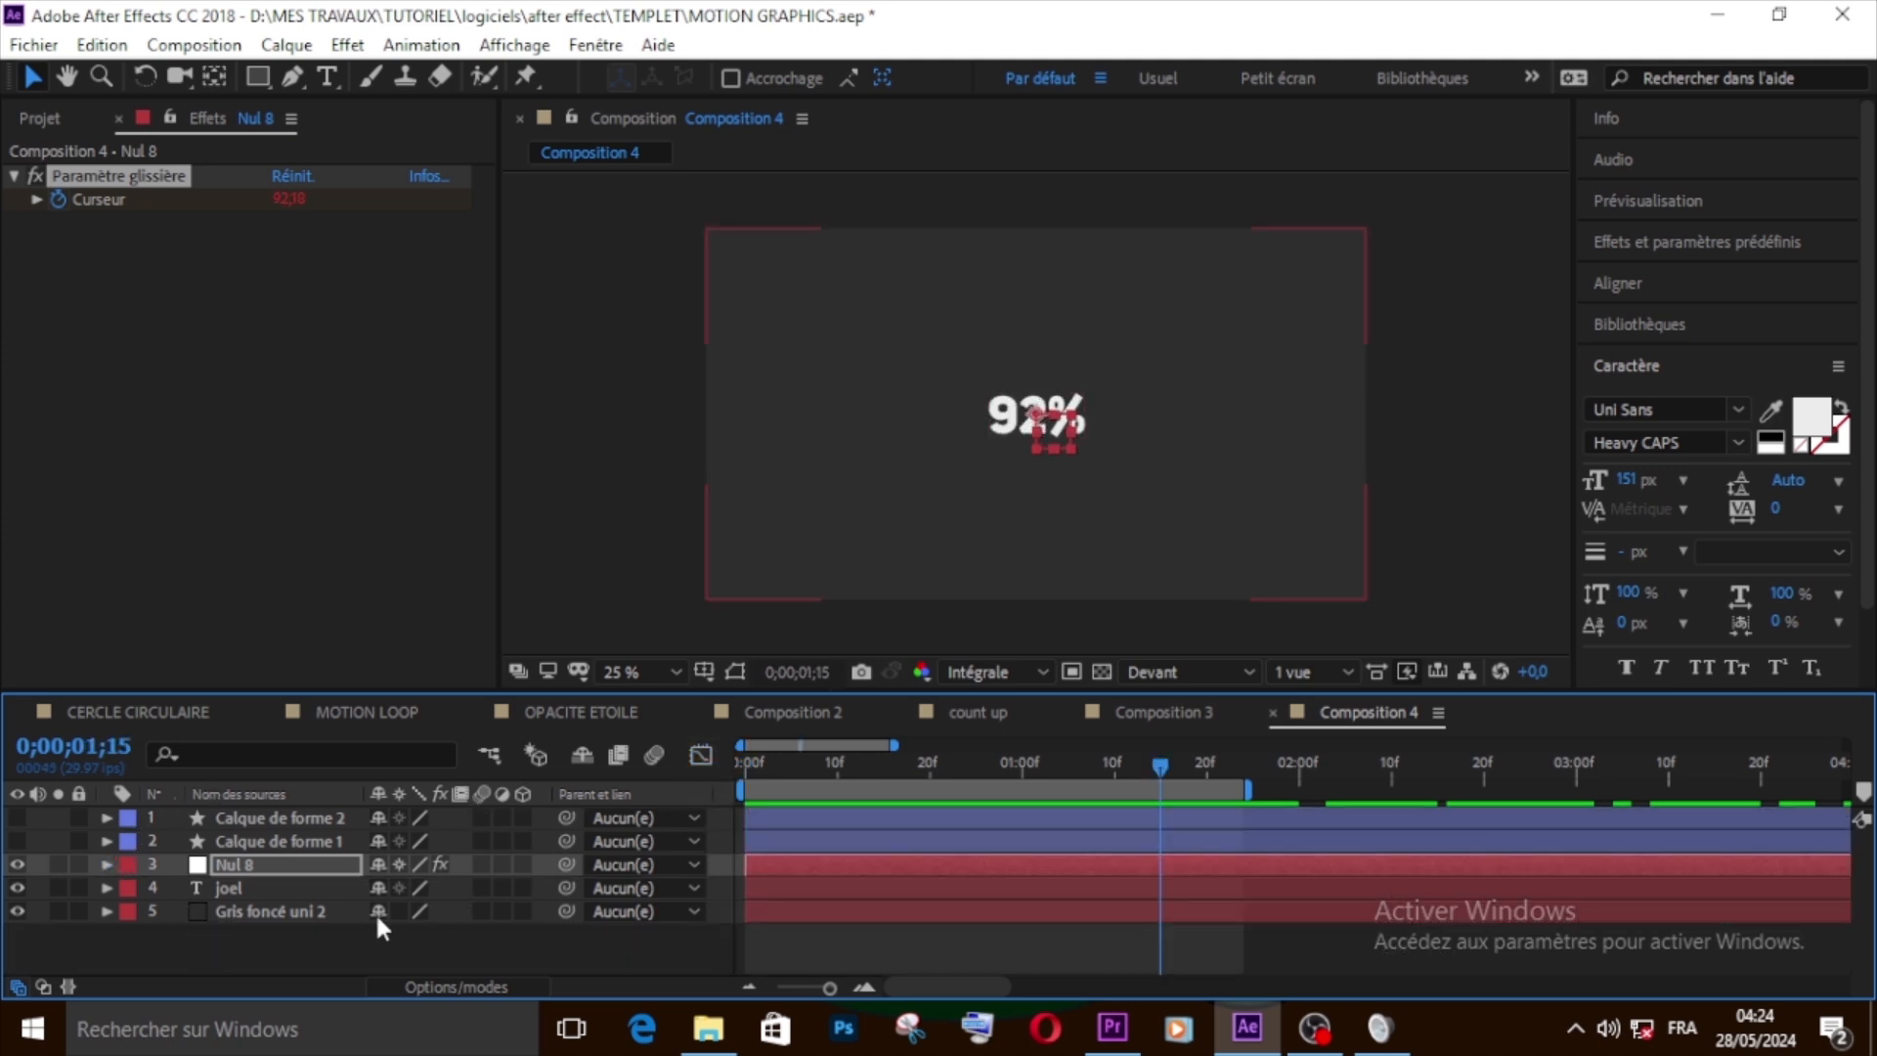
left_click(260, 76)
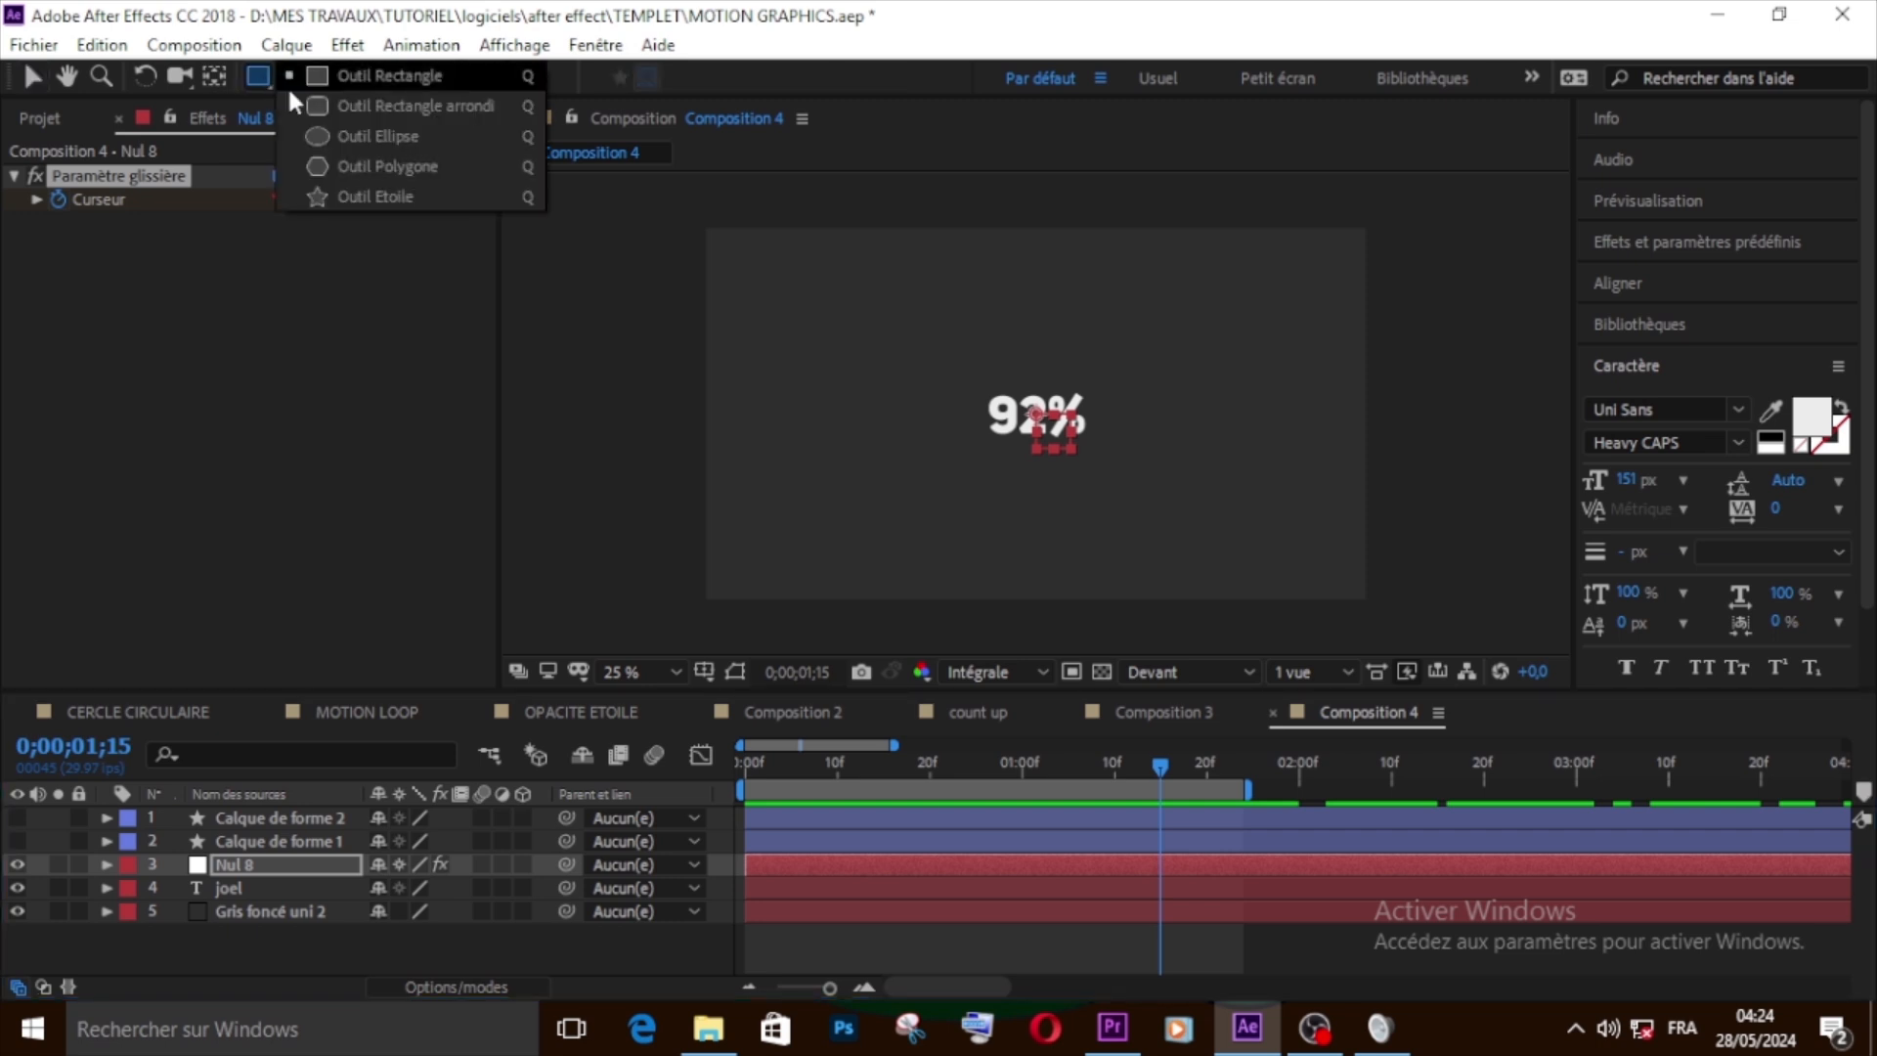
left_click(350, 139)
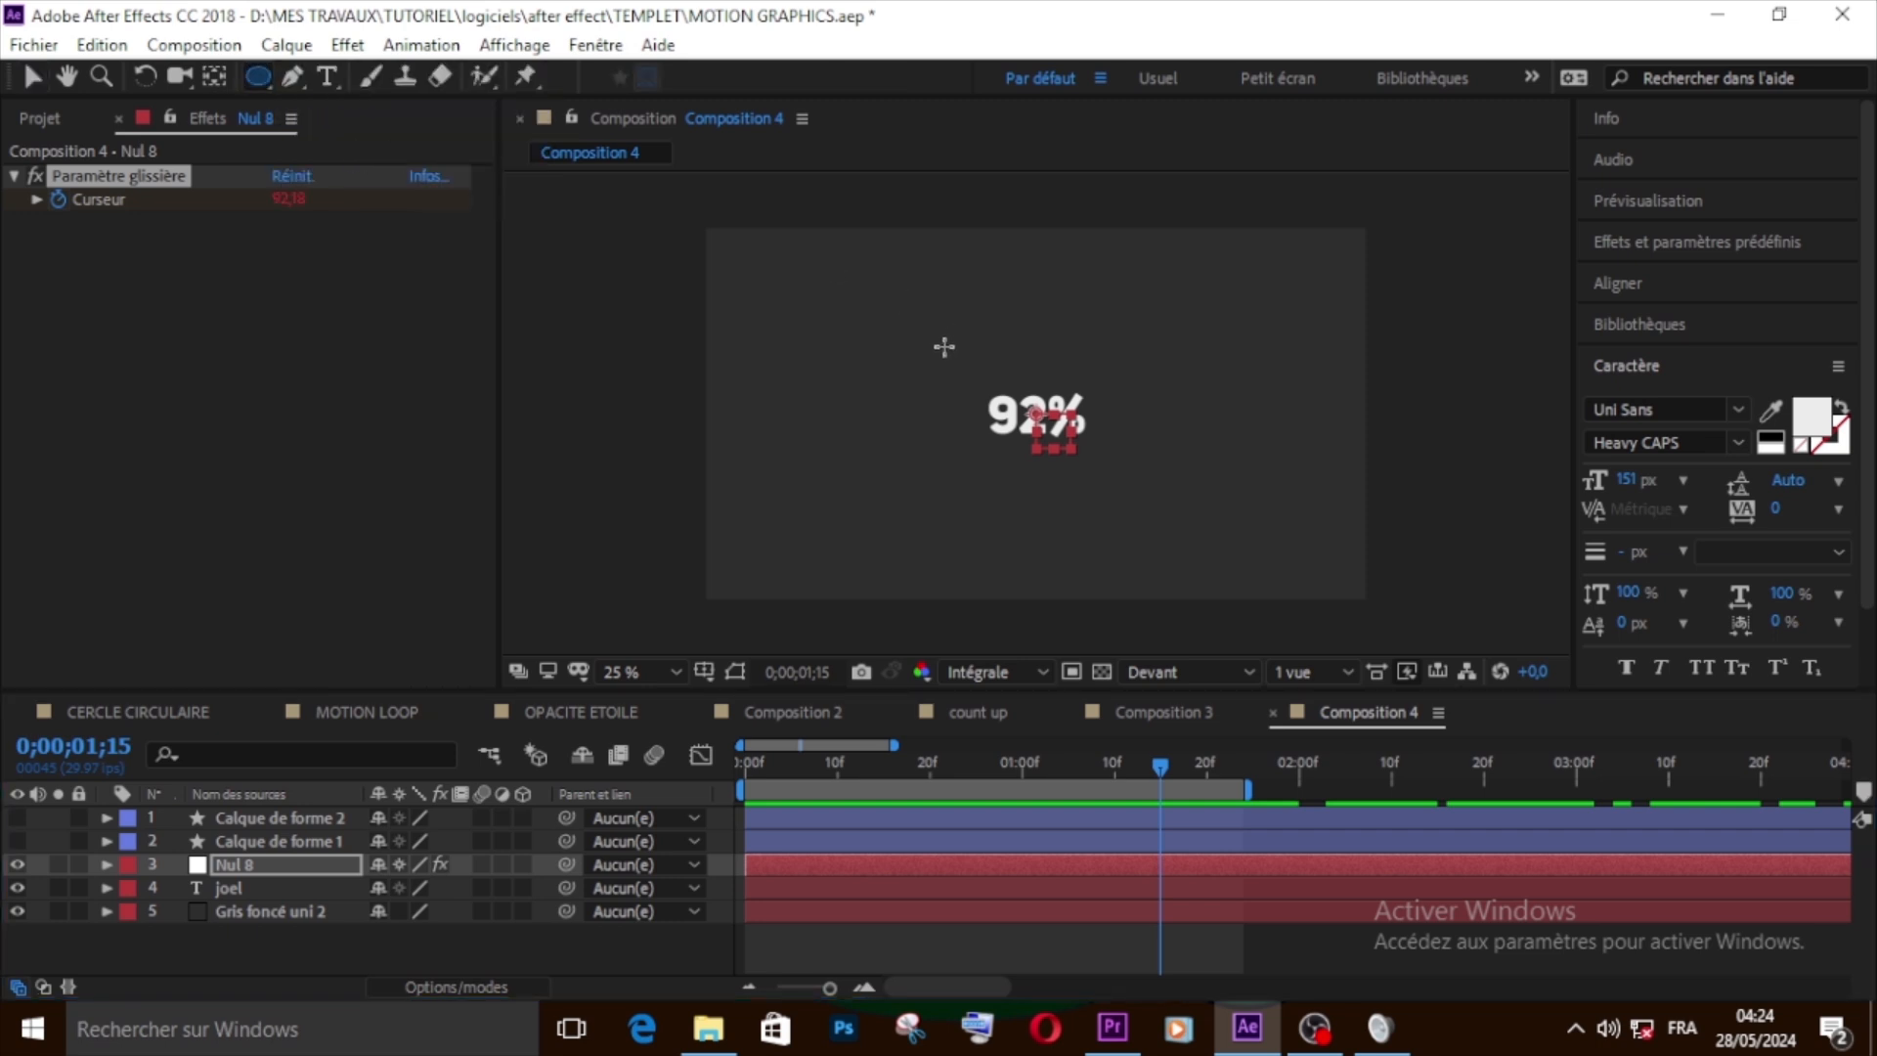
left_click_drag(944, 352, 1081, 457)
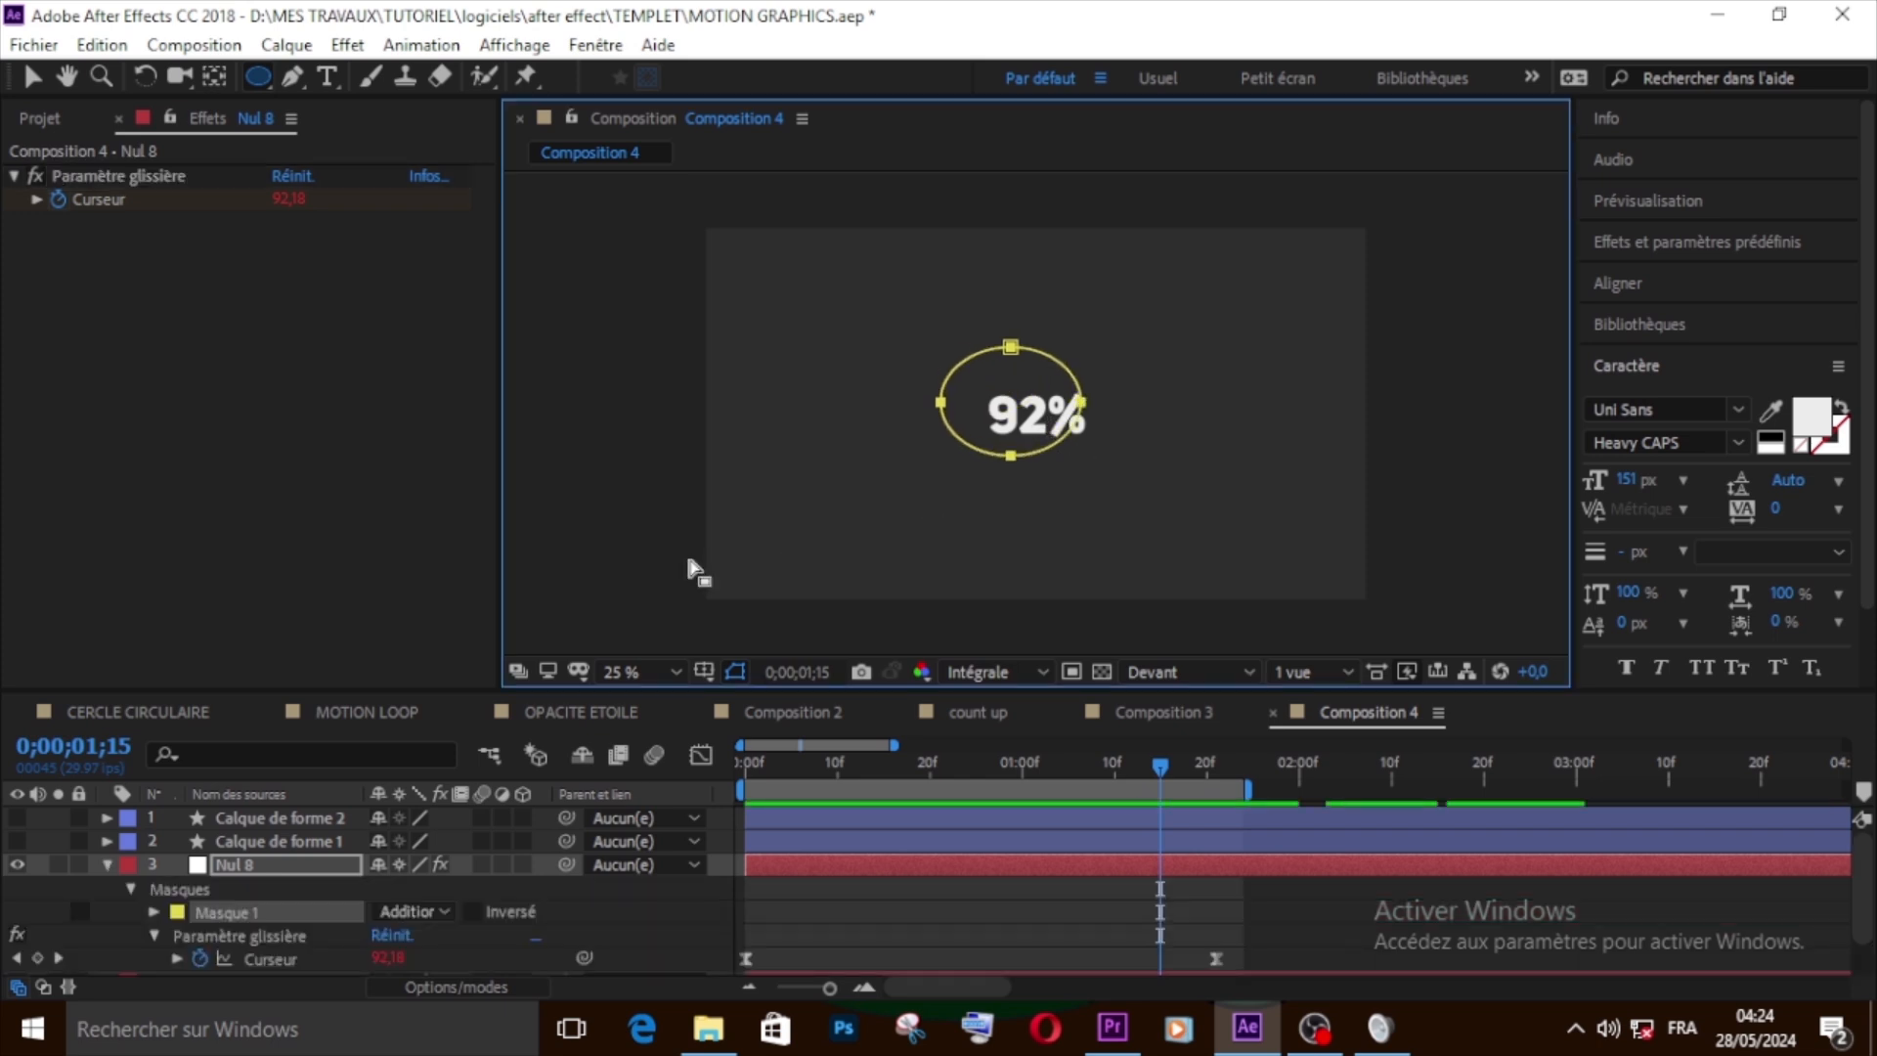
key("ctrl+z")
left_click(106, 864)
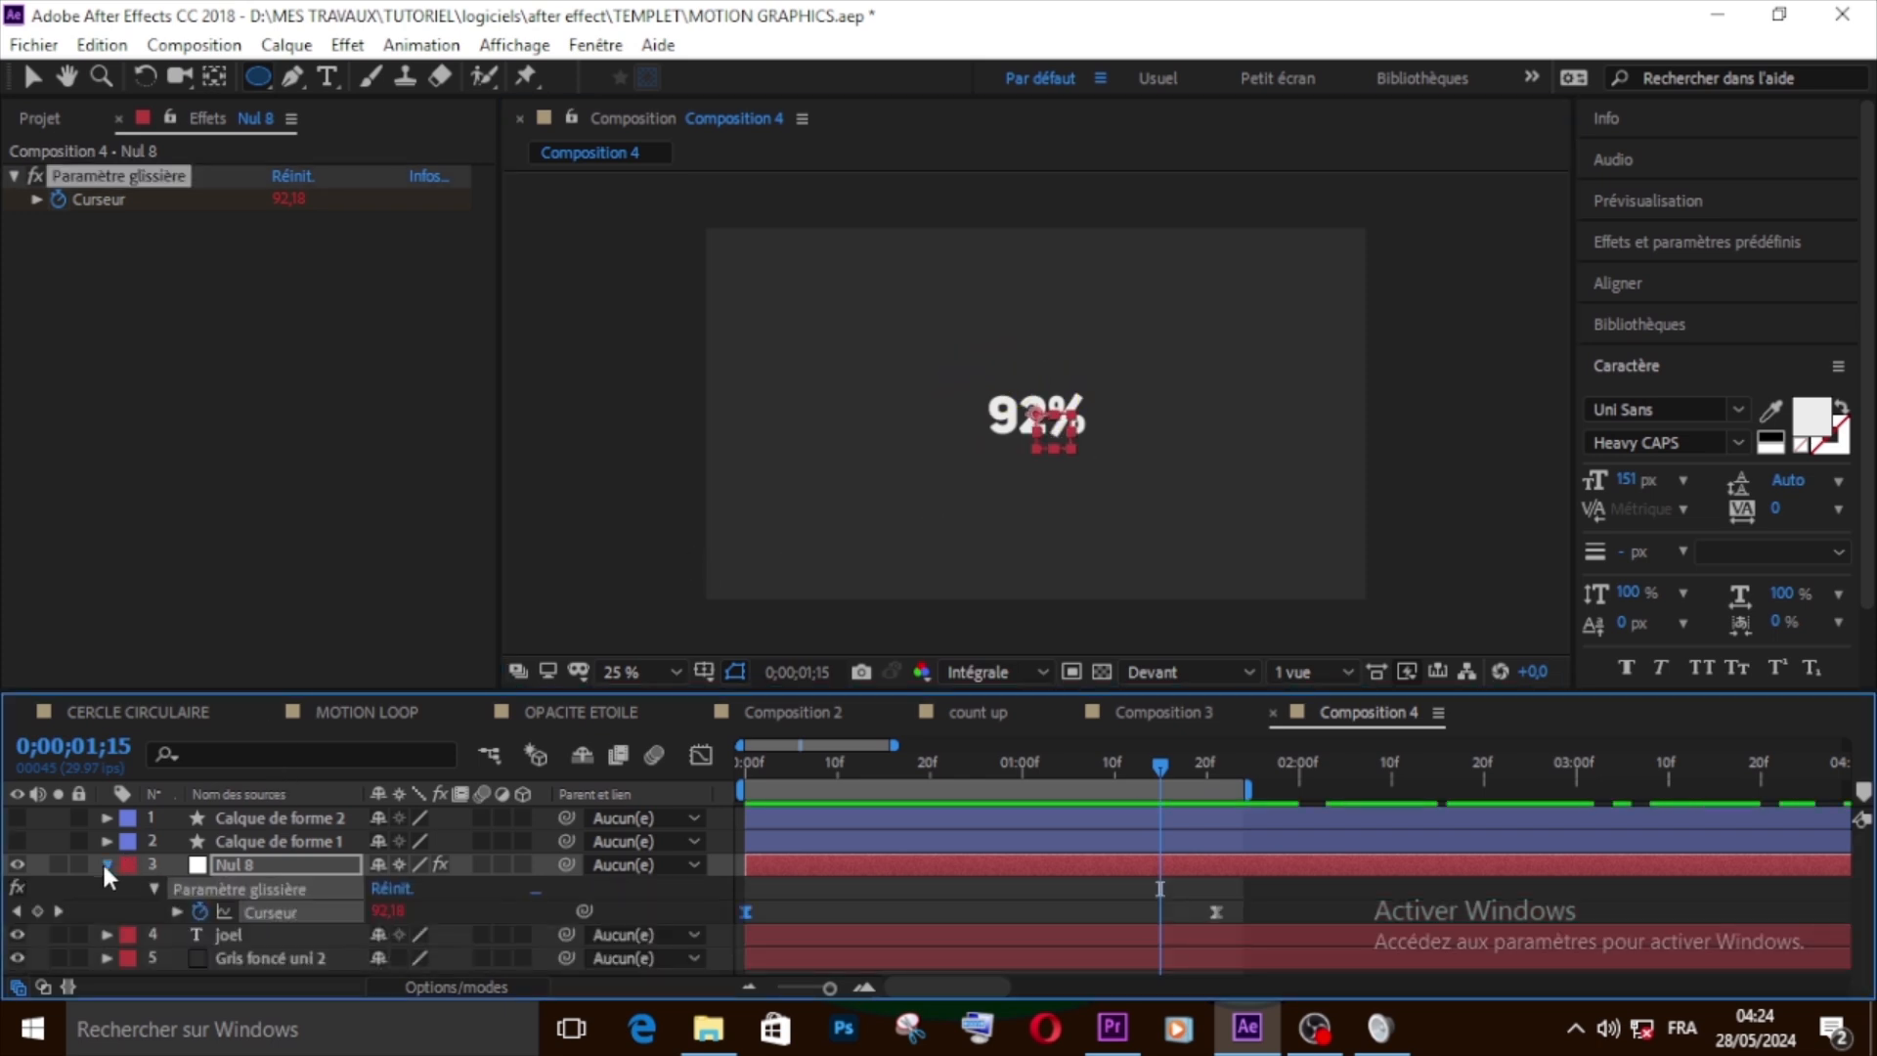
With no layer selected, draw a circle with a white 105 px stroke as a new shape layer, centred around the percentage text
left_click(225, 930)
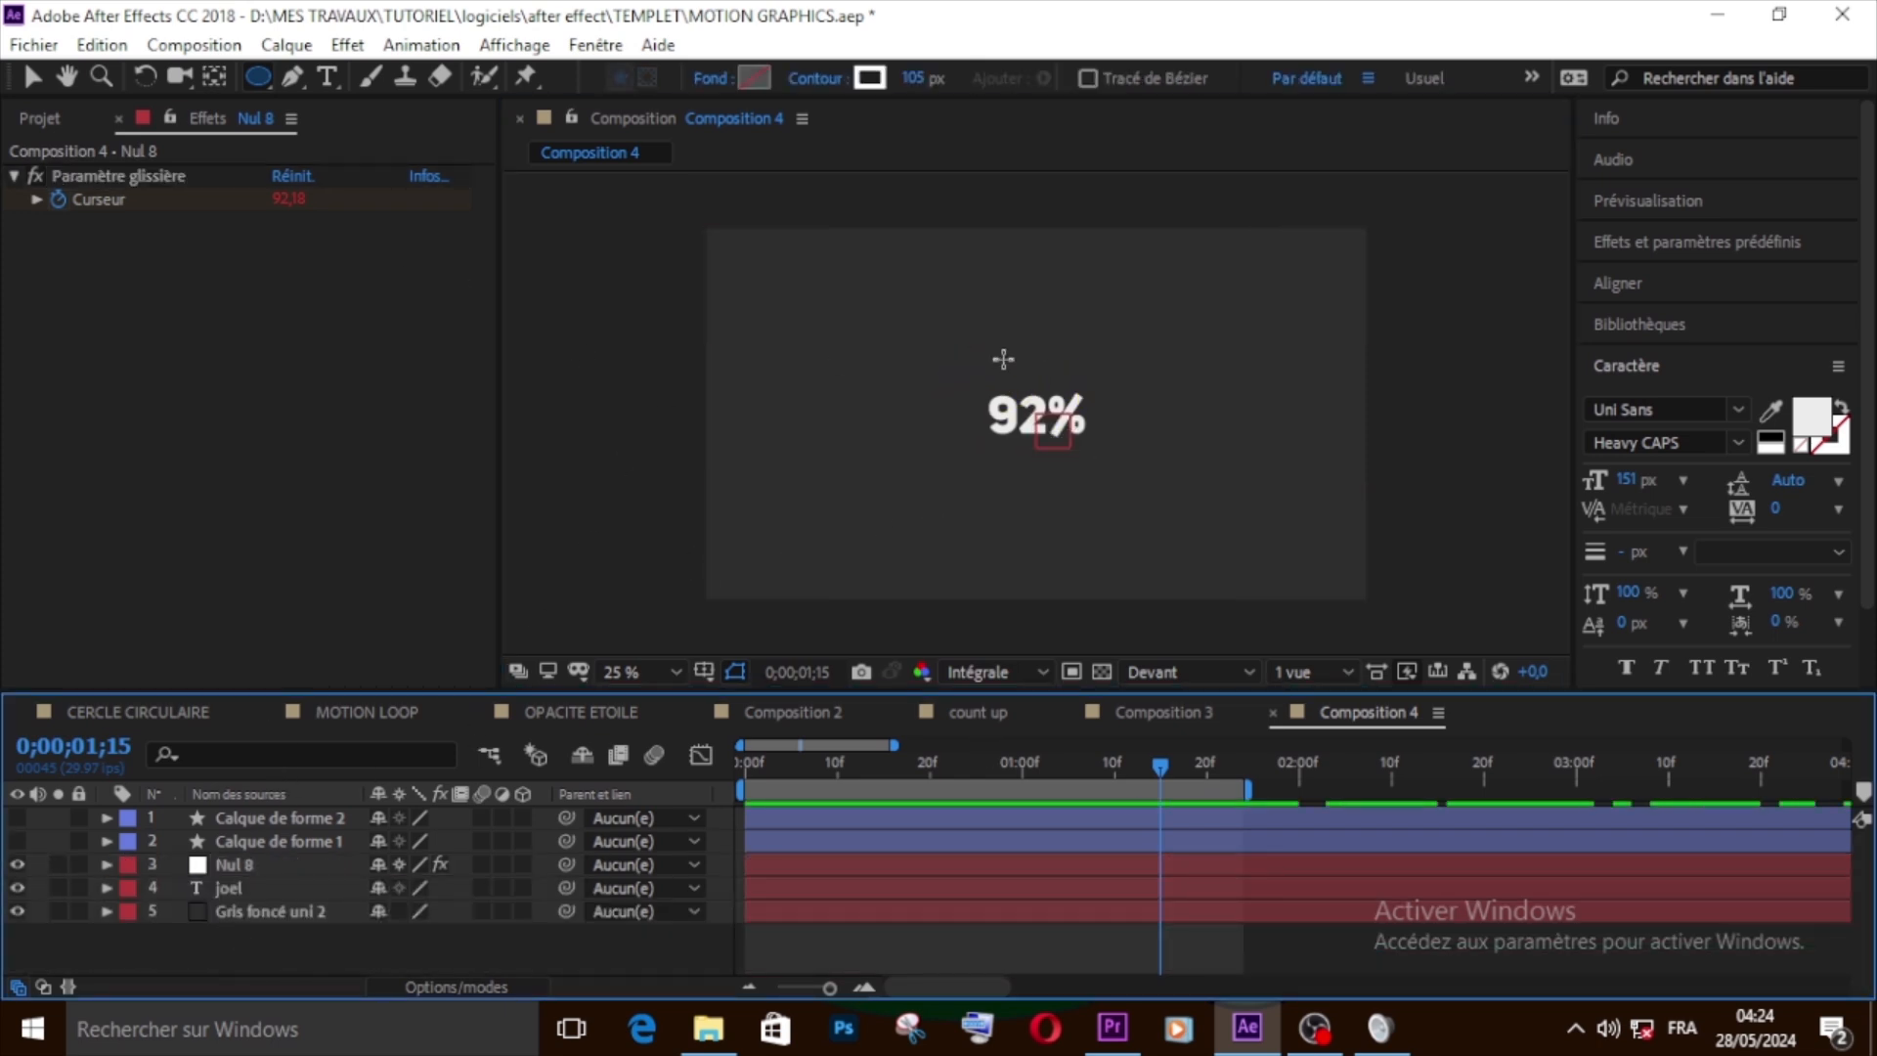
mouse_move(945, 358)
left_mouse_down()
mouse_move(1127, 490)
mouse_move(1064, 404)
left_mouse_up()
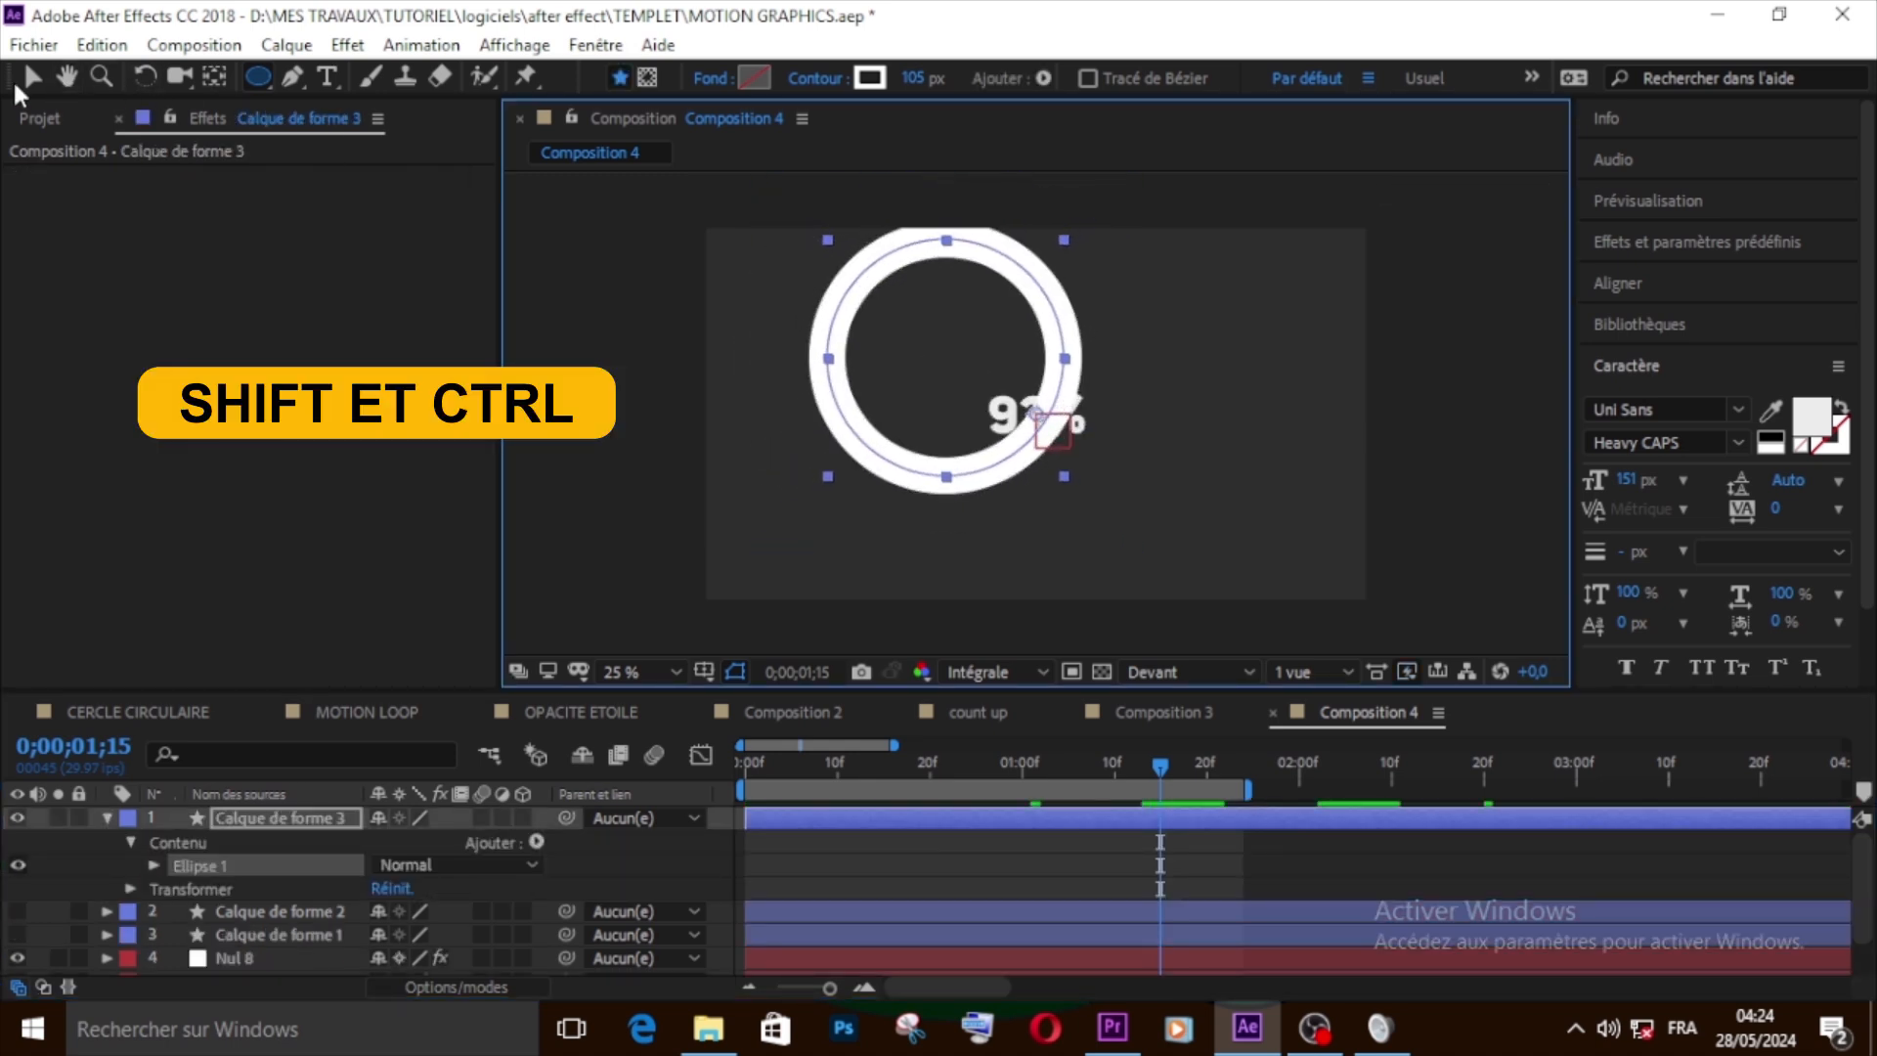
left_click(29, 77)
left_click_drag(846, 266, 944, 315)
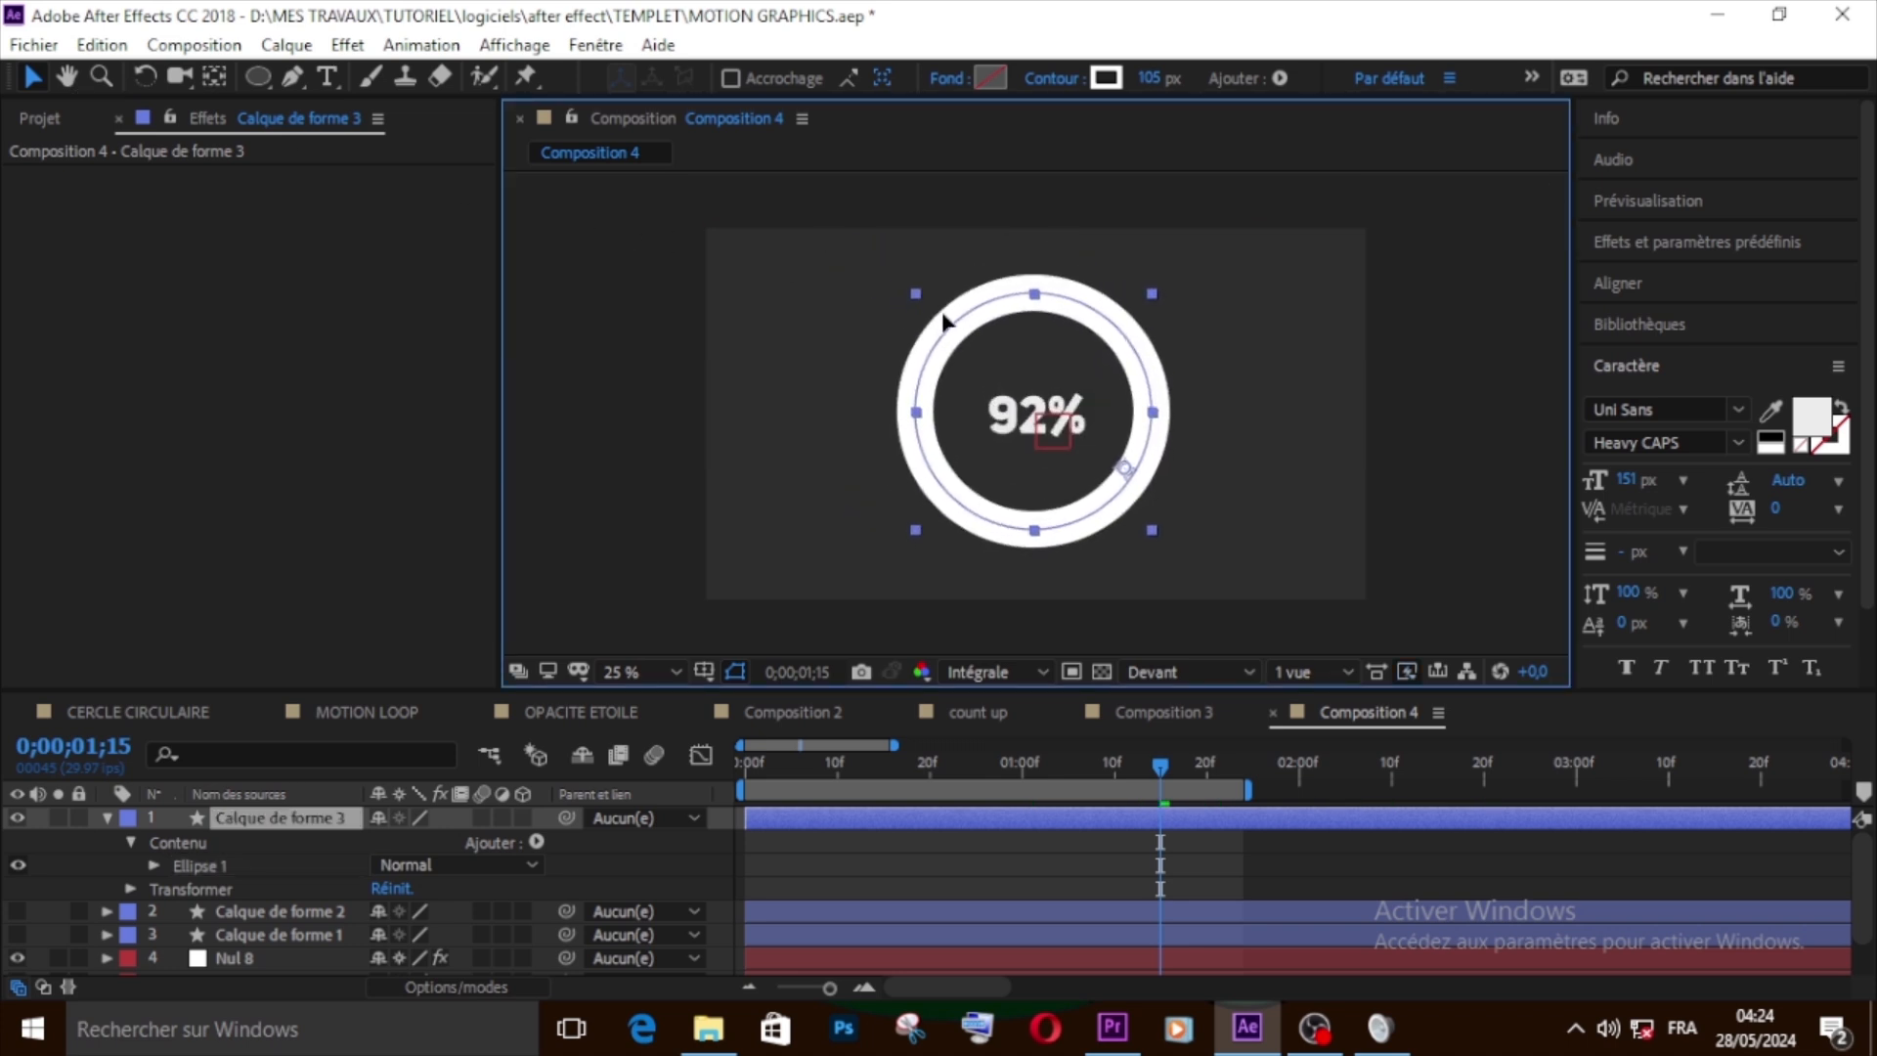